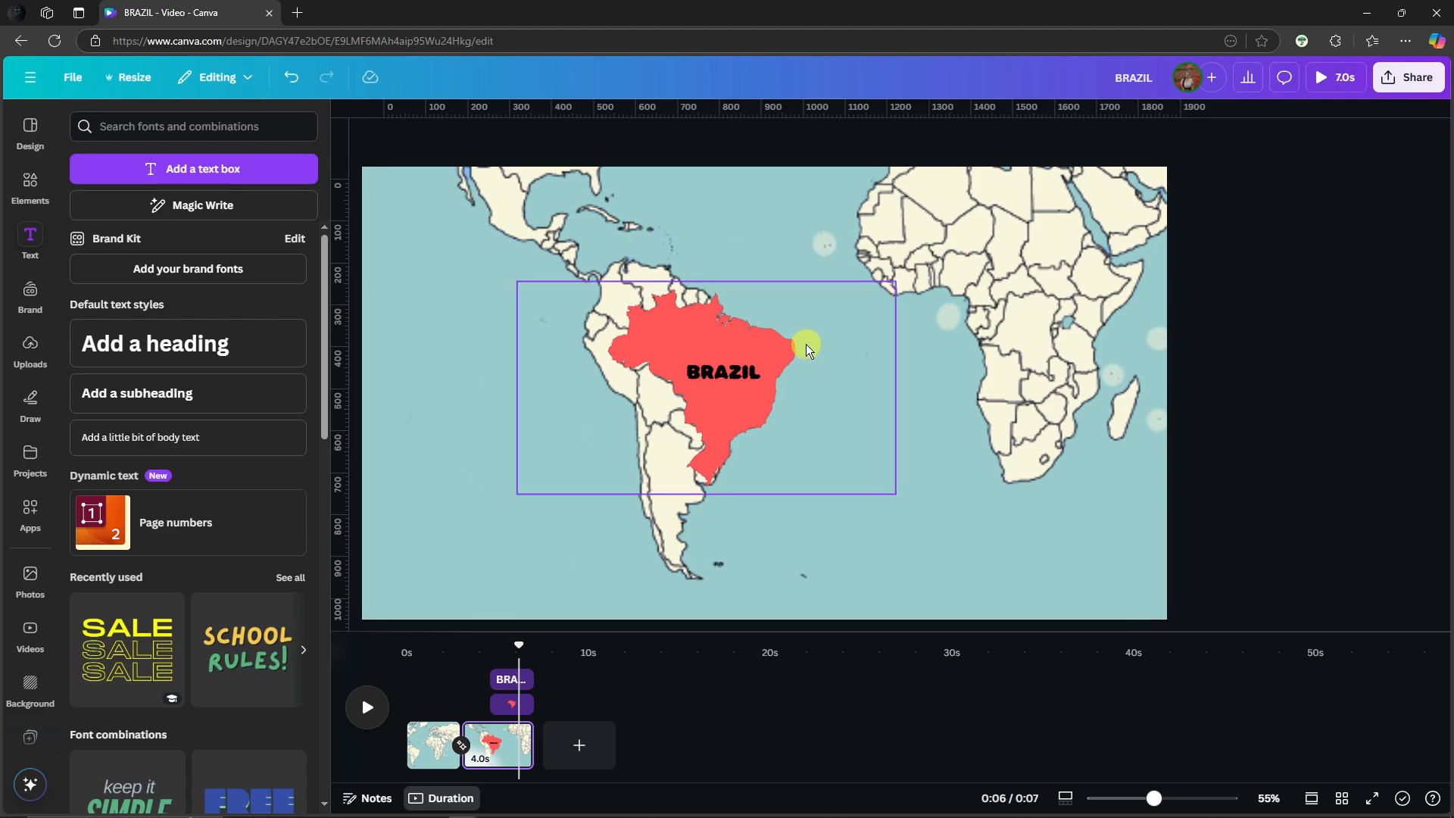
# - Leave the current design and create a new blank Video (1080p) design from the home page
pyautogui.click(32, 79)
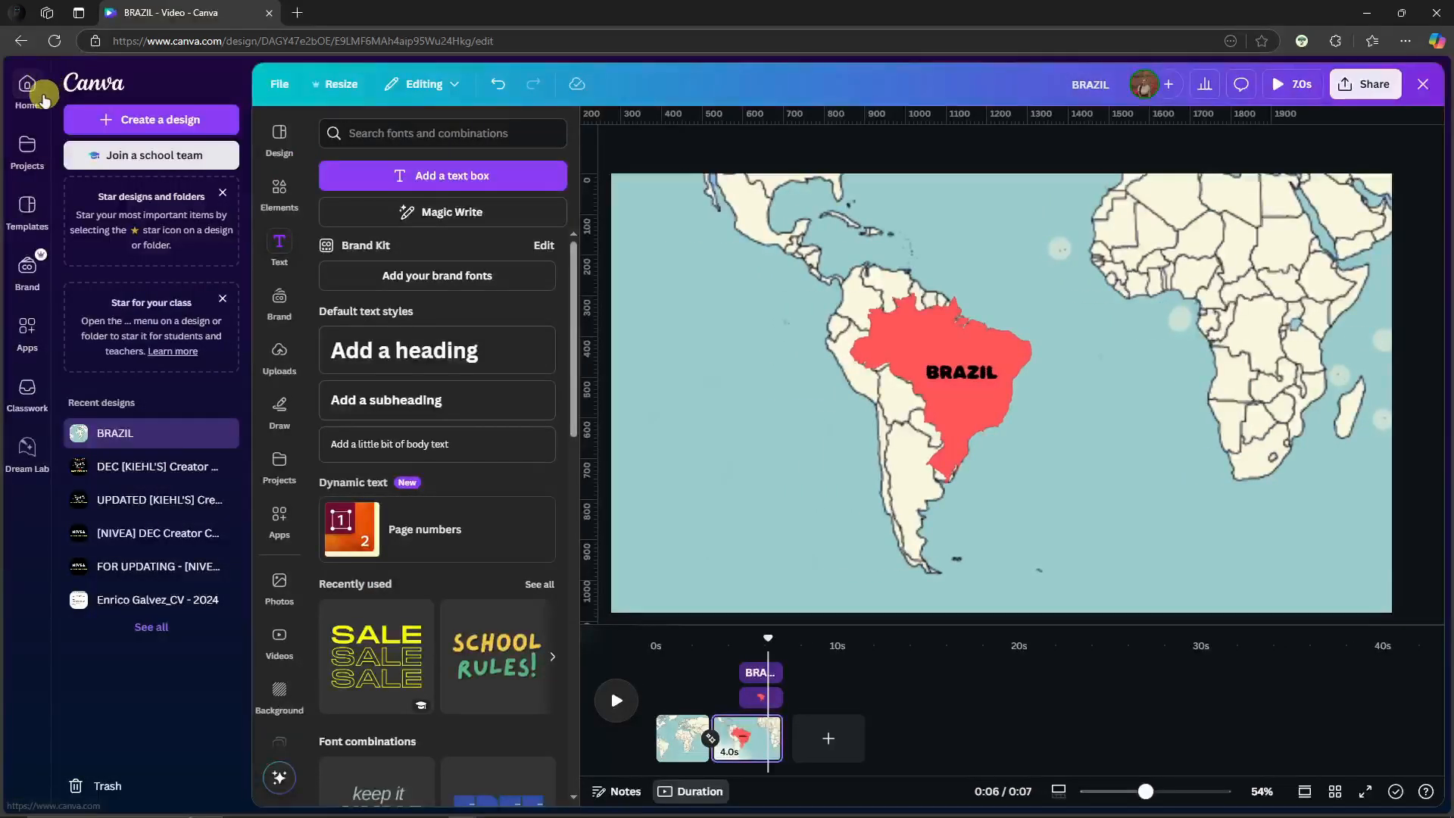
pyautogui.click(32, 85)
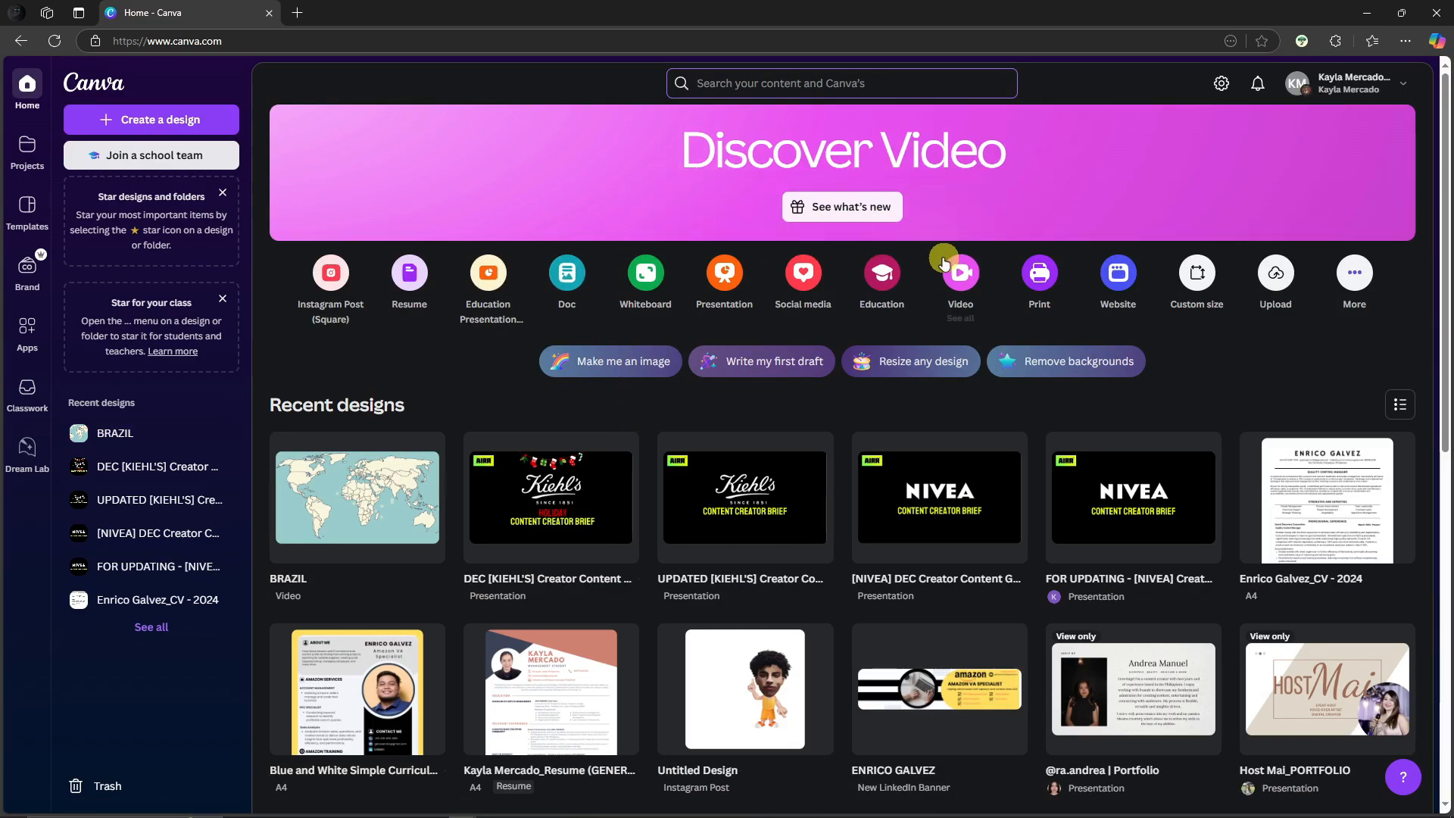
pyautogui.click(974, 278)
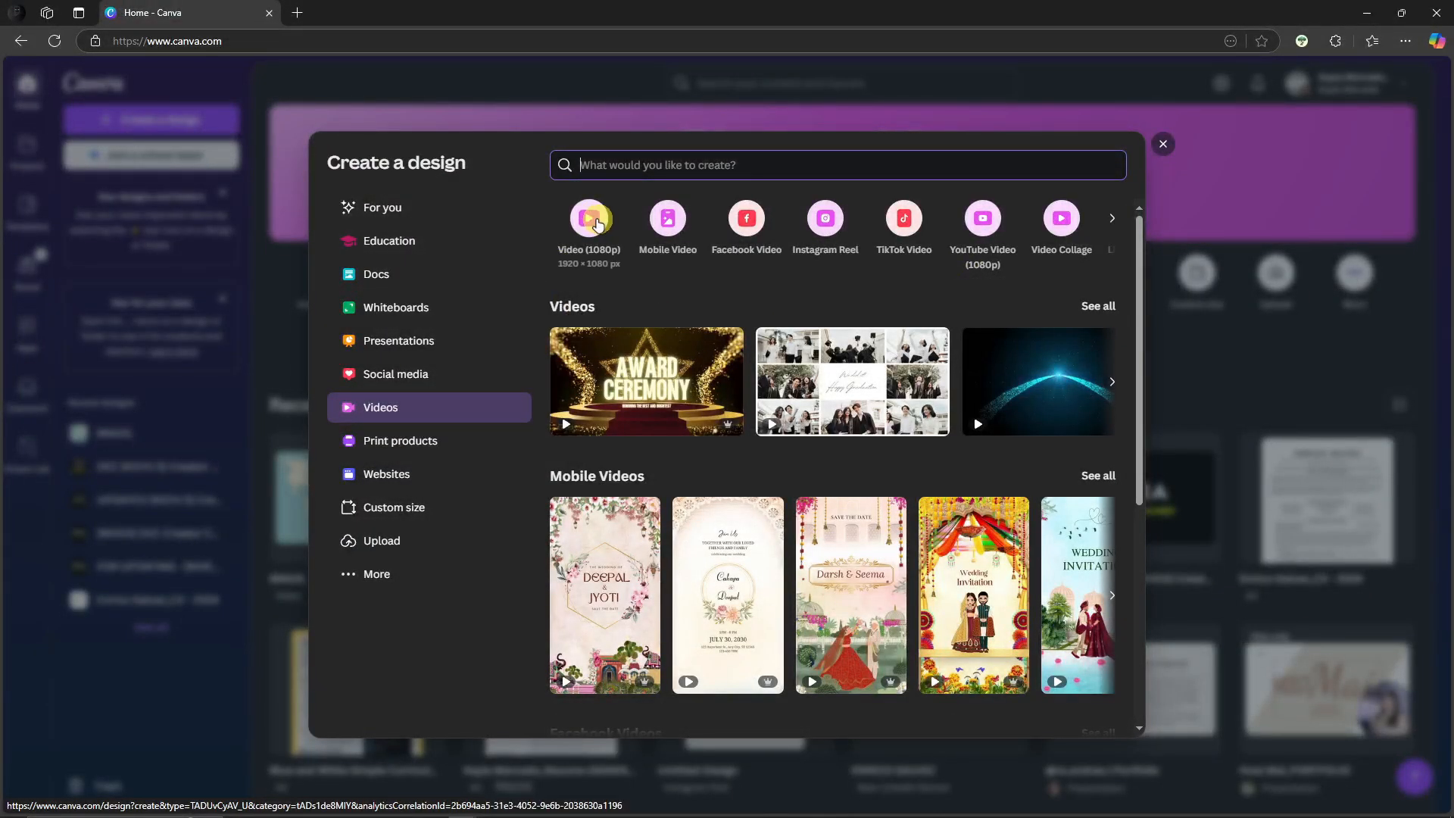
pyautogui.click(596, 220)
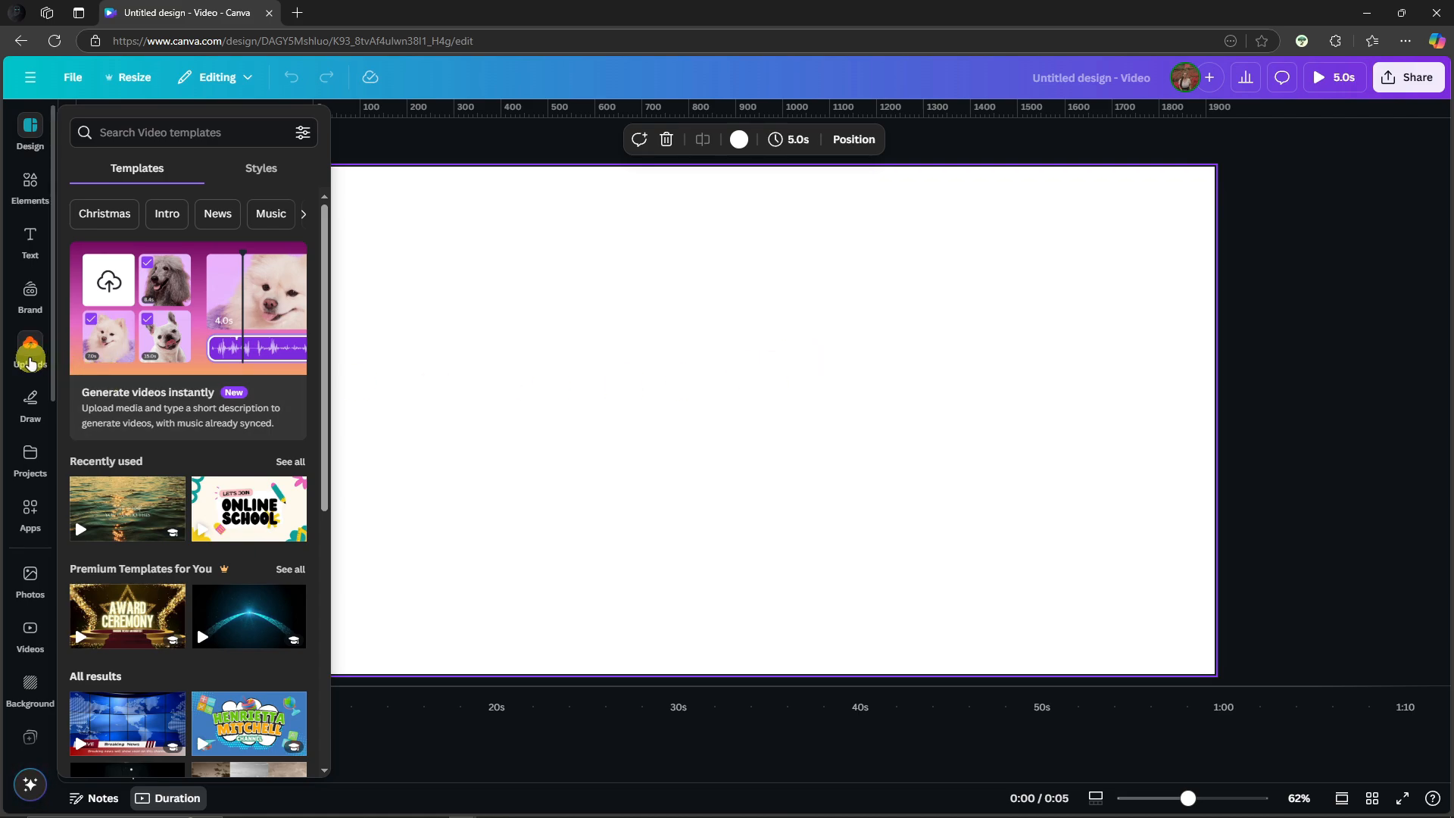
# - Add the uploaded world map image to the page and enlarge it to fill the whole canvas
pyautogui.click(48, 353)
pyautogui.click(256, 304)
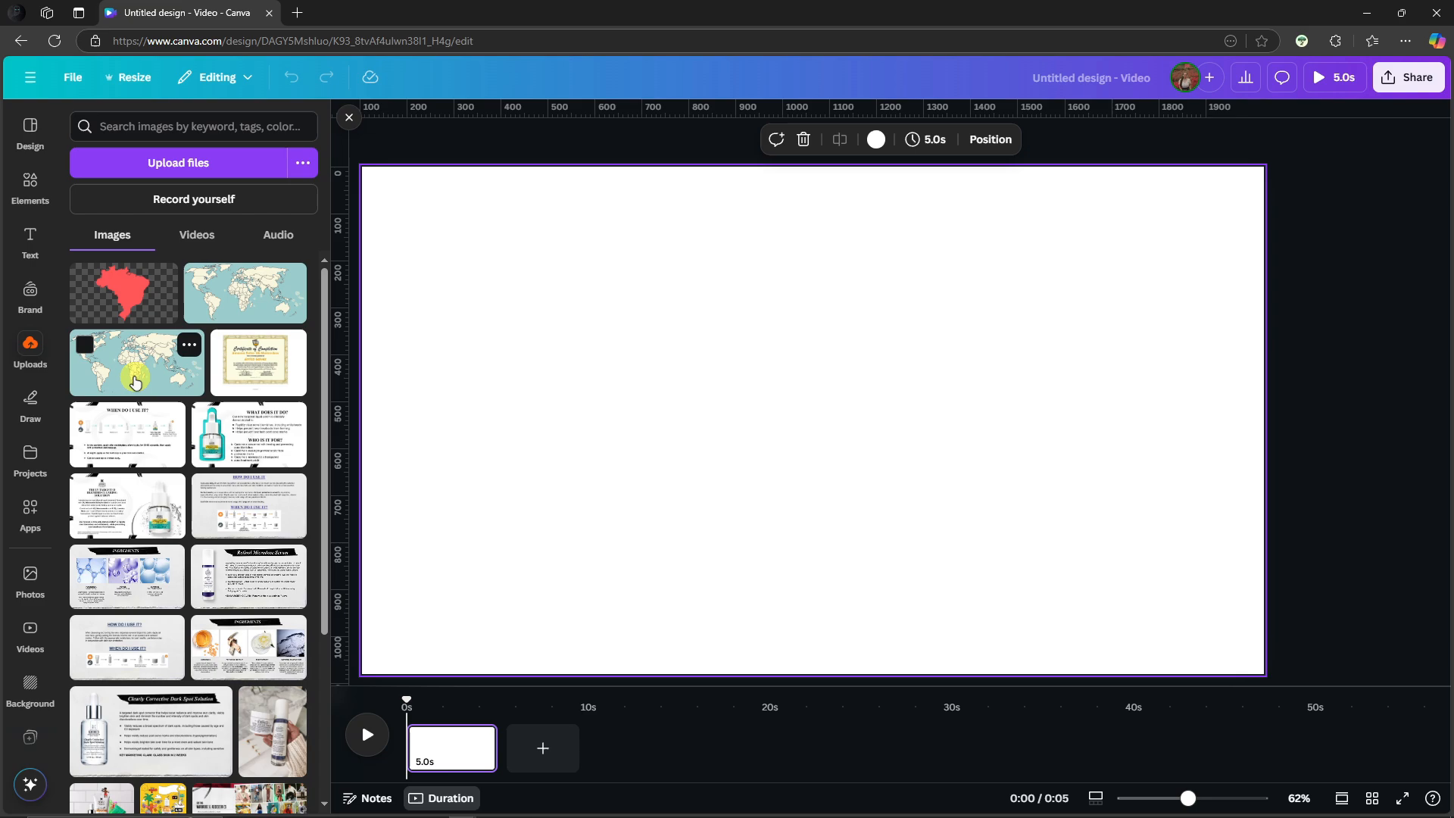
pyautogui.moveTo(780, 439); pyautogui.dragTo(637, 353)
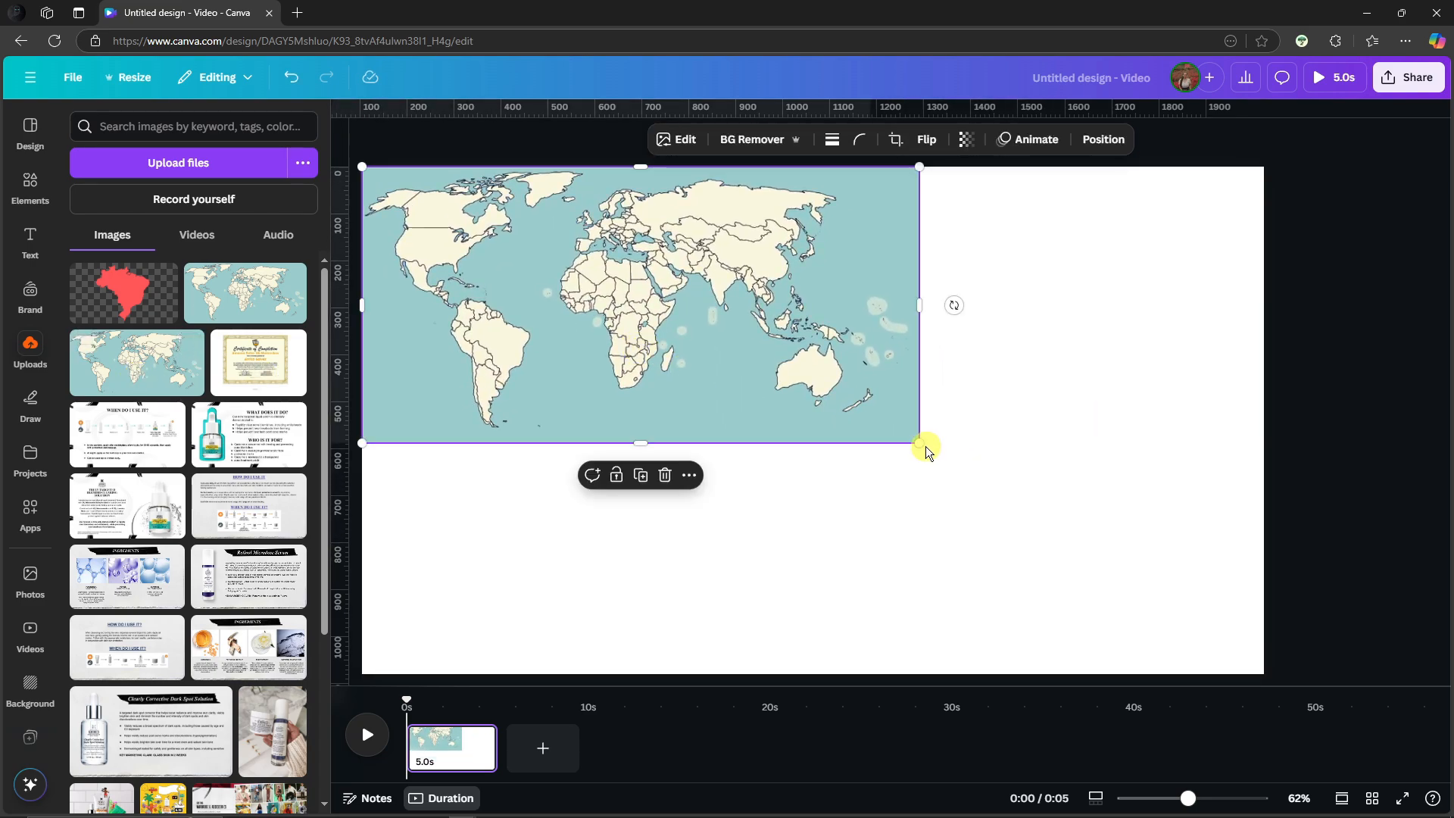
pyautogui.moveTo(920, 439); pyautogui.dragTo(1226, 658)
pyautogui.moveTo(811, 614); pyautogui.dragTo(811, 673)
pyautogui.click(1321, 307)
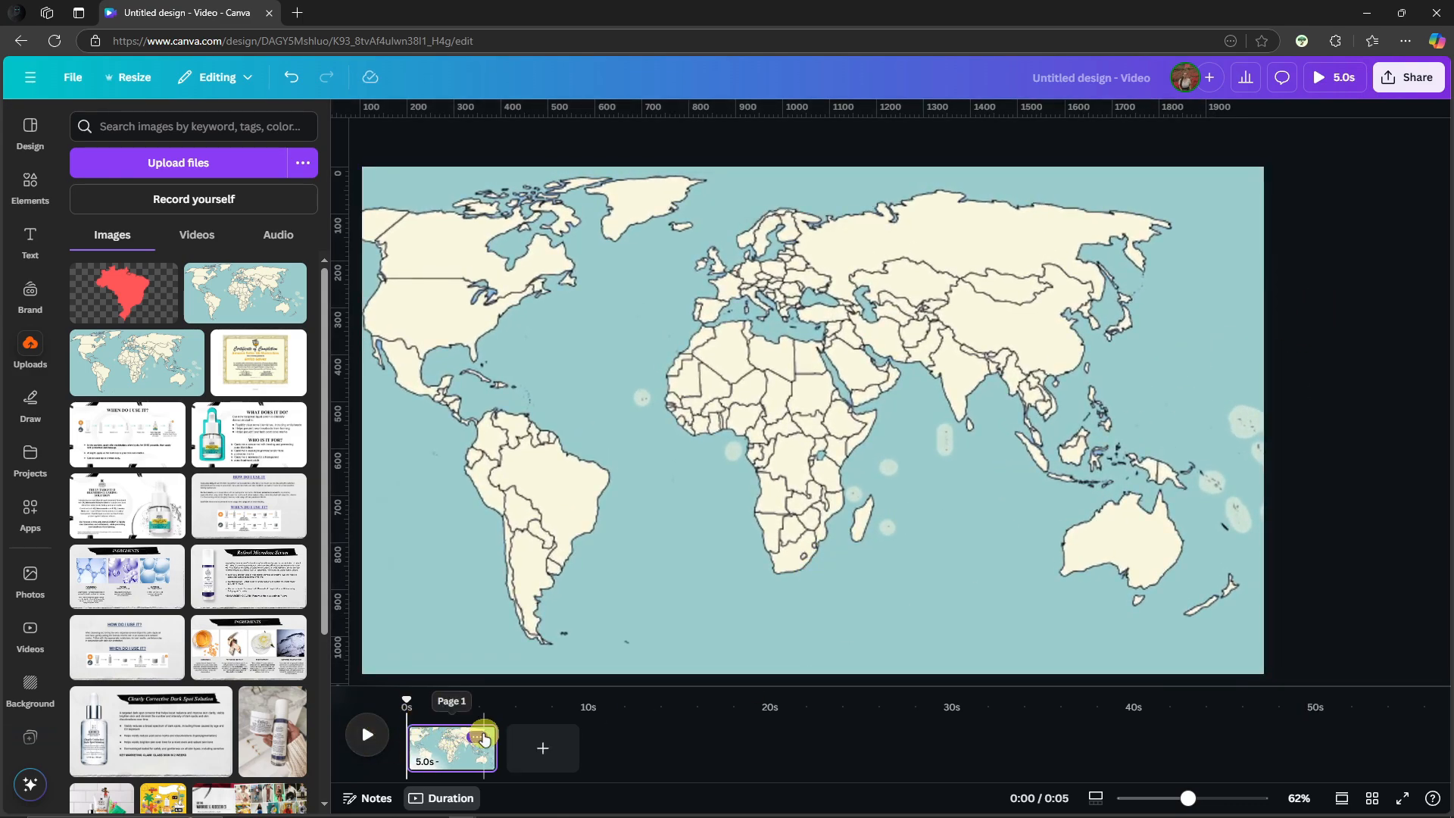
# - Duplicate the world map page and select the map image on the copy
pyautogui.click(480, 738)
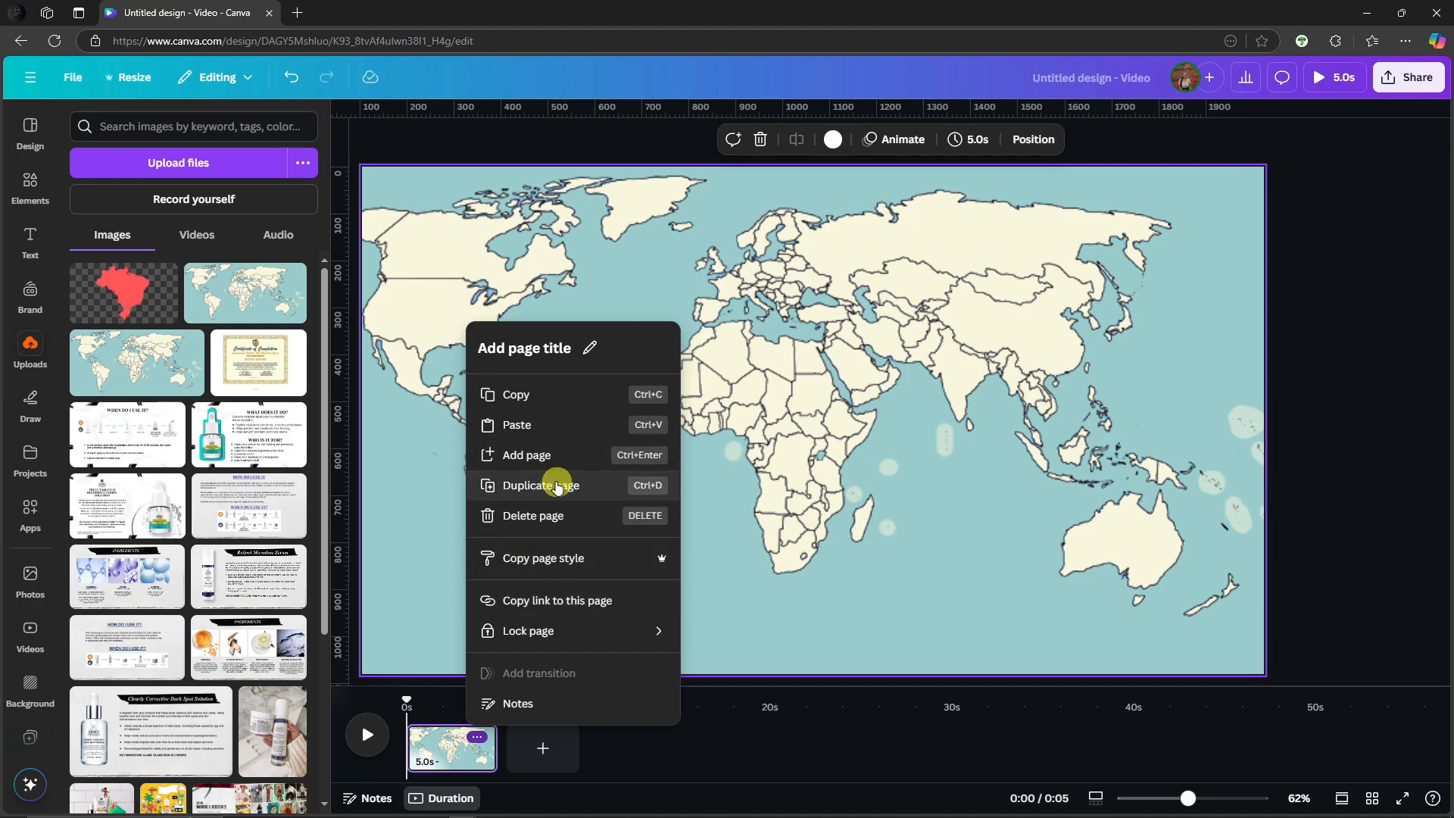
pyautogui.click(523, 482)
pyautogui.click(528, 747)
pyautogui.click(665, 530)
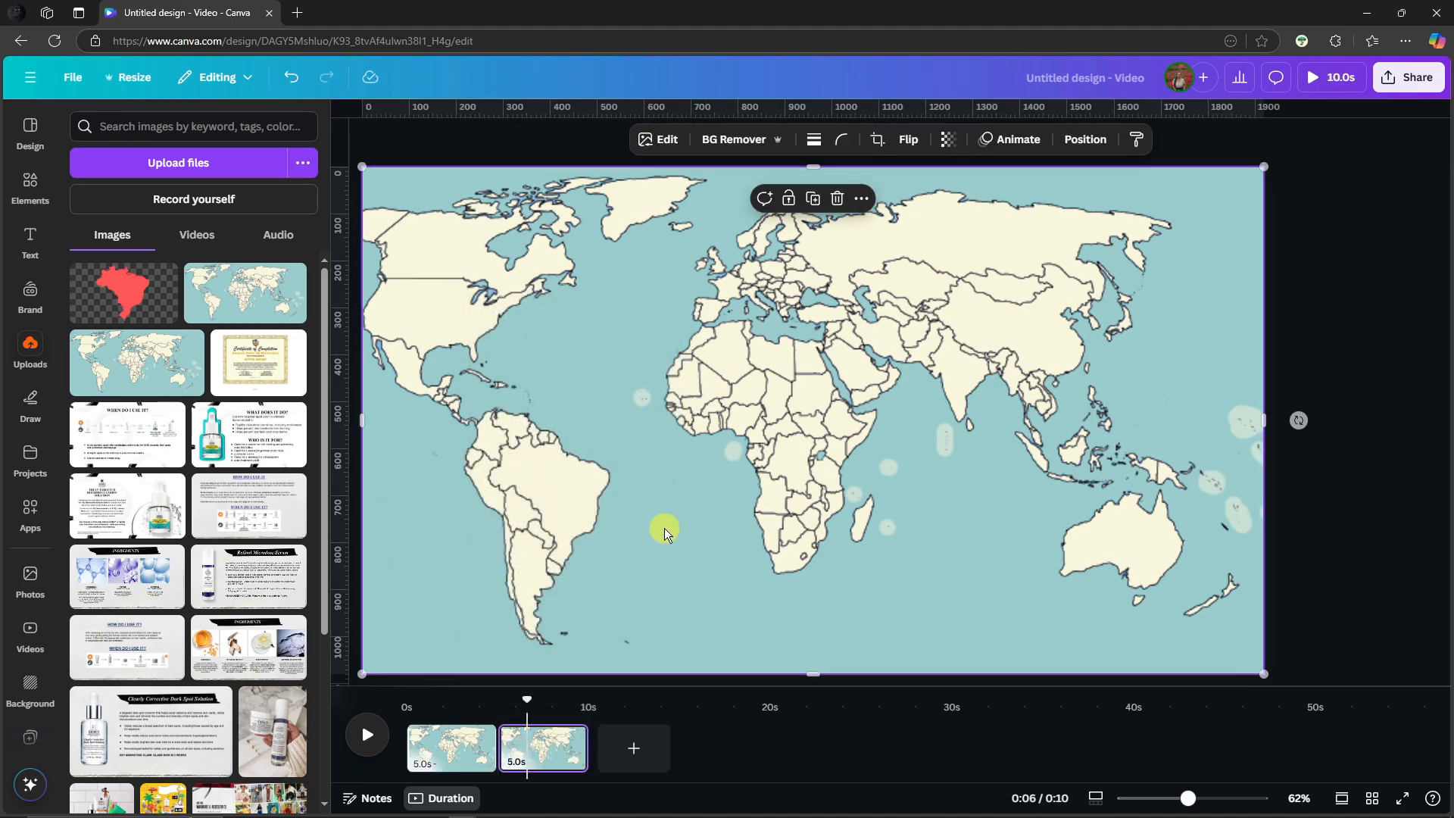
# - Enlarge and reposition the map on page 2 so it fills the canvas and frames South America close up
pyautogui.moveTo(362, 168); pyautogui.dragTo(707, 360)
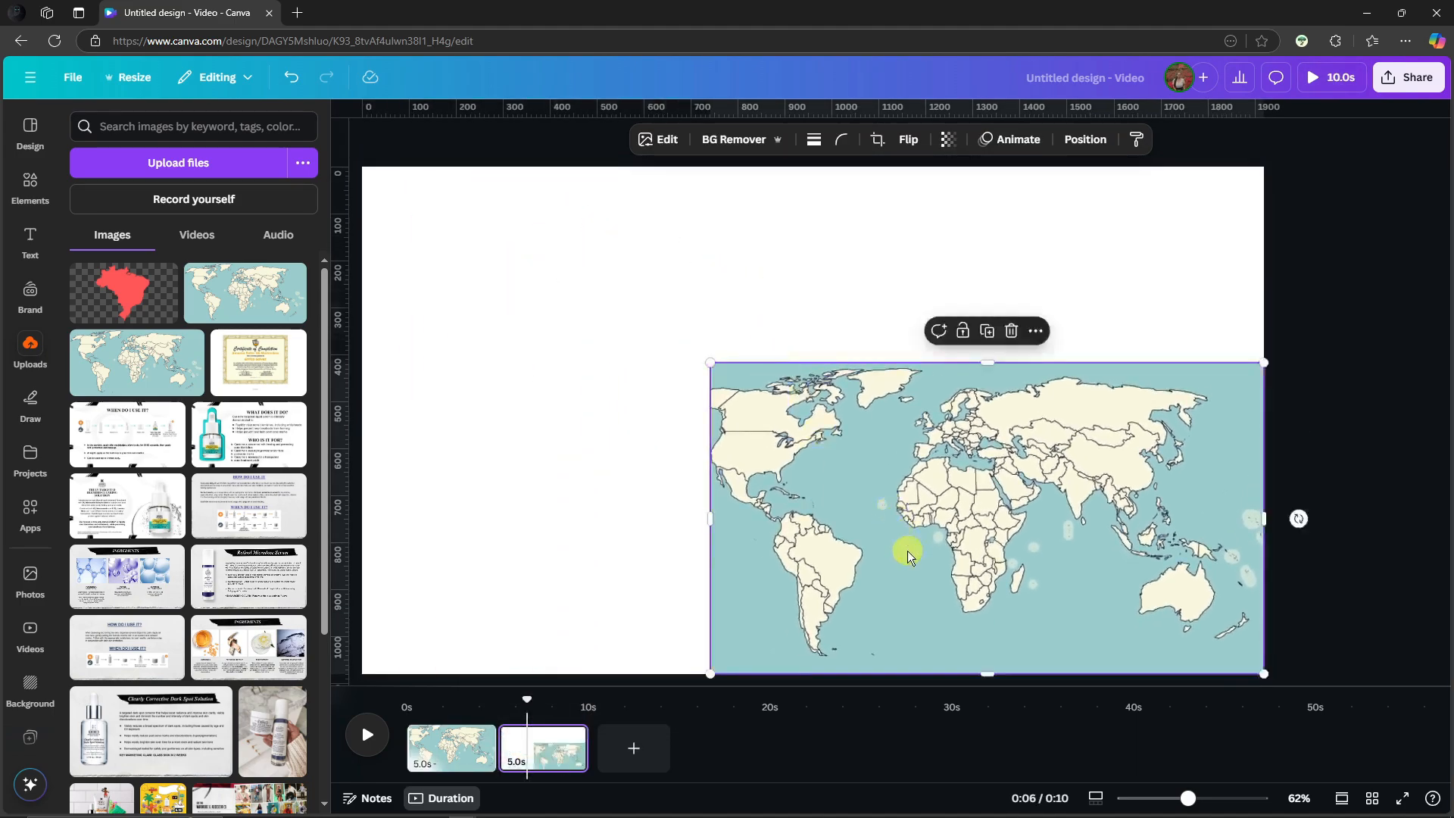
pyautogui.moveTo(909, 552); pyautogui.dragTo(734, 360)
pyautogui.moveTo(1179, 445); pyautogui.dragTo(1434, 571)
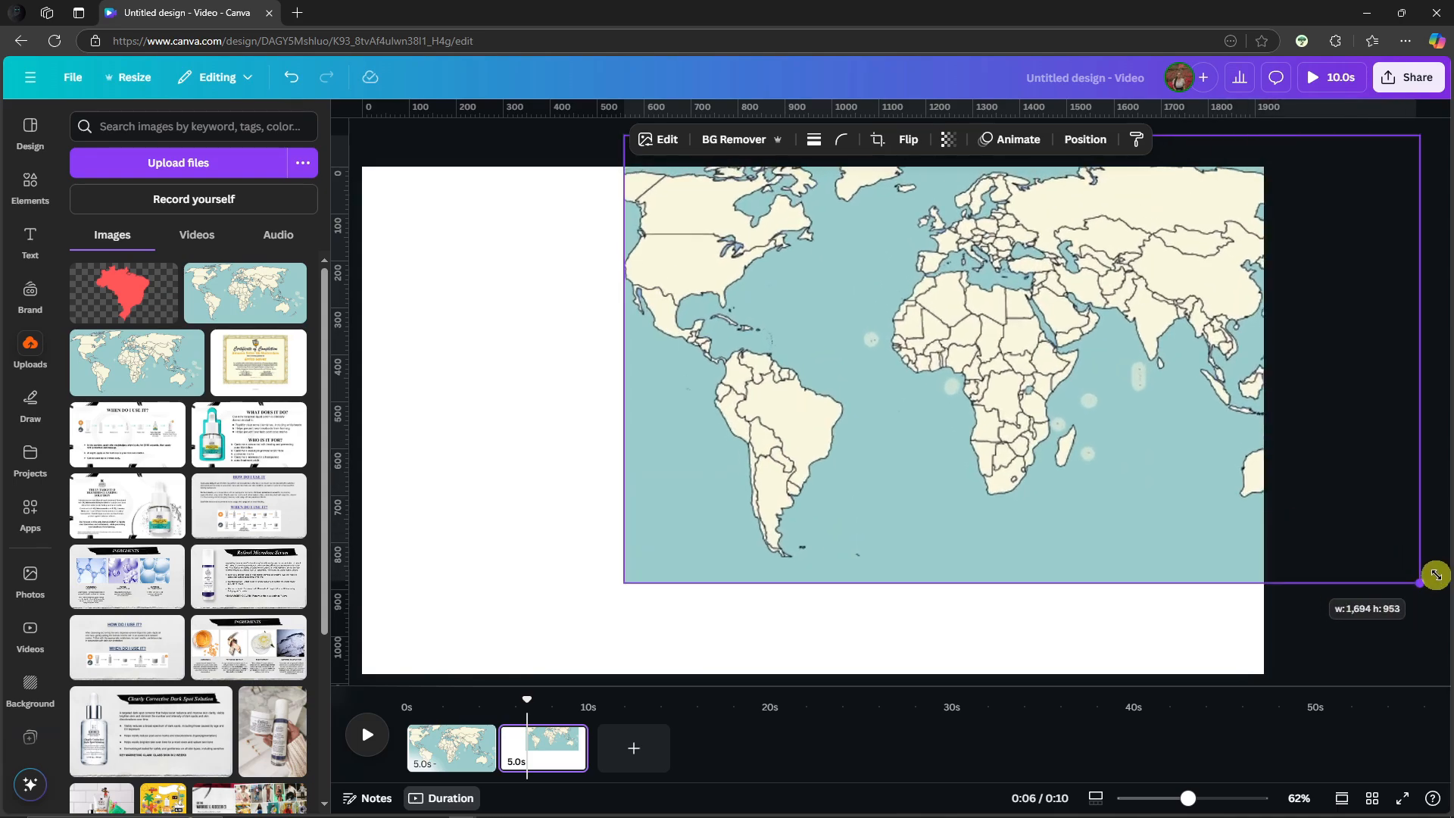
pyautogui.moveTo(833, 439); pyautogui.dragTo(571, 438)
pyautogui.moveTo(1123, 564); pyautogui.dragTo(1328, 638)
pyautogui.moveTo(542, 565); pyautogui.dragTo(937, 355)
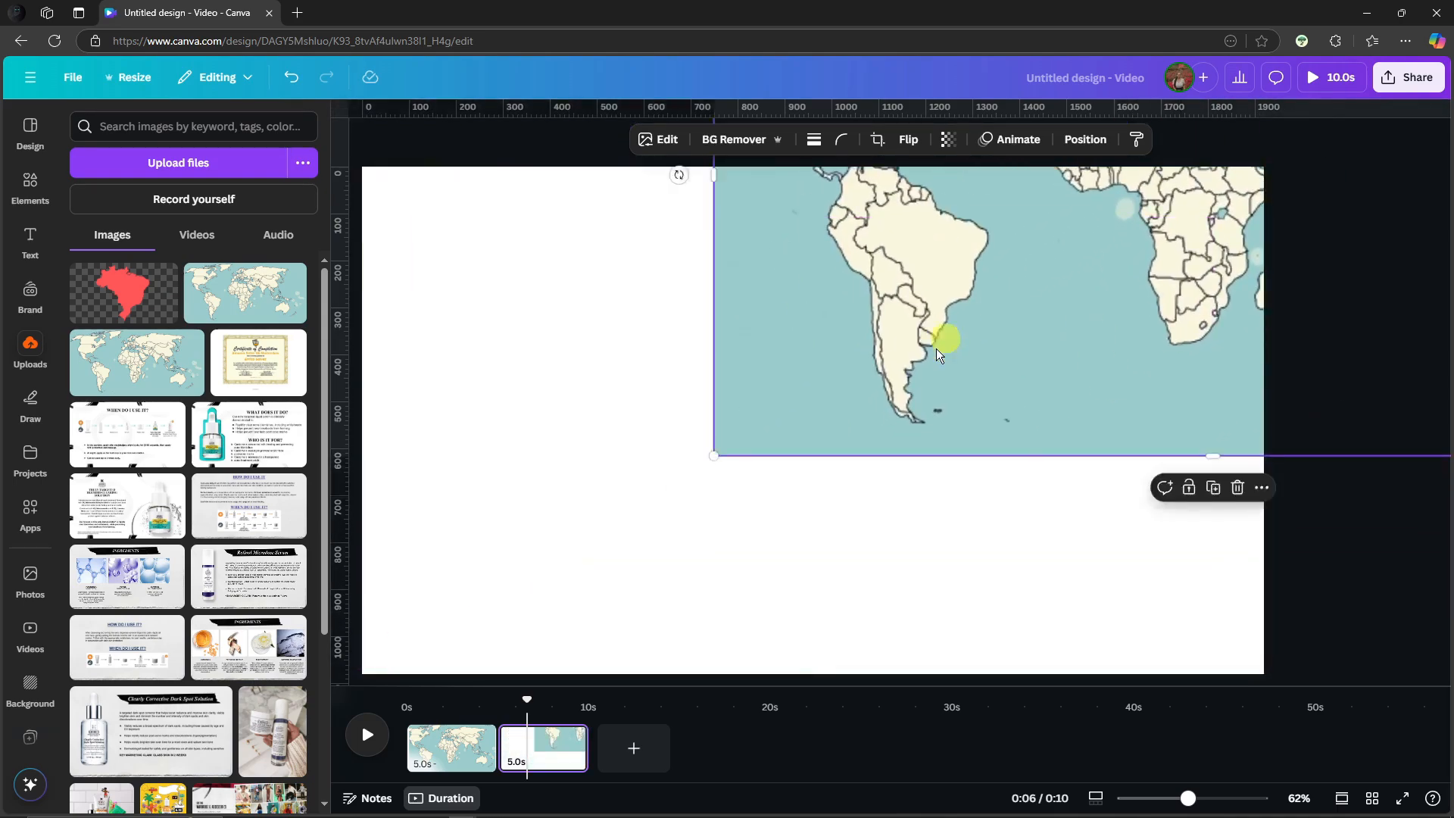
pyautogui.moveTo(710, 454); pyautogui.dragTo(438, 587)
pyautogui.moveTo(759, 354); pyautogui.dragTo(954, 290)
pyautogui.moveTo(658, 528); pyautogui.dragTo(451, 626)
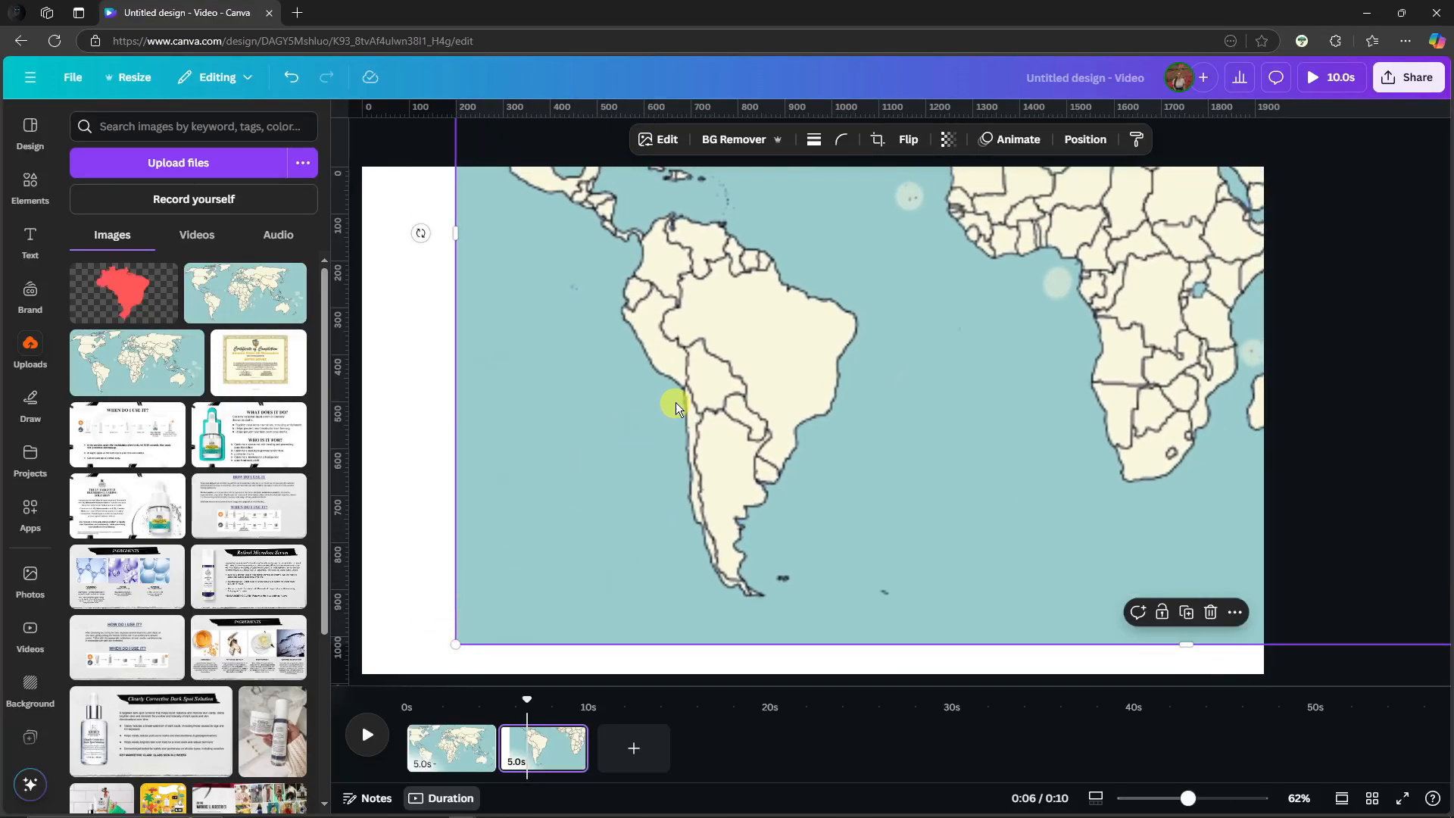
pyautogui.moveTo(672, 402); pyautogui.dragTo(589, 432)
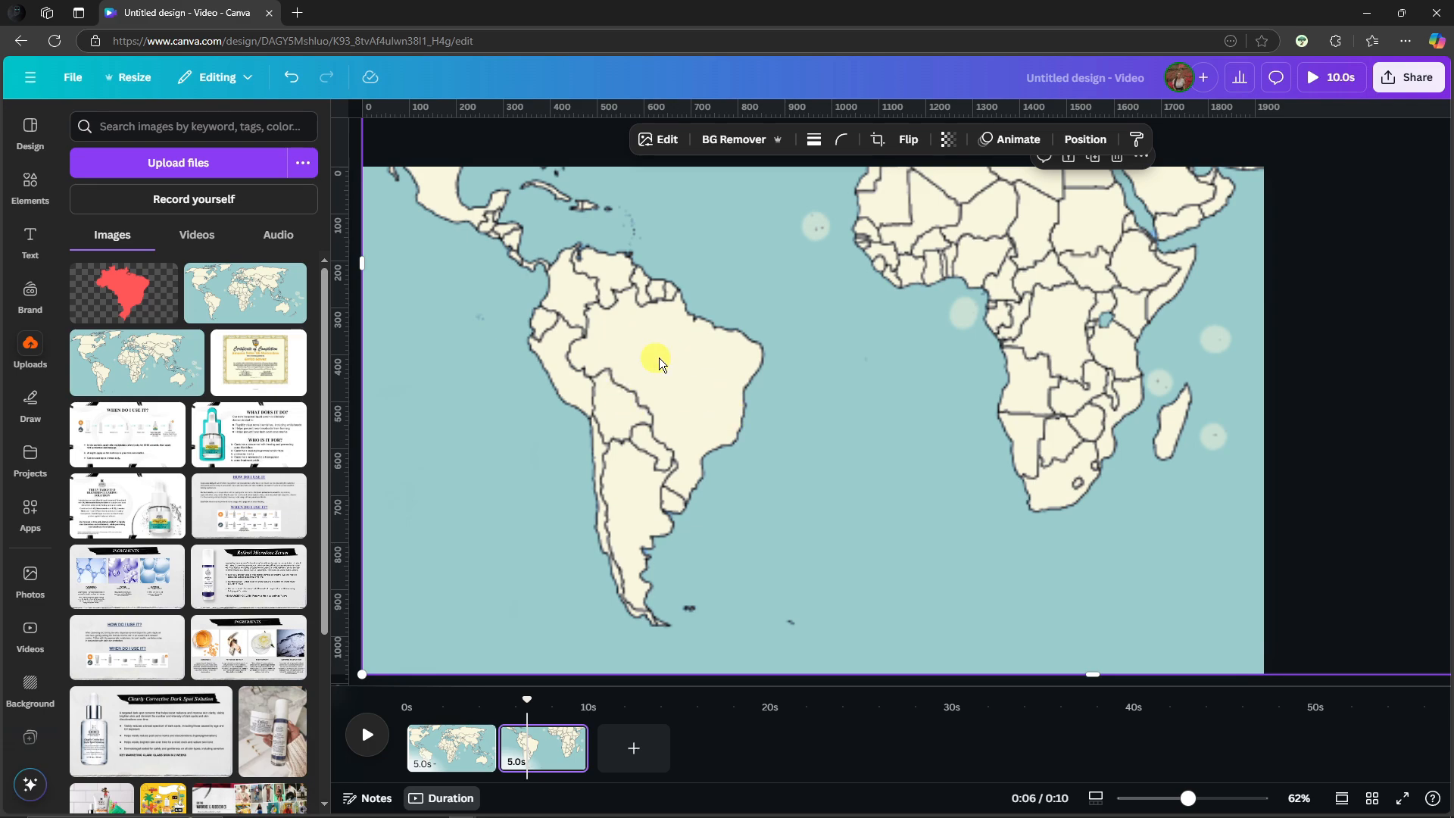
pyautogui.moveTo(362, 674); pyautogui.dragTo(430, 649)
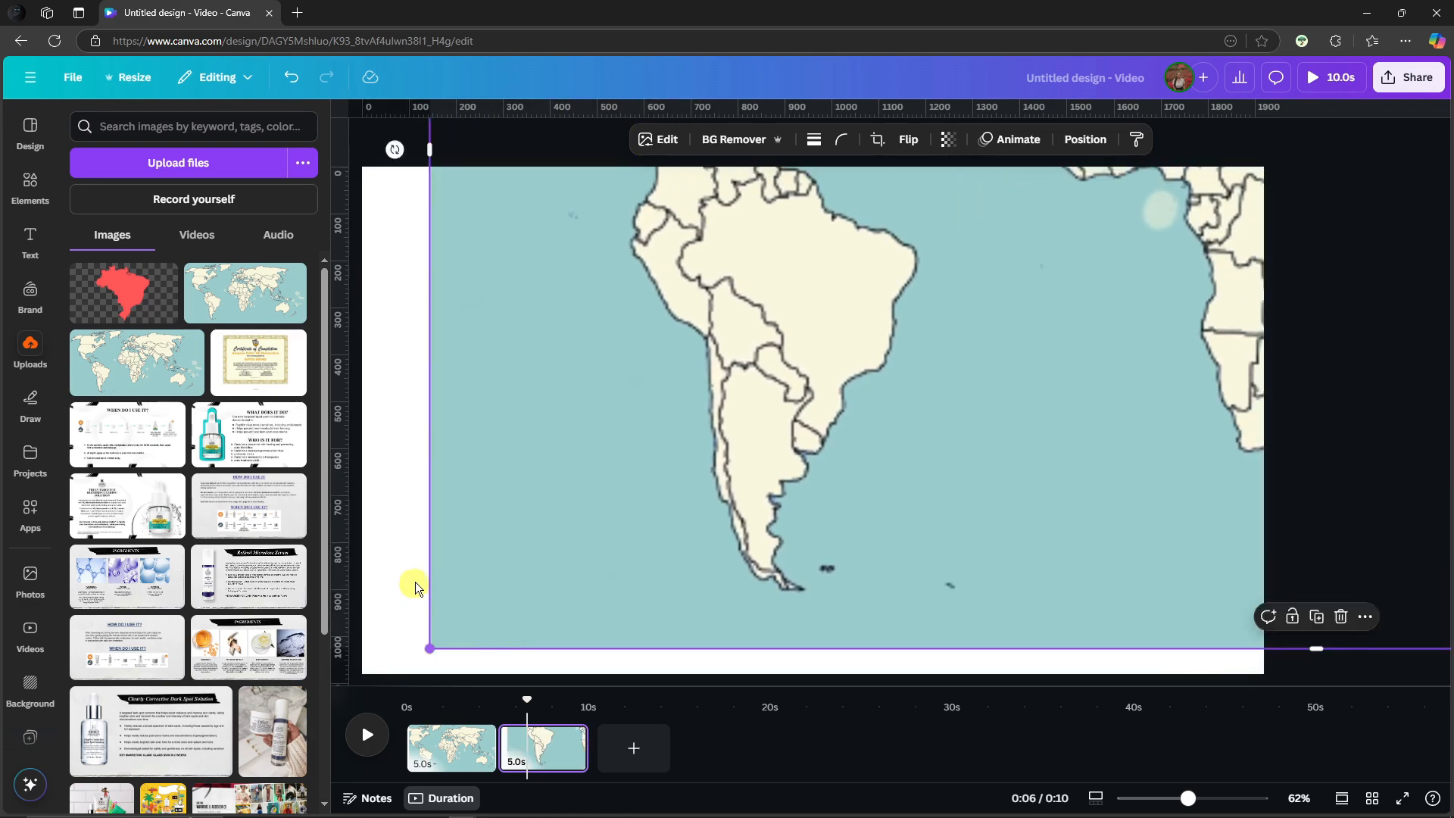
pyautogui.moveTo(803, 324); pyautogui.dragTo(727, 341)
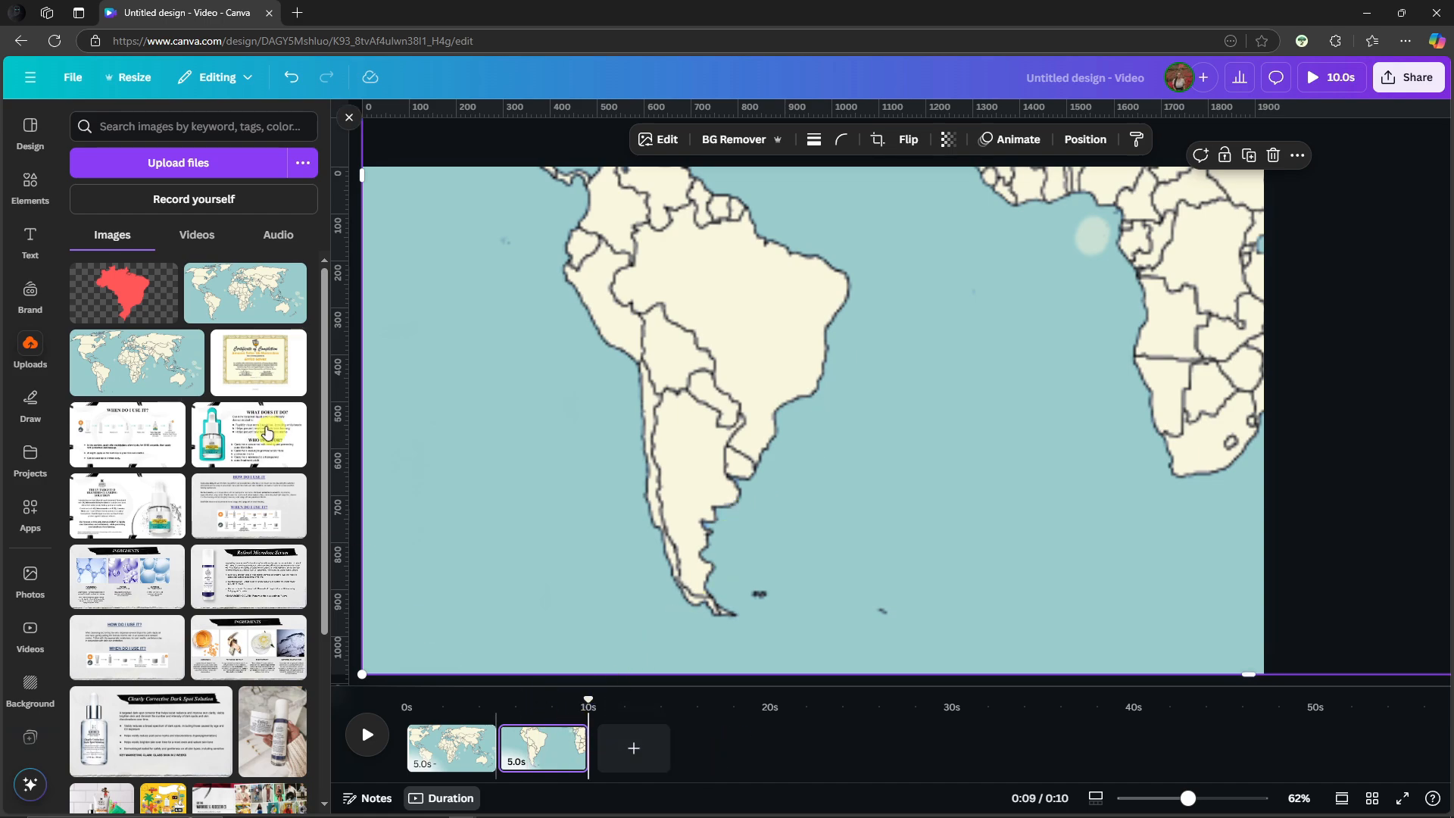
# - Add a blank third page, search the elements for "brazil map" and place the solid Brazil silhouette graphic on it
pyautogui.click(634, 747)
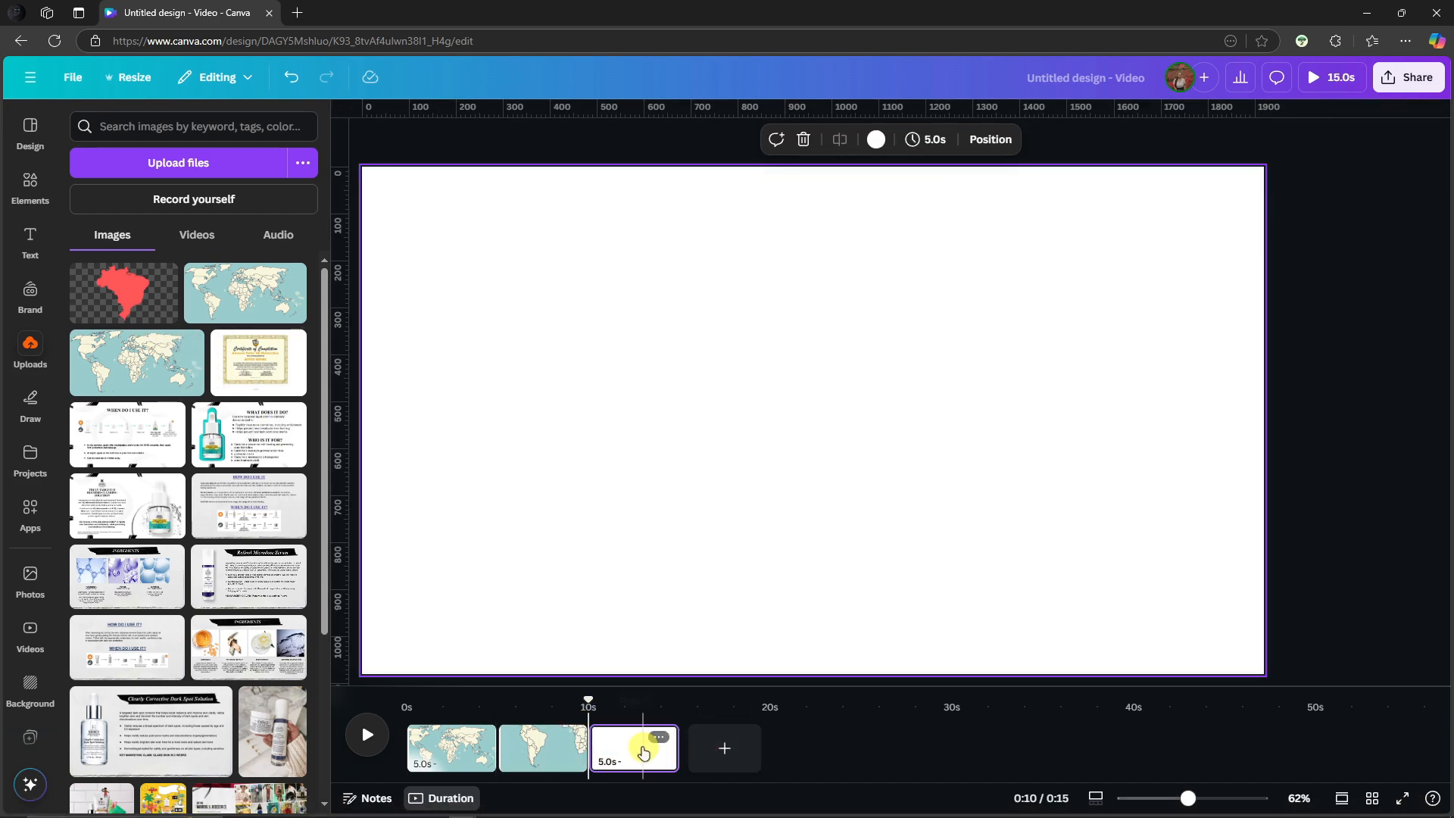
pyautogui.click(30, 185)
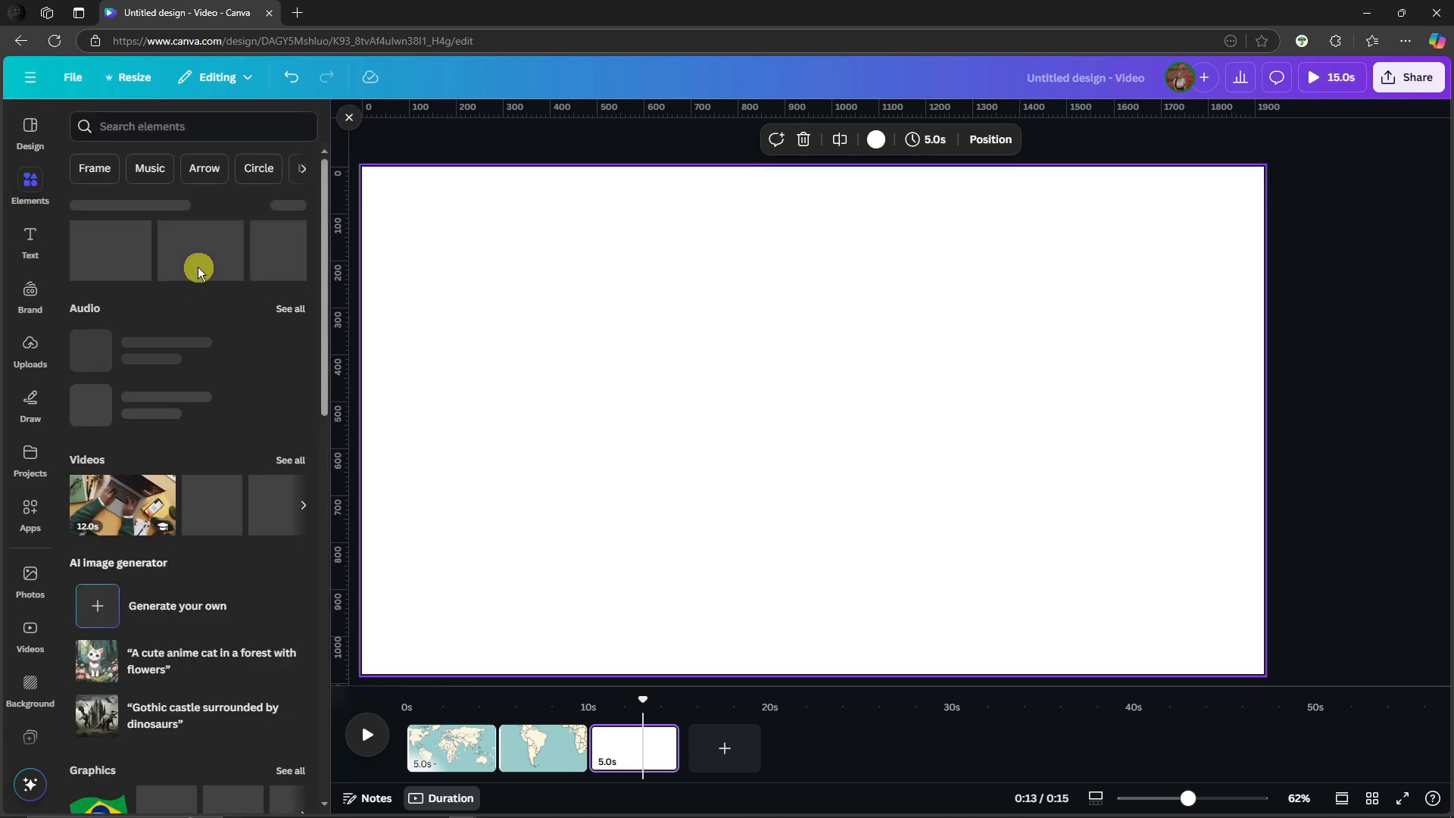
pyautogui.click(166, 125)
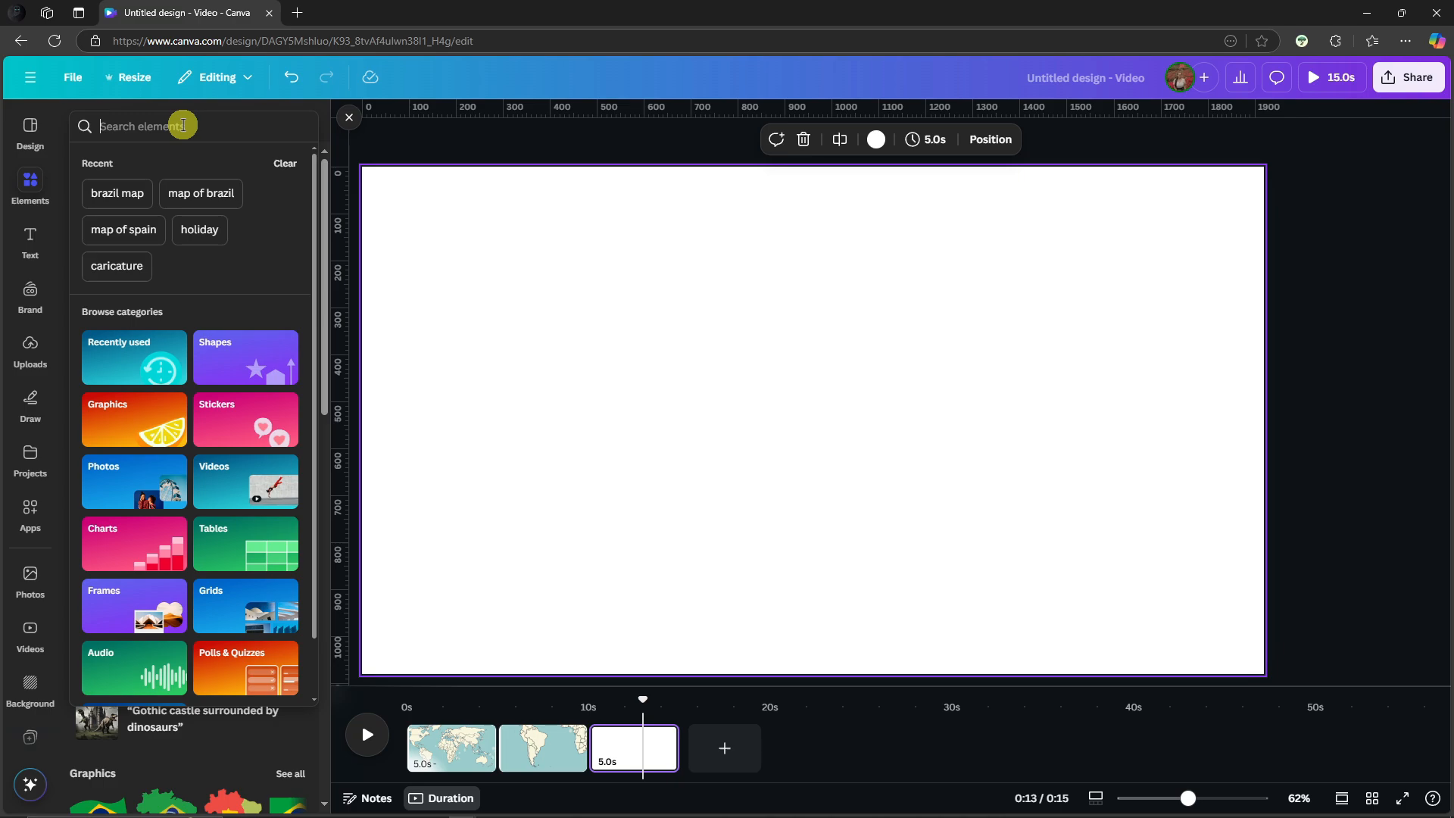
pyautogui.write('brazil map')
pyautogui.press('Return')
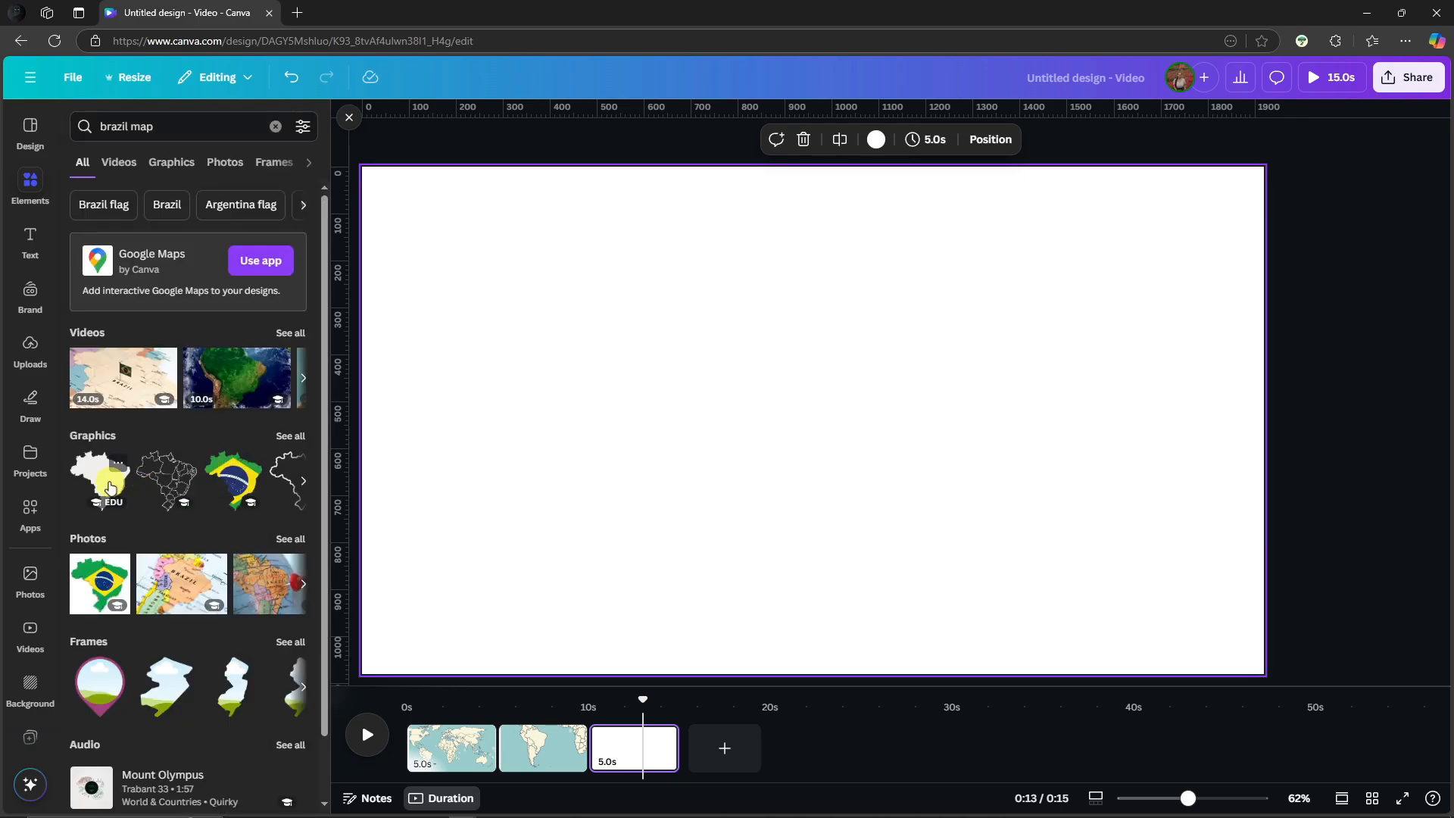
pyautogui.click(110, 487)
pyautogui.moveTo(834, 422); pyautogui.dragTo(788, 402)
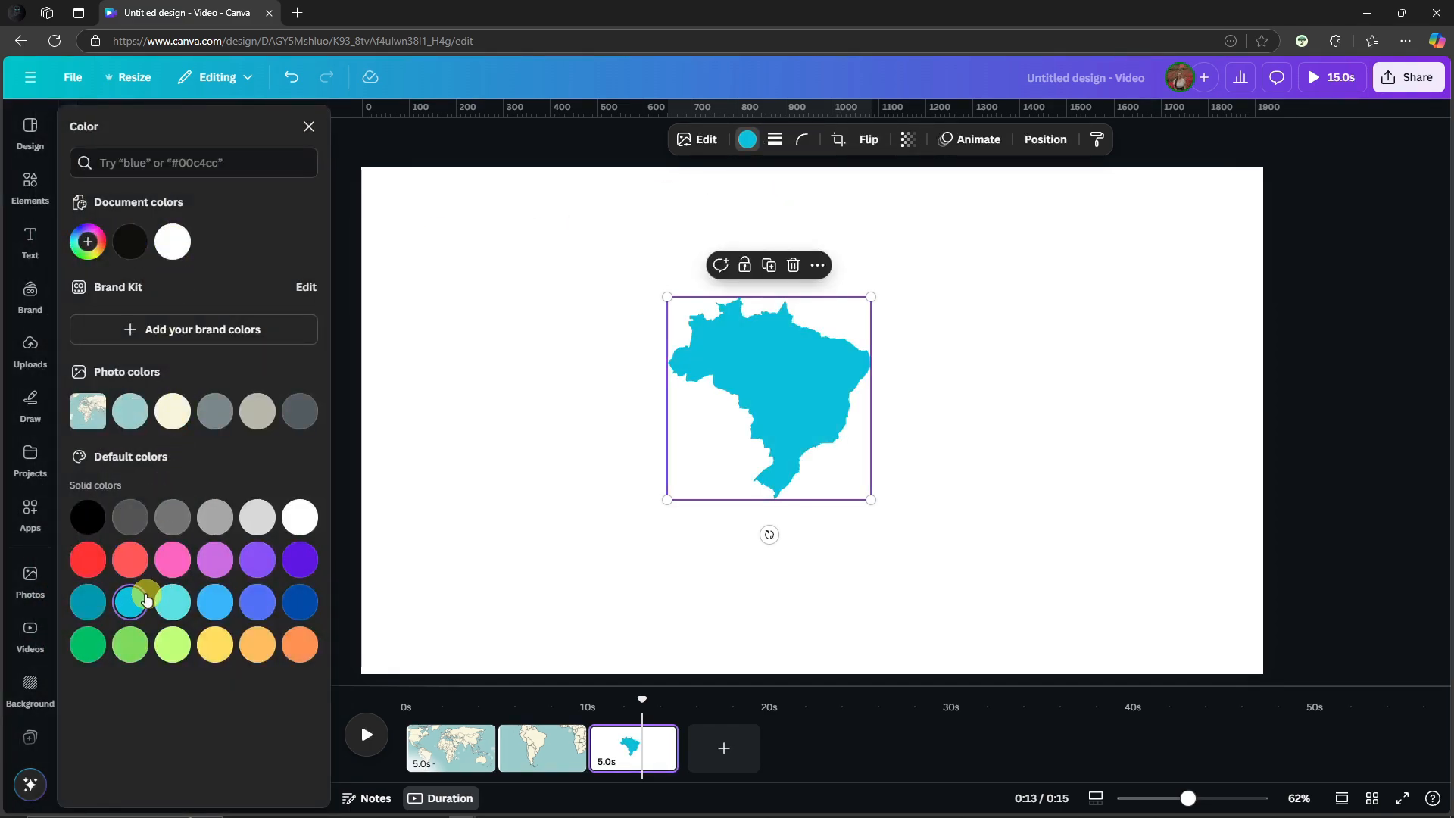
# - Recolor the Brazil silhouette bright red (#ff3131) and enlarge it near the middle of the page
pyautogui.click(174, 602)
pyautogui.click(137, 564)
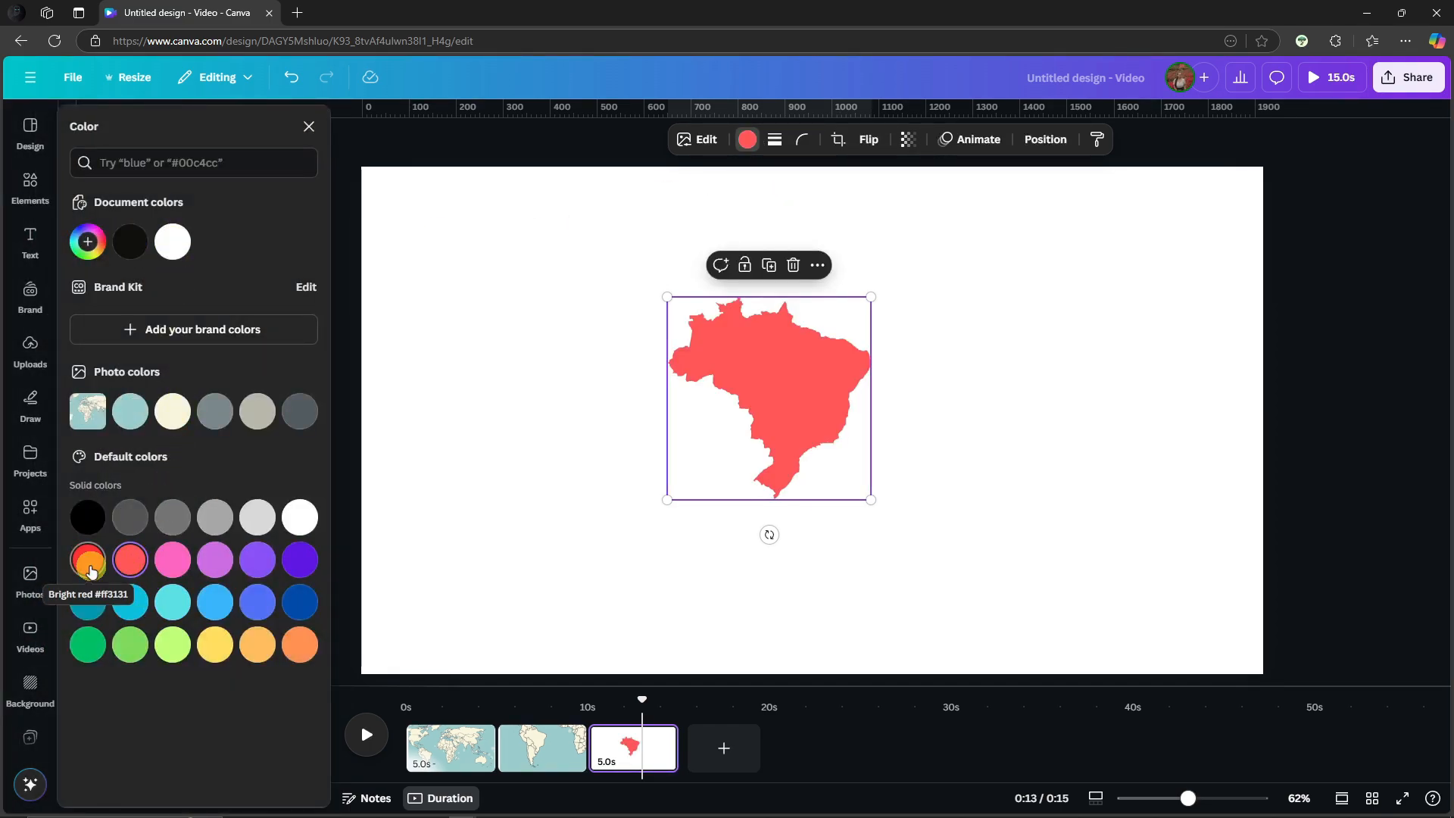
pyautogui.click(81, 562)
pyautogui.moveTo(815, 422); pyautogui.dragTo(708, 336)
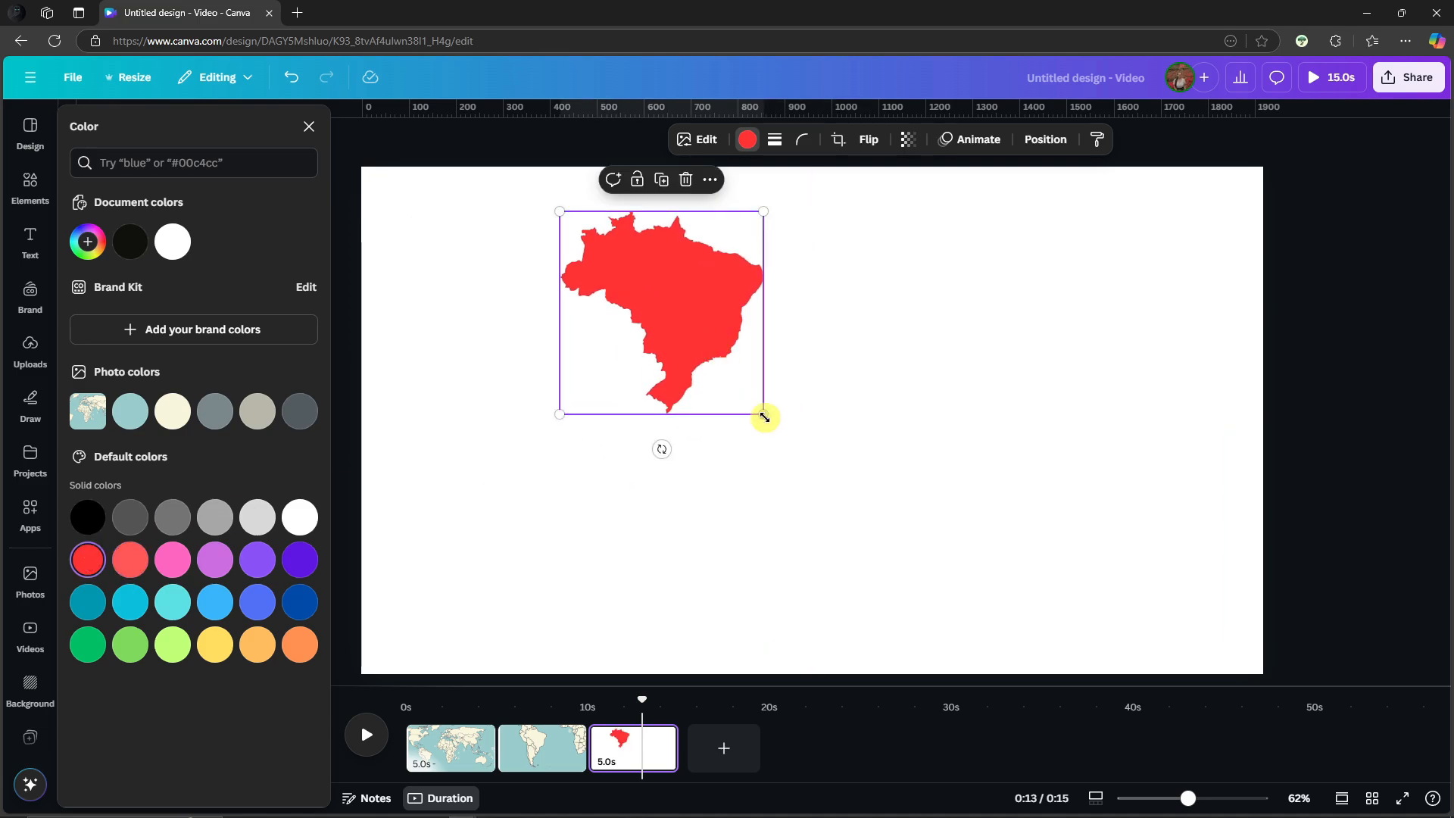
pyautogui.moveTo(763, 414); pyautogui.dragTo(899, 511)
pyautogui.moveTo(810, 362); pyautogui.dragTo(830, 411)
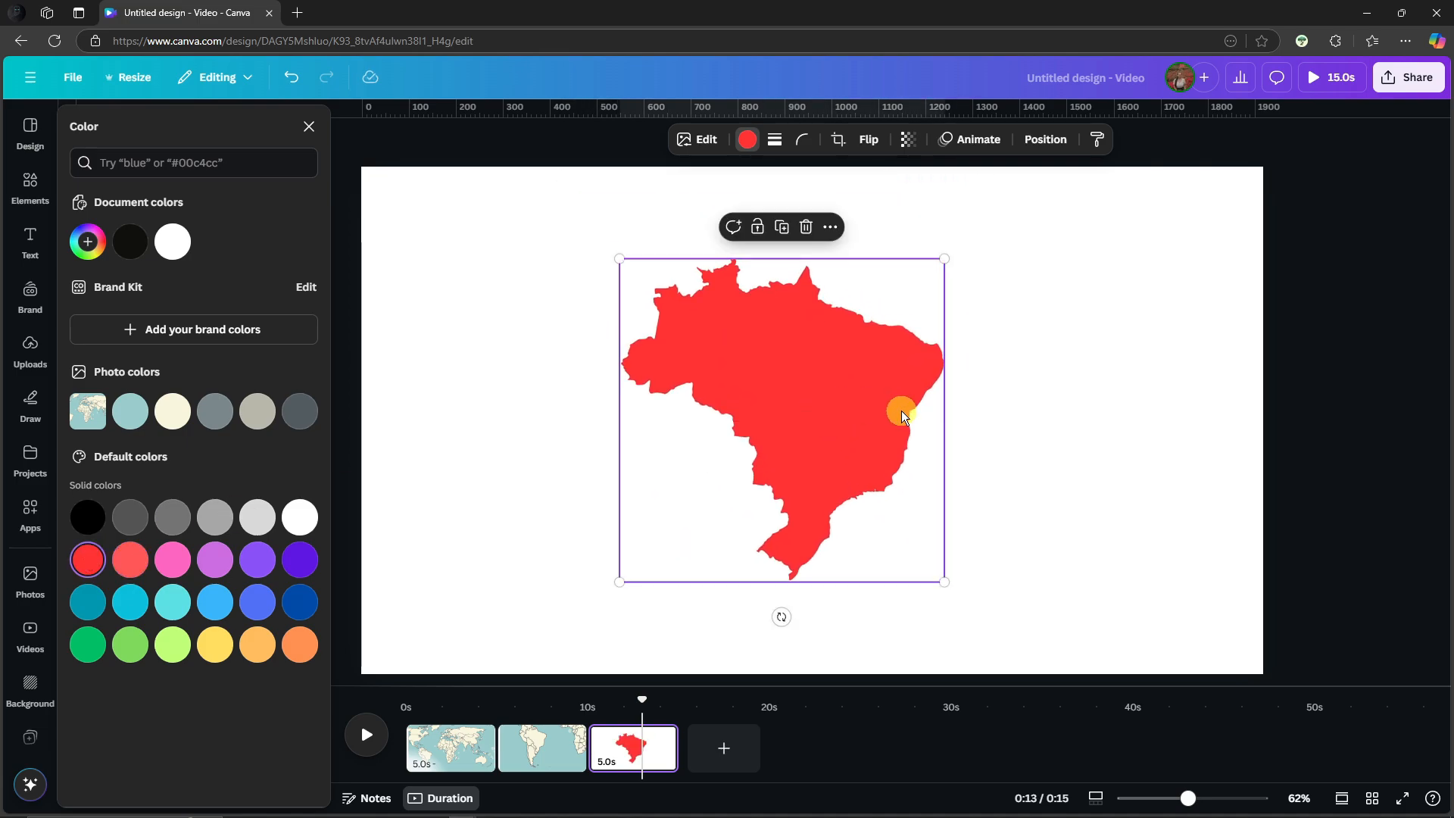
# - Download only page 3 as a PNG with a transparent background
pyautogui.click(1416, 79)
pyautogui.click(1181, 388)
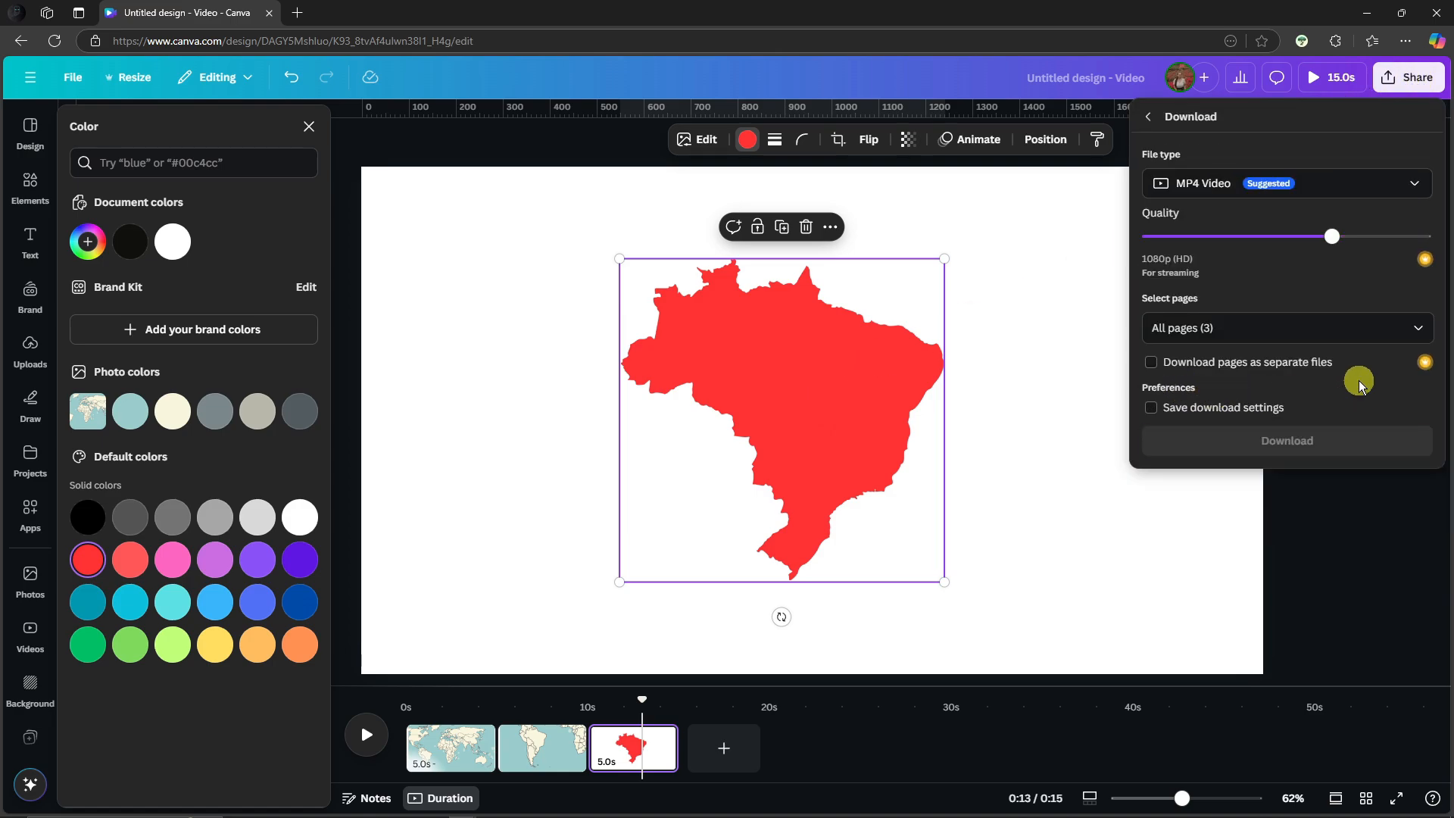
pyautogui.click(1217, 183)
pyautogui.click(1221, 277)
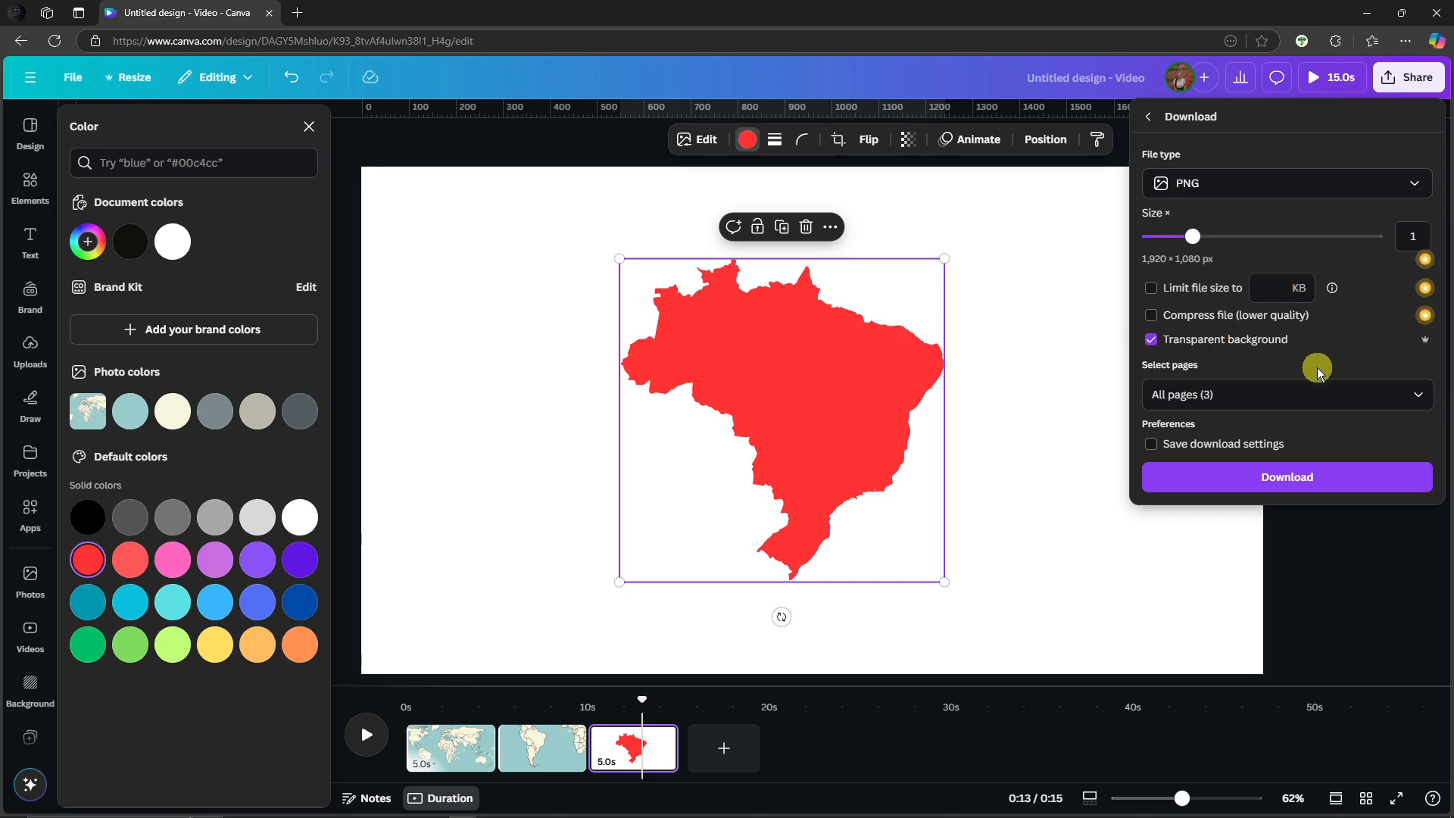
pyautogui.click(1249, 394)
pyautogui.click(1406, 432)
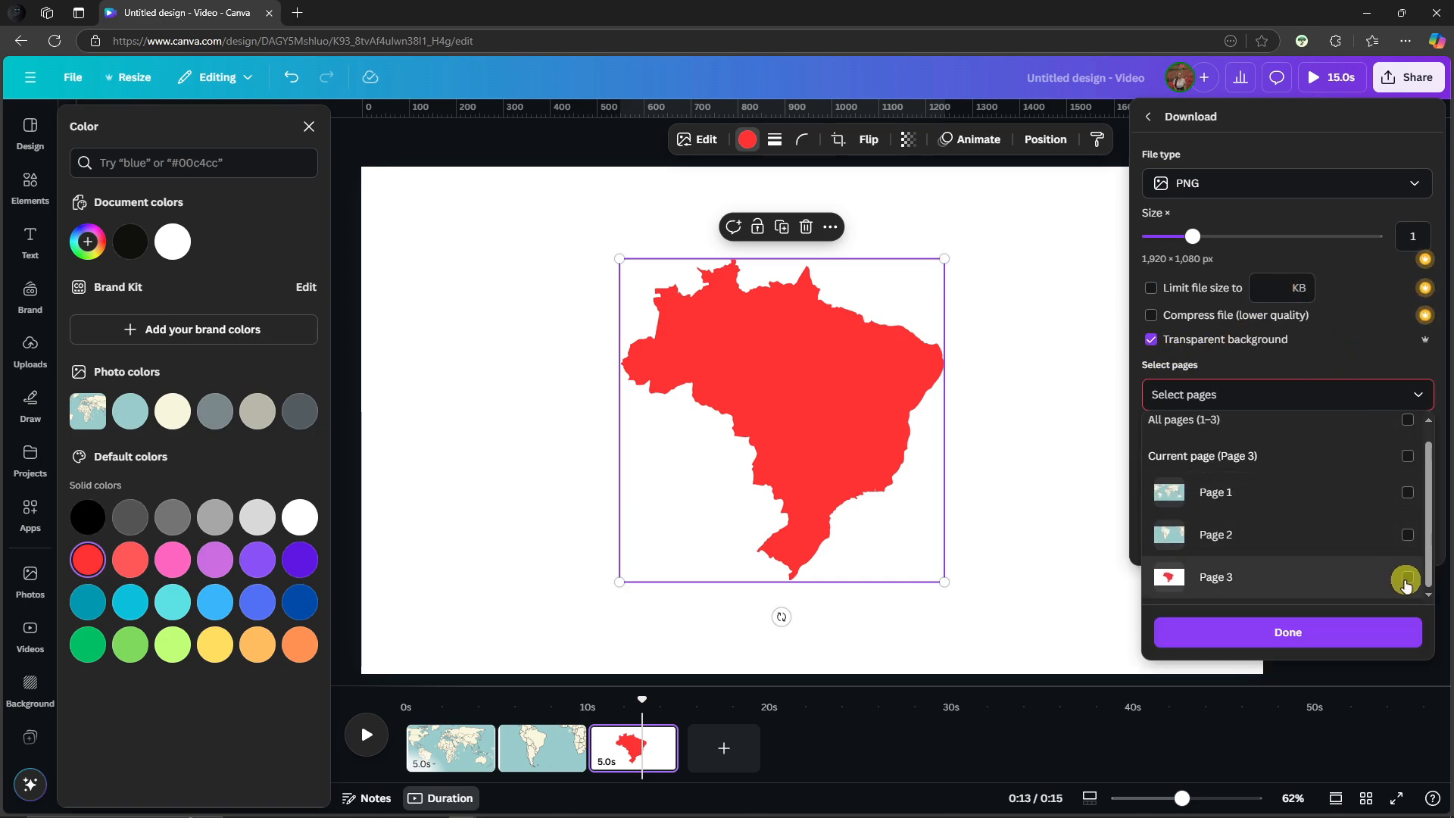
pyautogui.click(1406, 579)
pyautogui.click(1313, 632)
pyautogui.click(1333, 480)
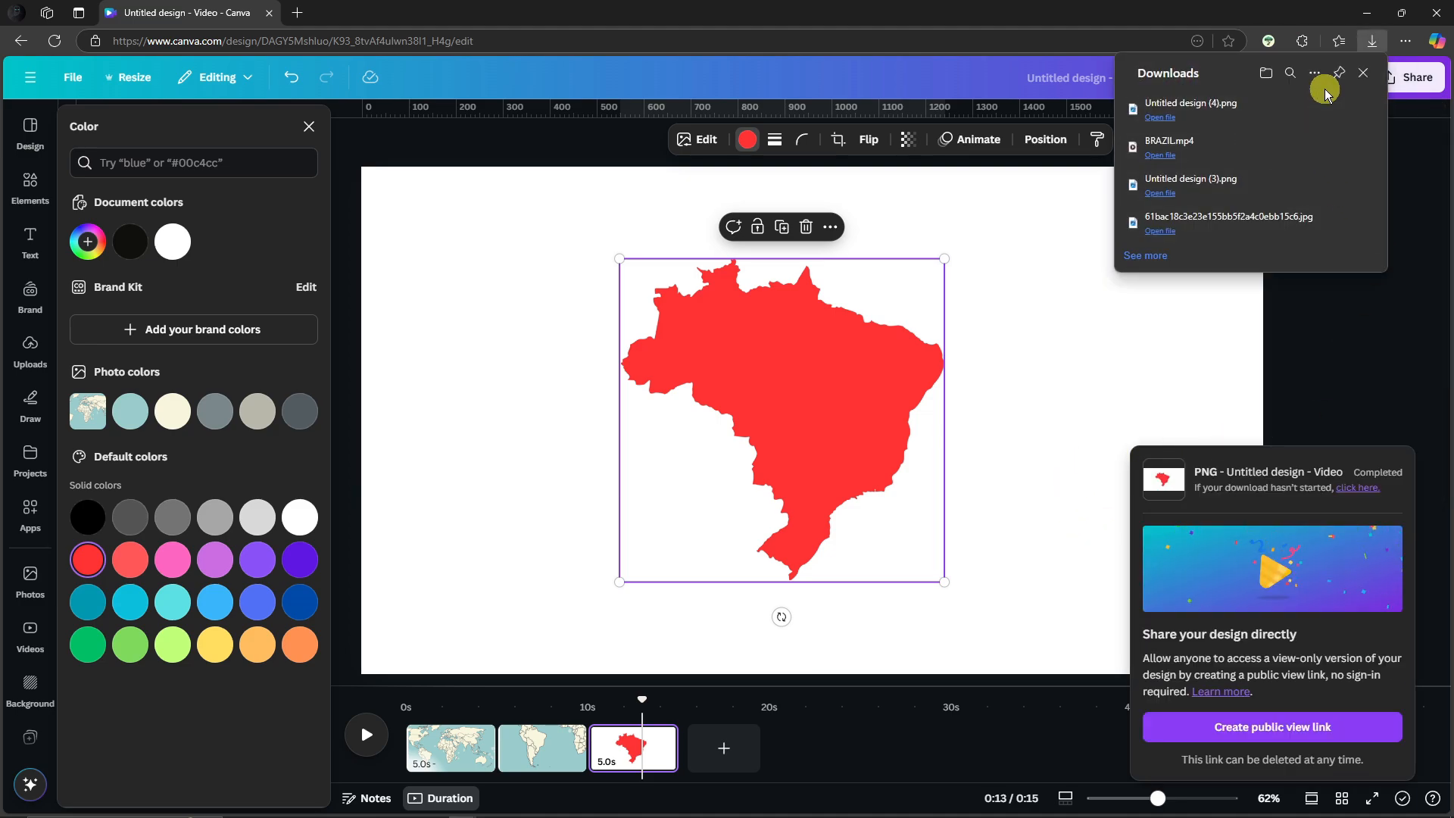
# - Upload the downloaded file "Untitled design (4)" to the design's uploaded images
pyautogui.moveTo(717, 343); pyautogui.dragTo(686, 298)
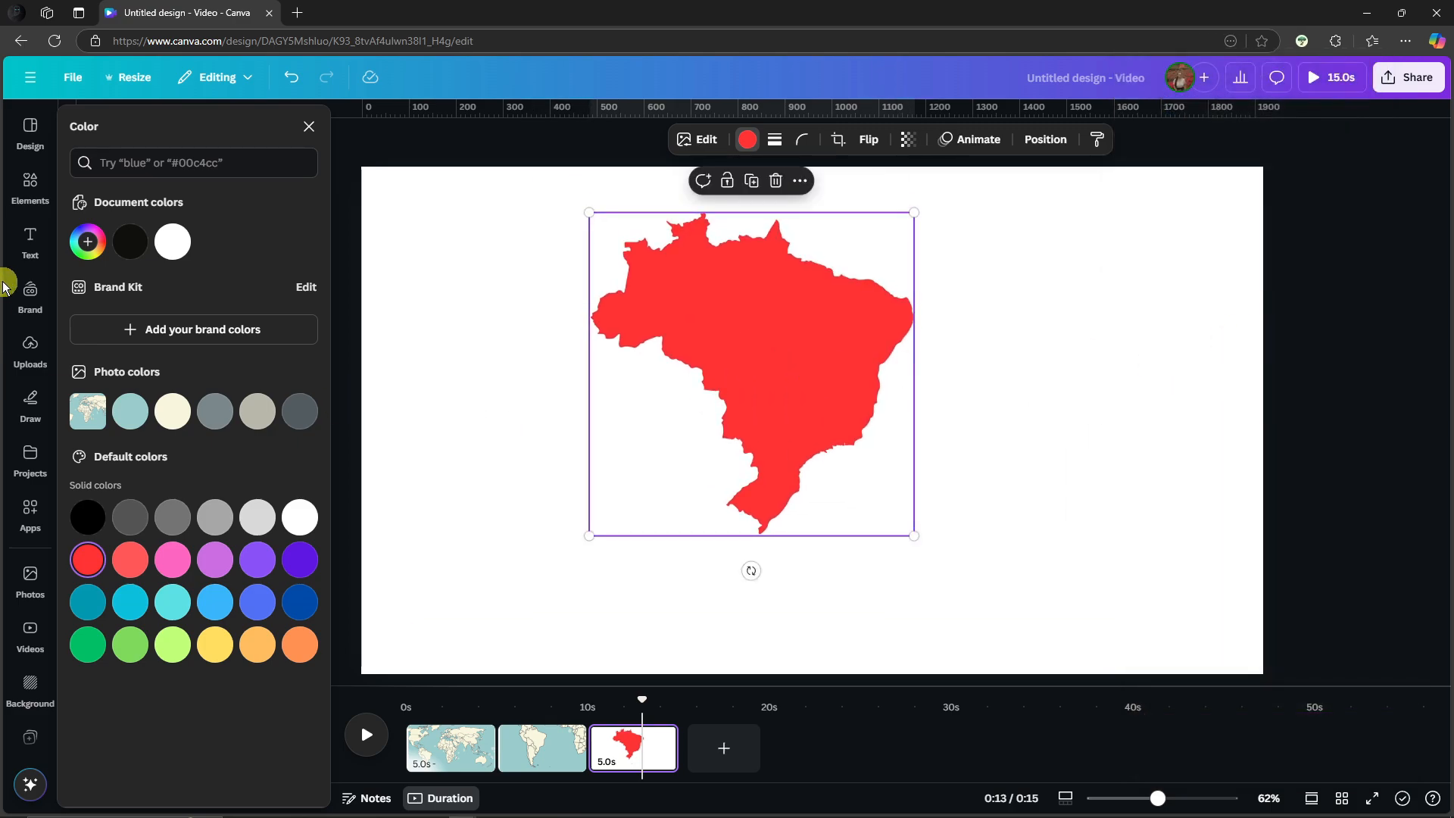
pyautogui.click(33, 340)
pyautogui.click(180, 168)
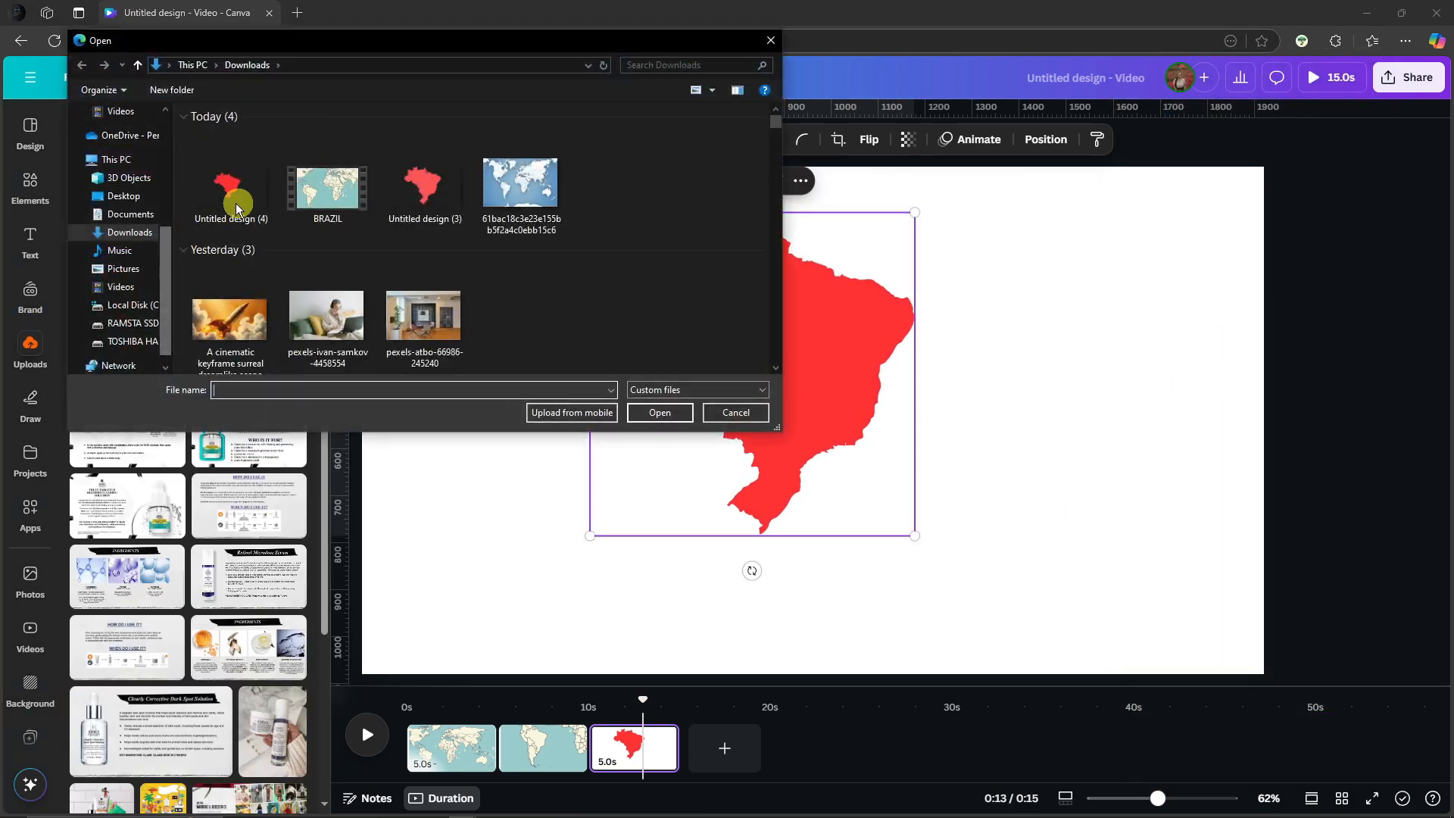
pyautogui.doubleClick(265, 225)
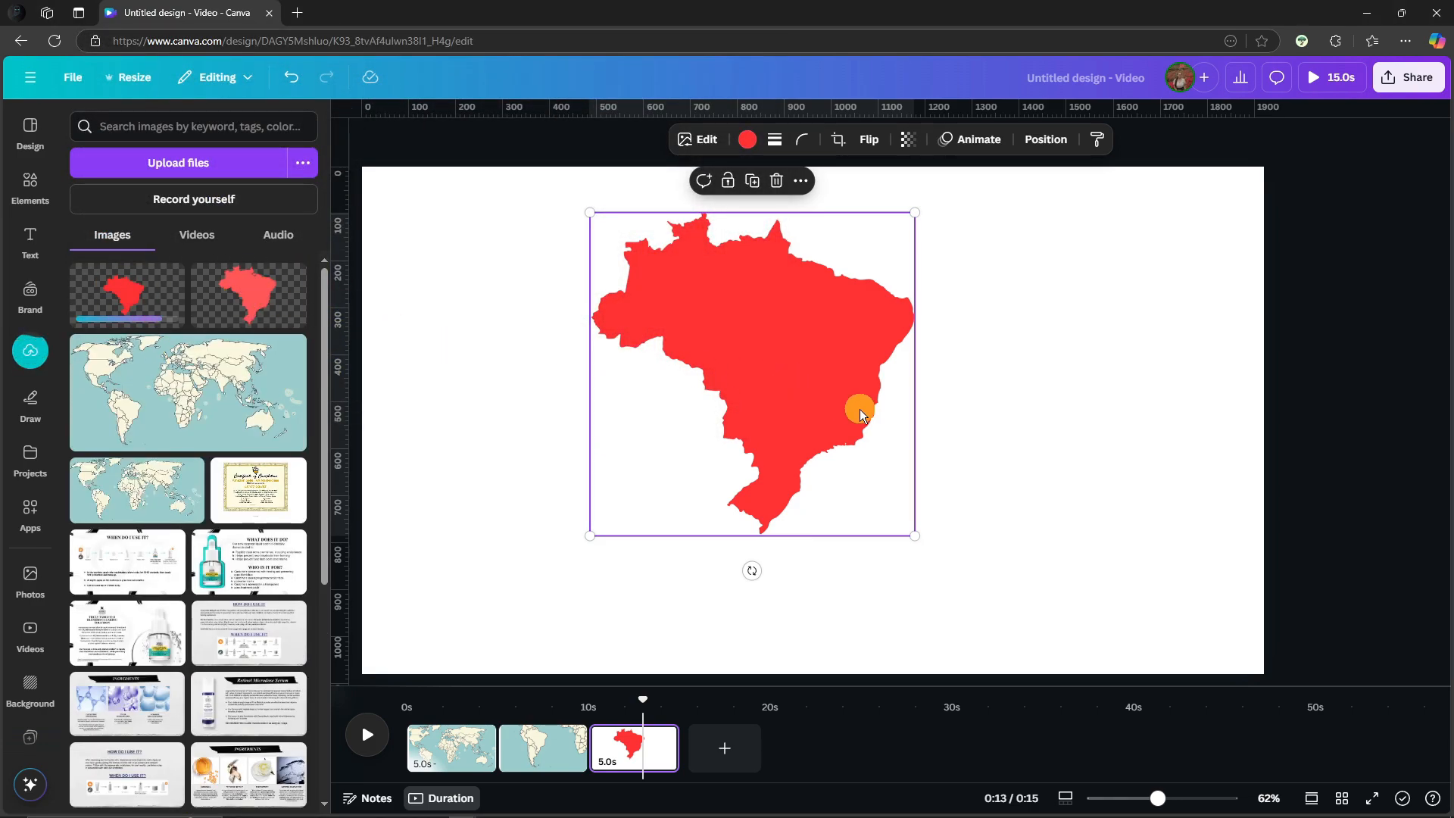
# - Delete page 3 and place the uploaded transparent red Brazil image over Brazil on page 2's map
pyautogui.click(664, 741)
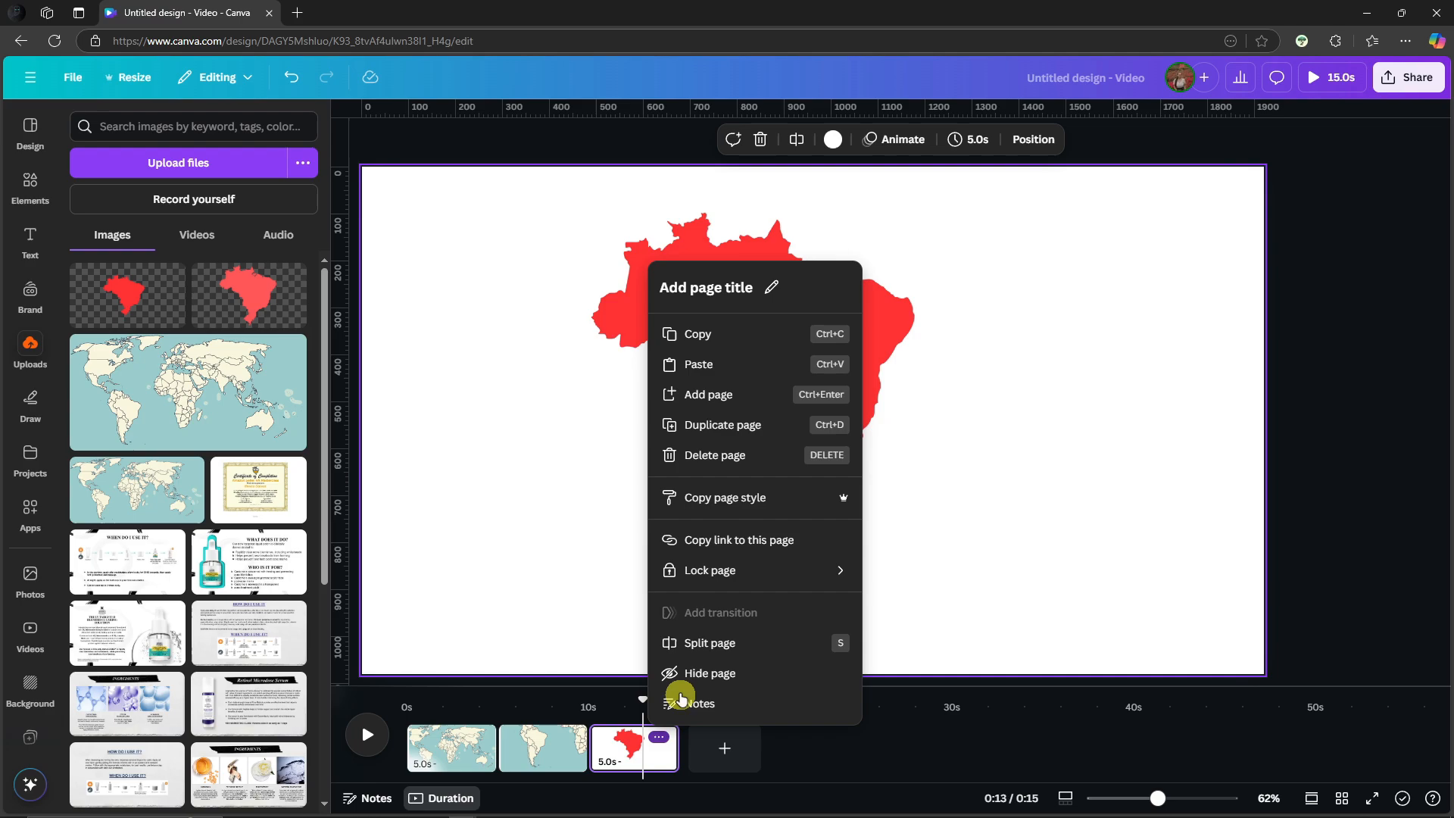
pyautogui.click(730, 458)
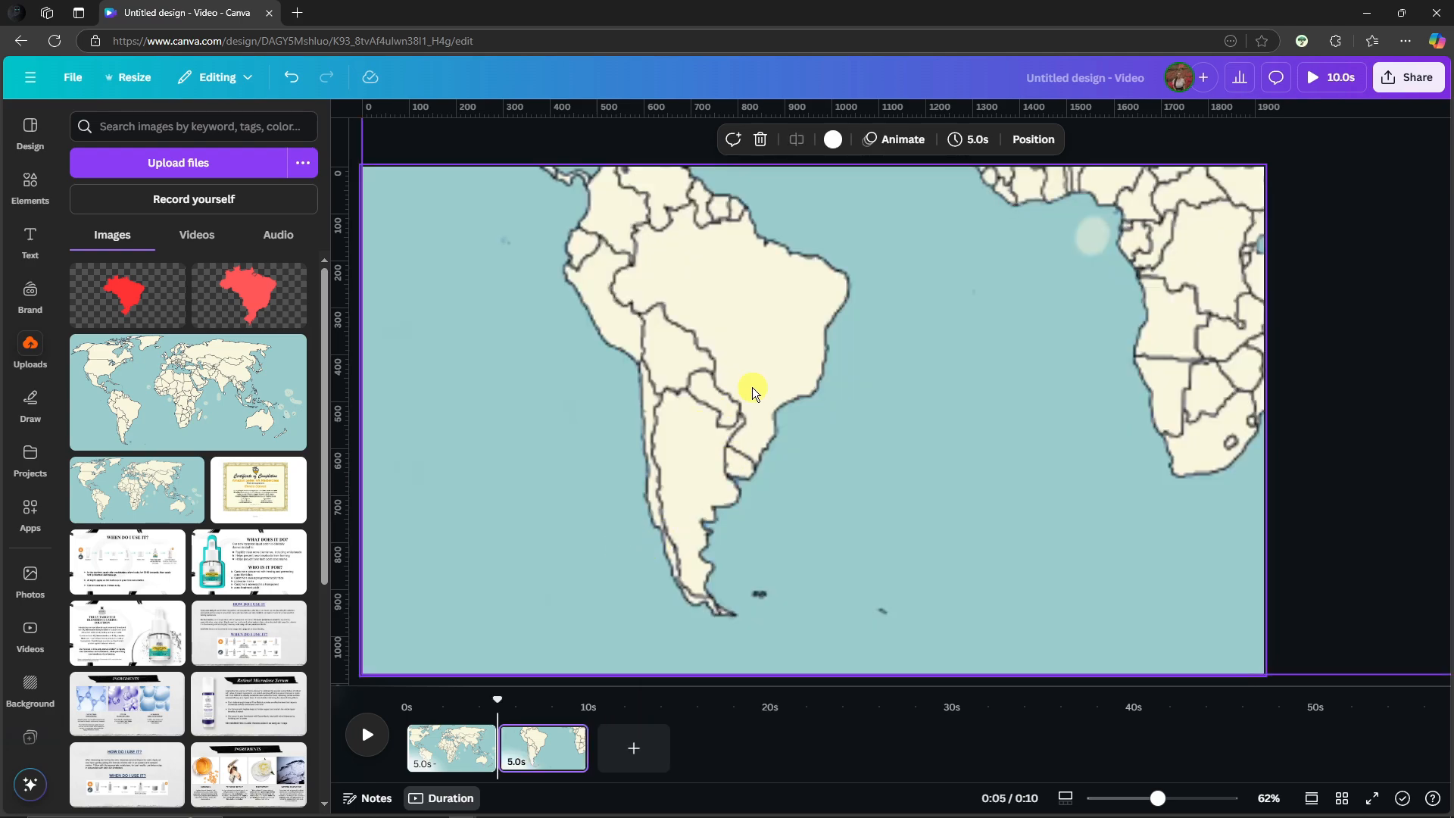
pyautogui.click(127, 304)
pyautogui.moveTo(866, 340); pyautogui.dragTo(777, 318)
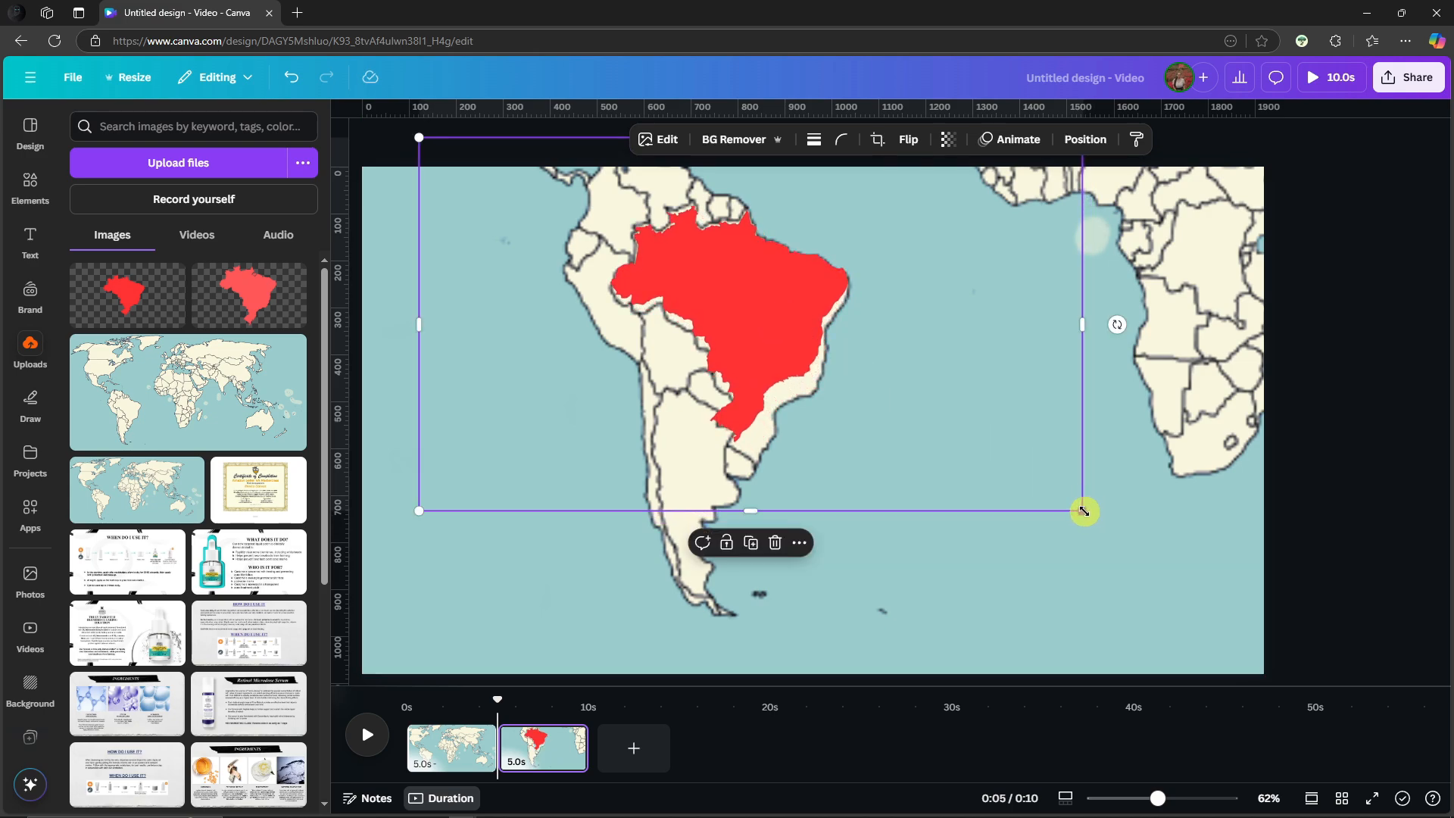
# - Enlarge the red Brazil image and reposition it to cover Brazil's outline on the map
pyautogui.moveTo(1083, 511); pyautogui.dragTo(1152, 550)
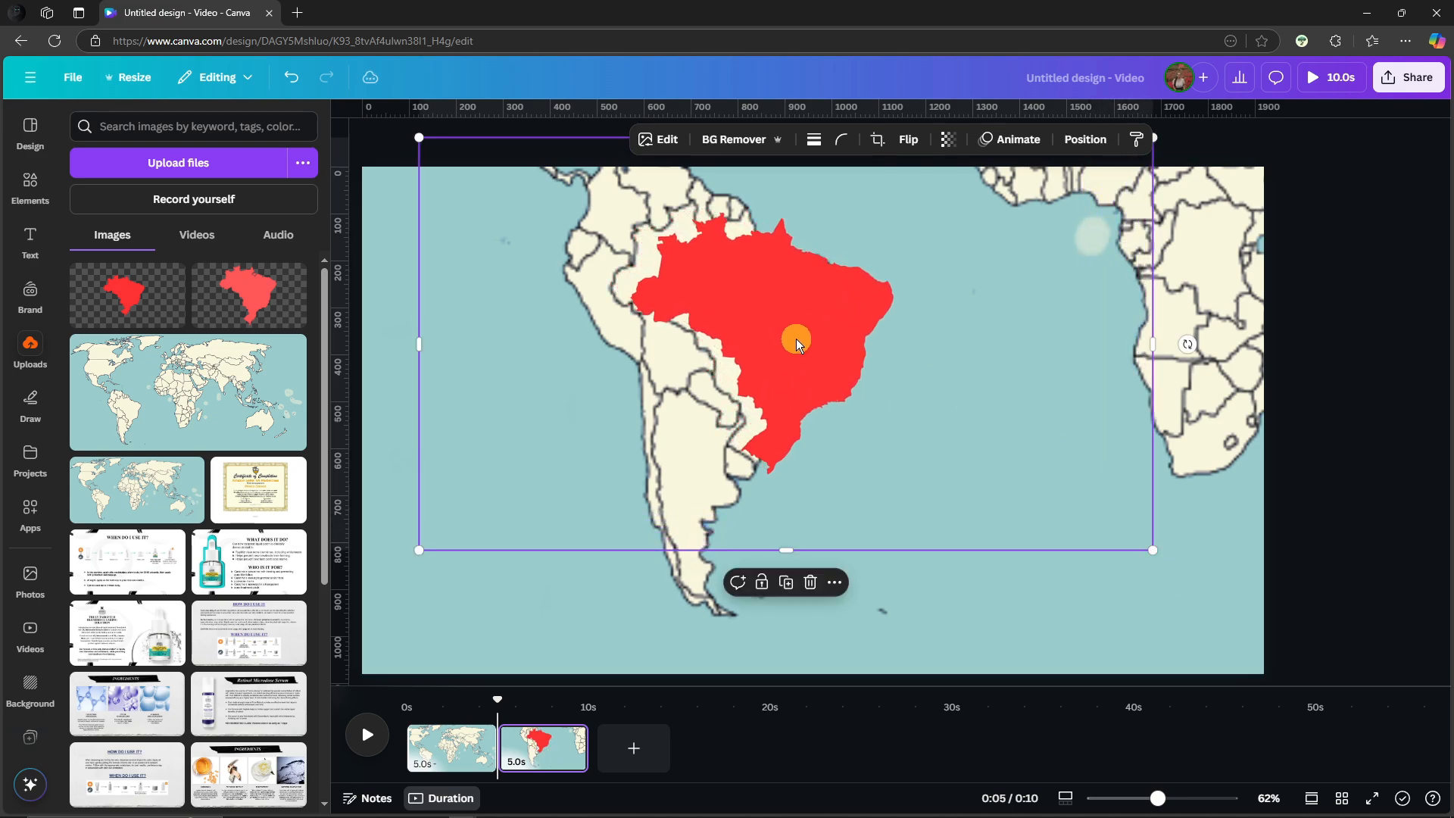
pyautogui.moveTo(796, 343); pyautogui.dragTo(766, 326)
pyautogui.moveTo(391, 332); pyautogui.dragTo(378, 330)
pyautogui.moveTo(792, 286); pyautogui.dragTo(803, 291)
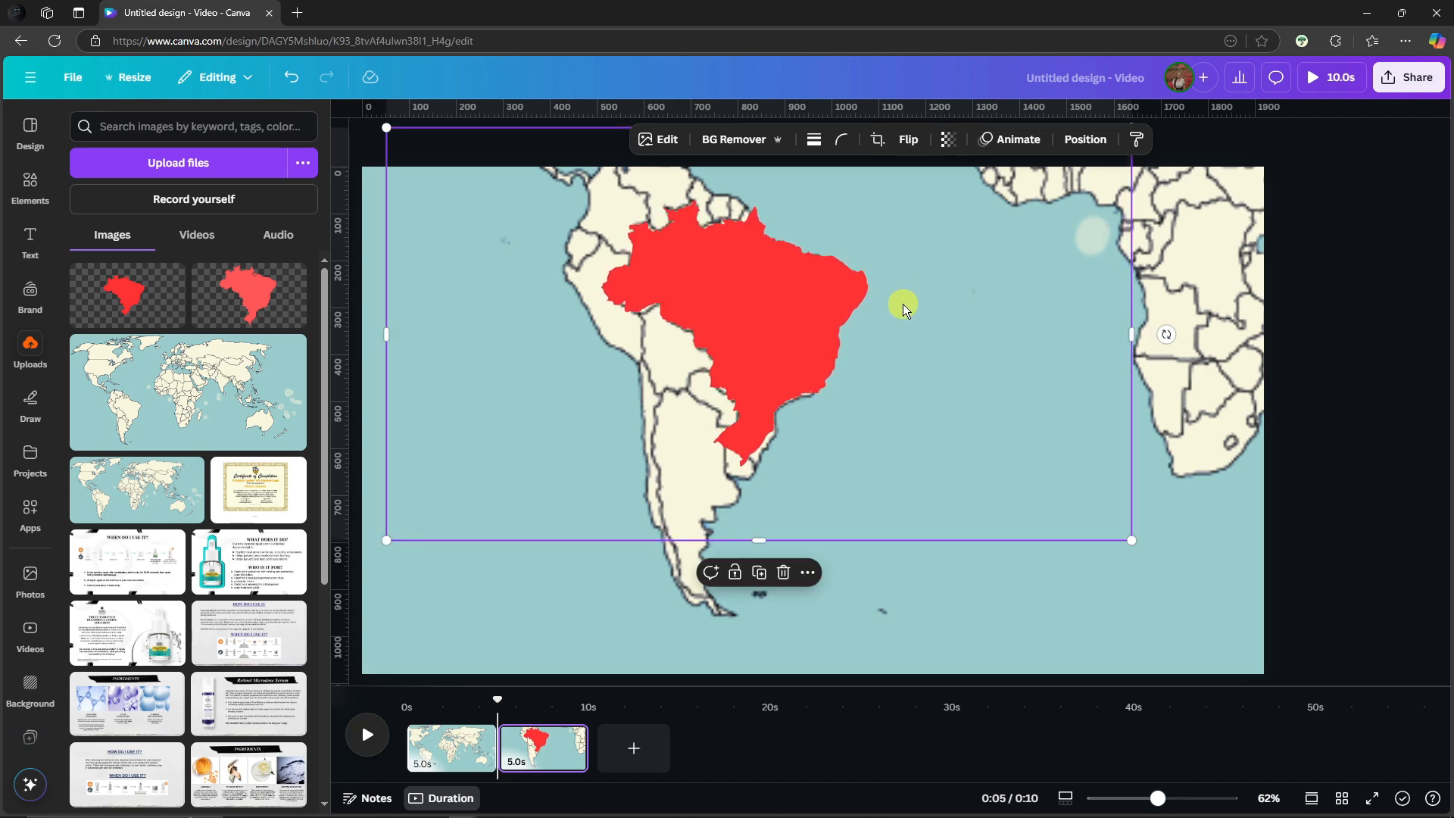
pyautogui.click(818, 611)
pyautogui.click(742, 448)
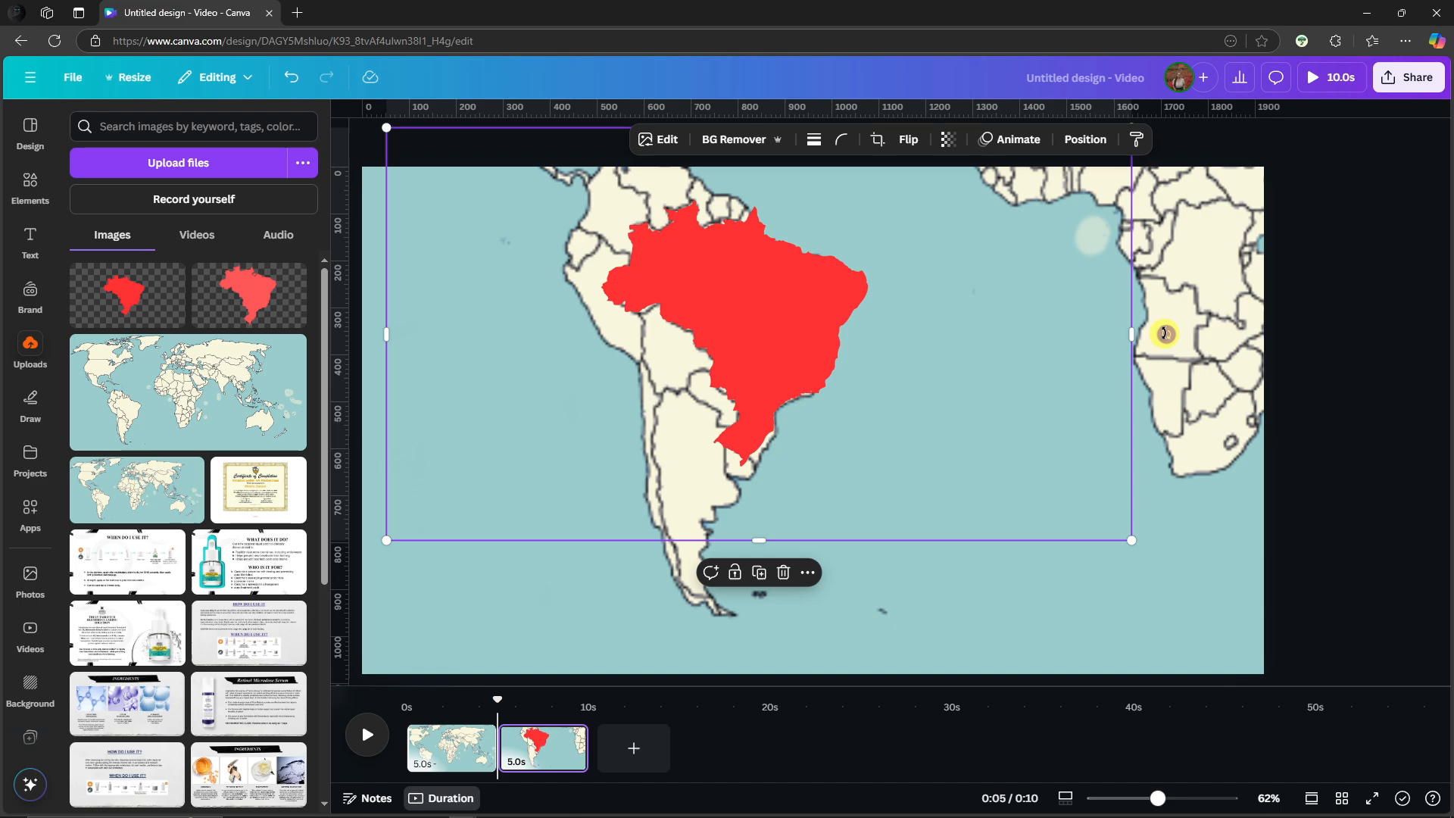
# - Rotate the red Brazil image slightly counterclockwise, then enlarge and shift it to fit over the country
pyautogui.moveTo(1165, 333); pyautogui.dragTo(1168, 315)
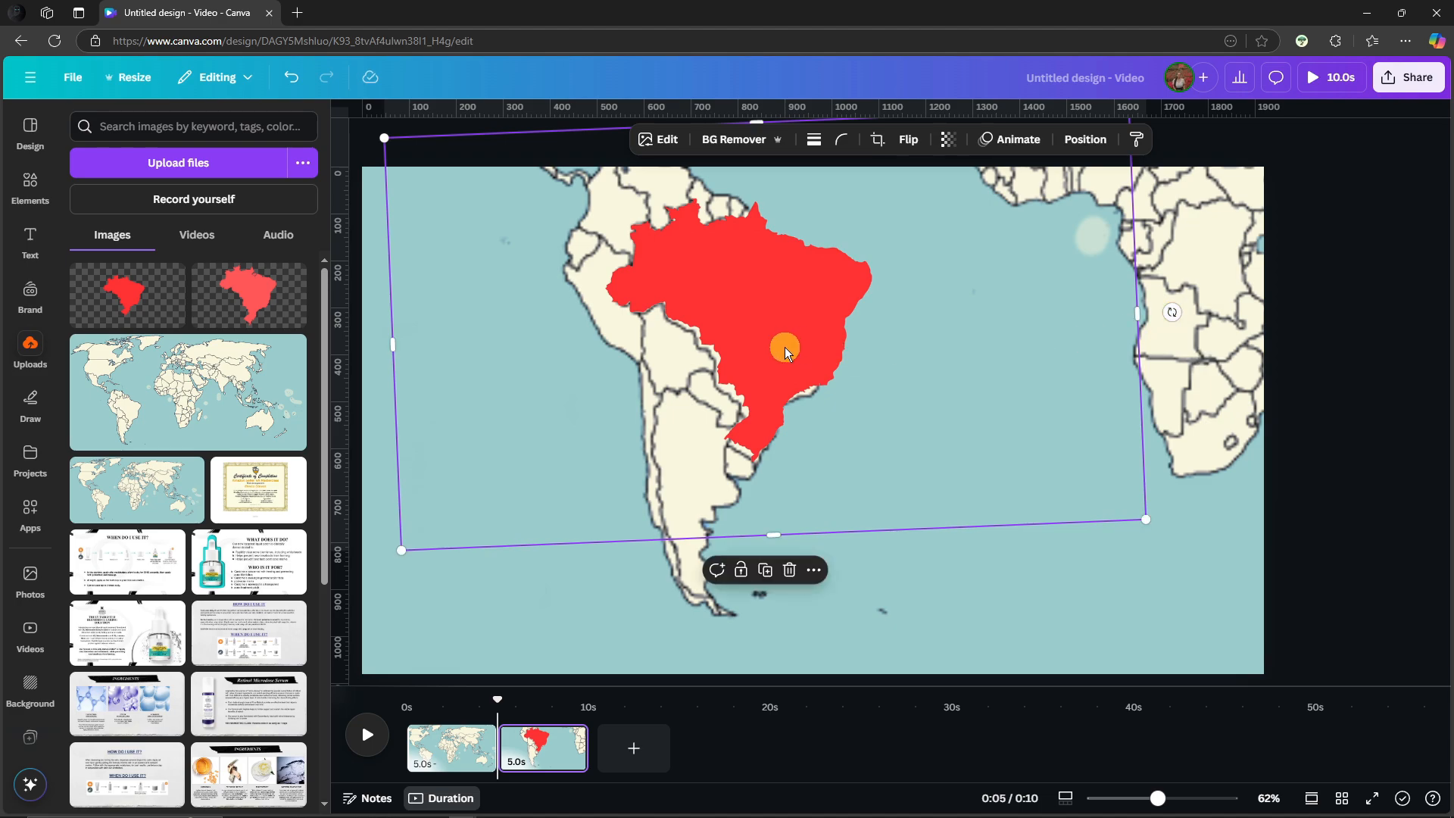
pyautogui.moveTo(782, 347); pyautogui.dragTo(784, 345)
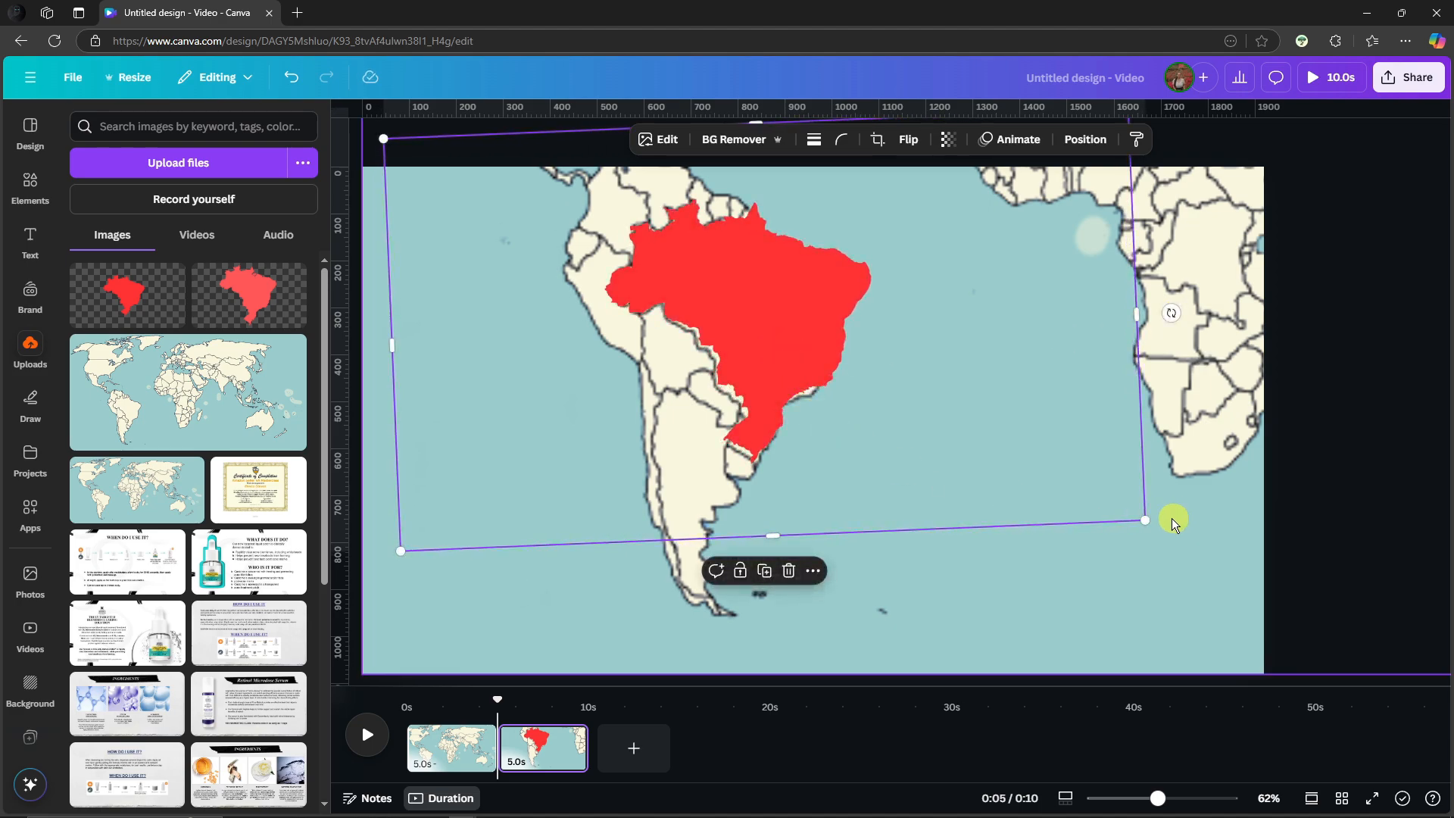
pyautogui.moveTo(1147, 518); pyautogui.dragTo(1170, 531)
pyautogui.moveTo(779, 334); pyautogui.dragTo(769, 345)
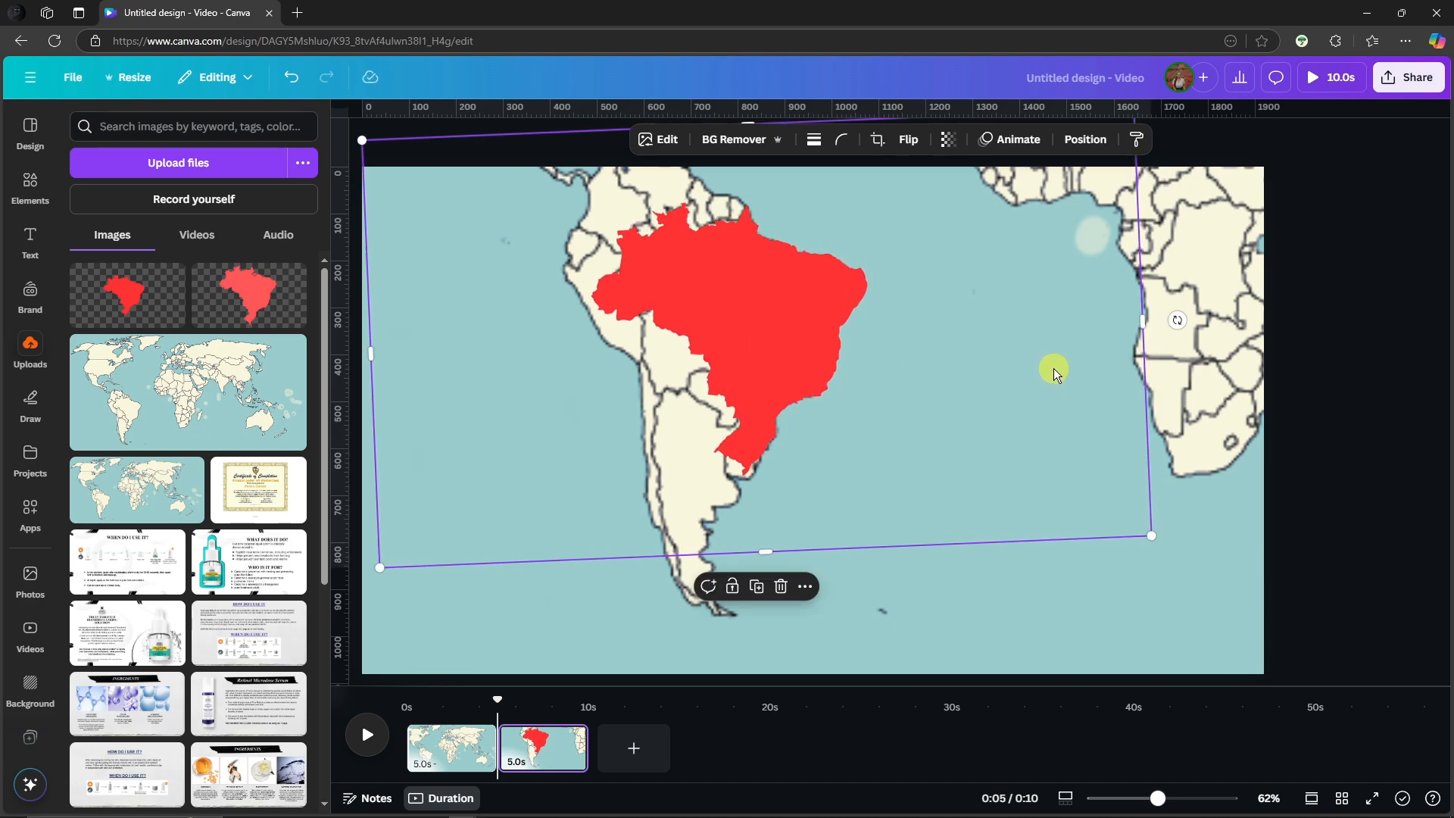
pyautogui.click(1354, 271)
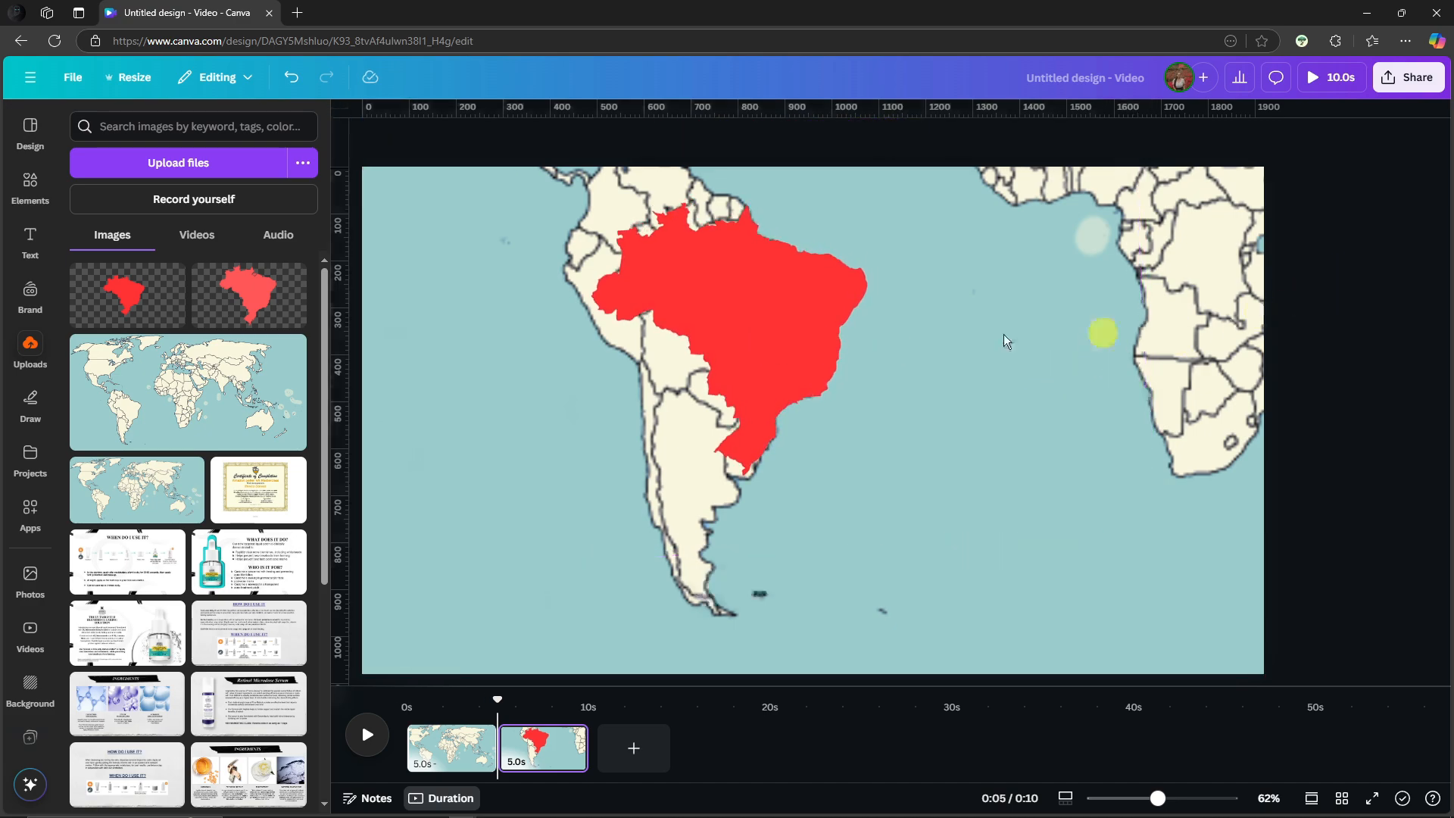
# - Apply the Ink animation to the red Brazil image, playing on enter with the Seep style
pyautogui.click(751, 327)
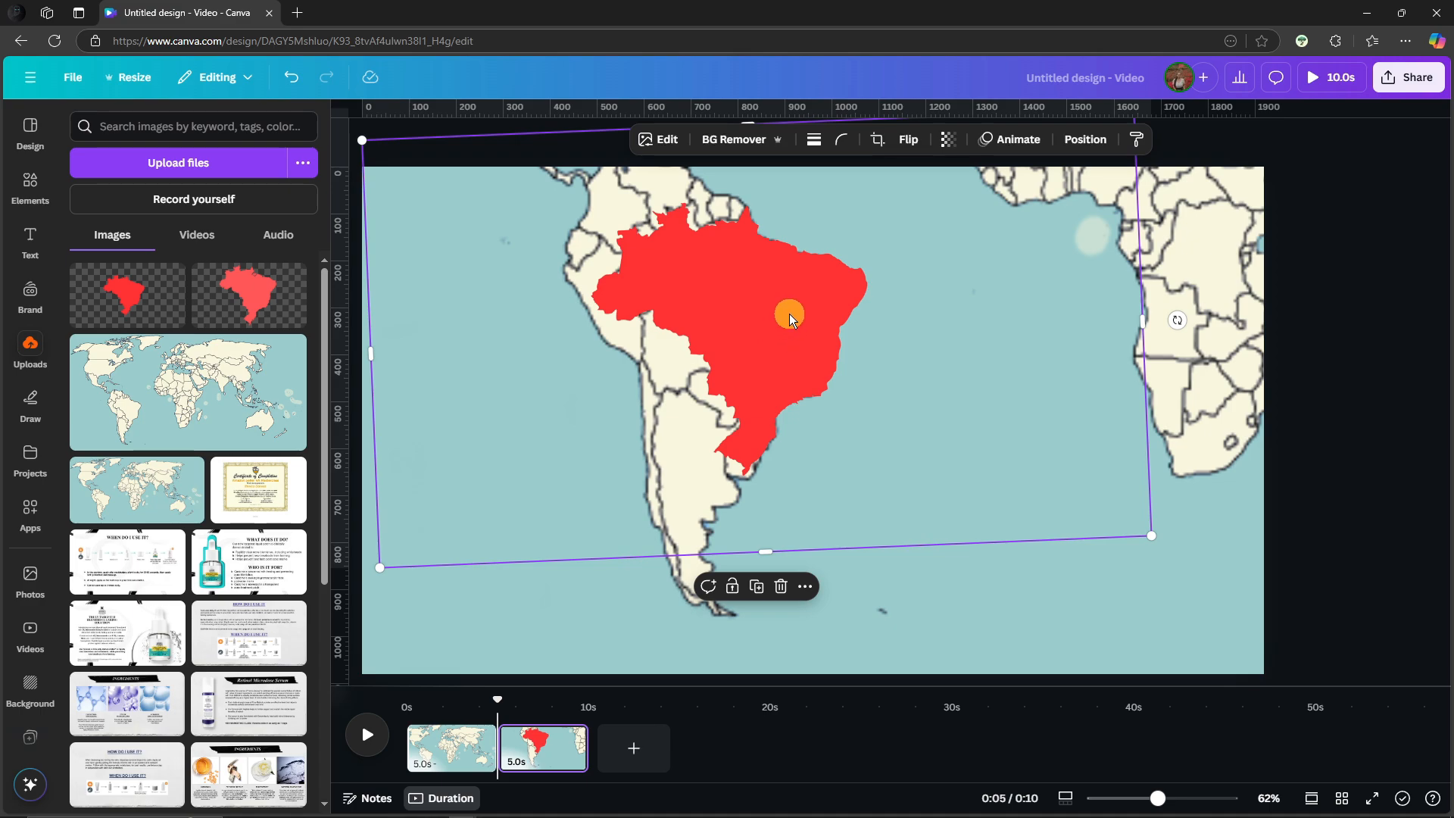
pyautogui.click(1019, 141)
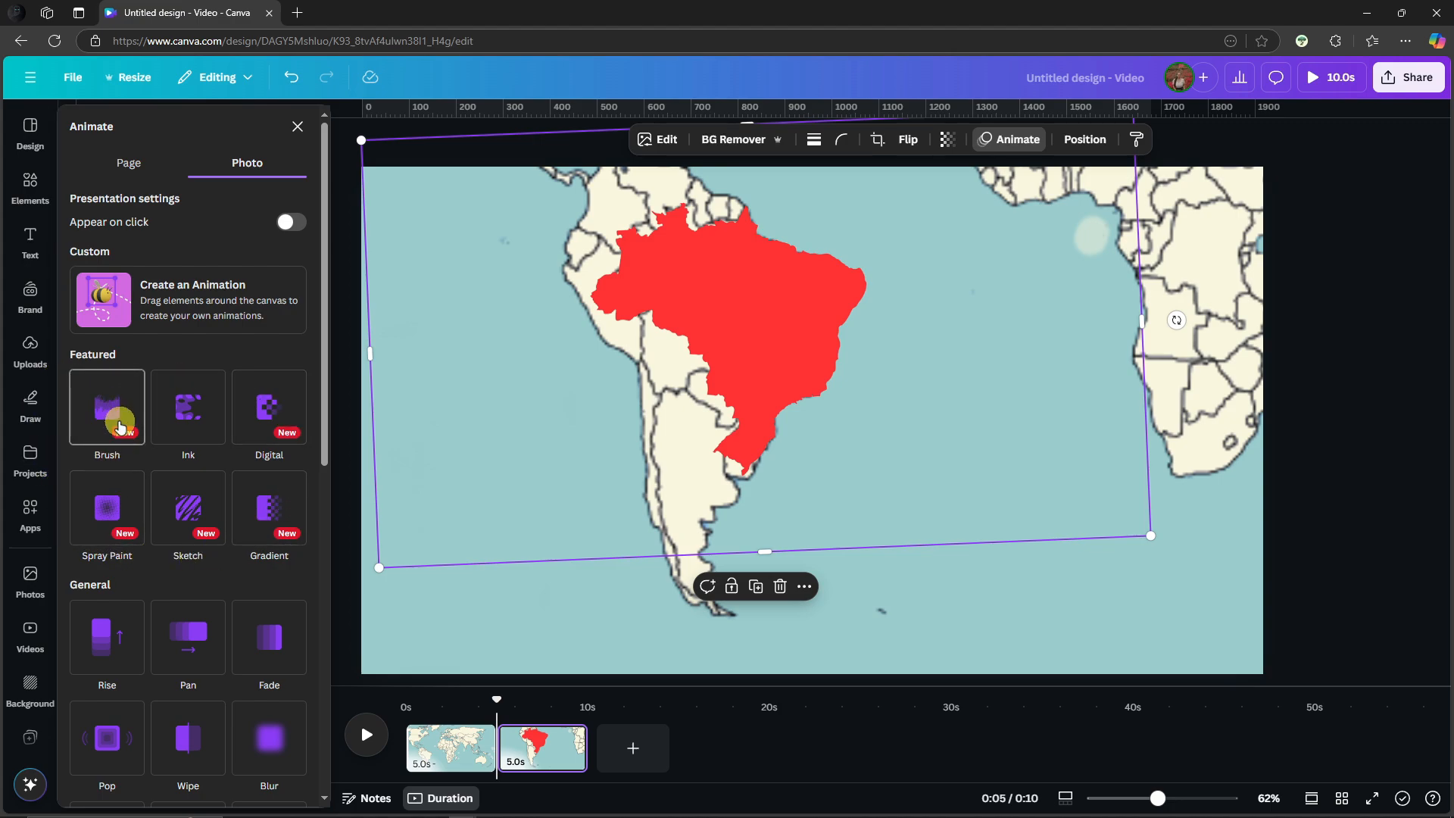
pyautogui.click(277, 403)
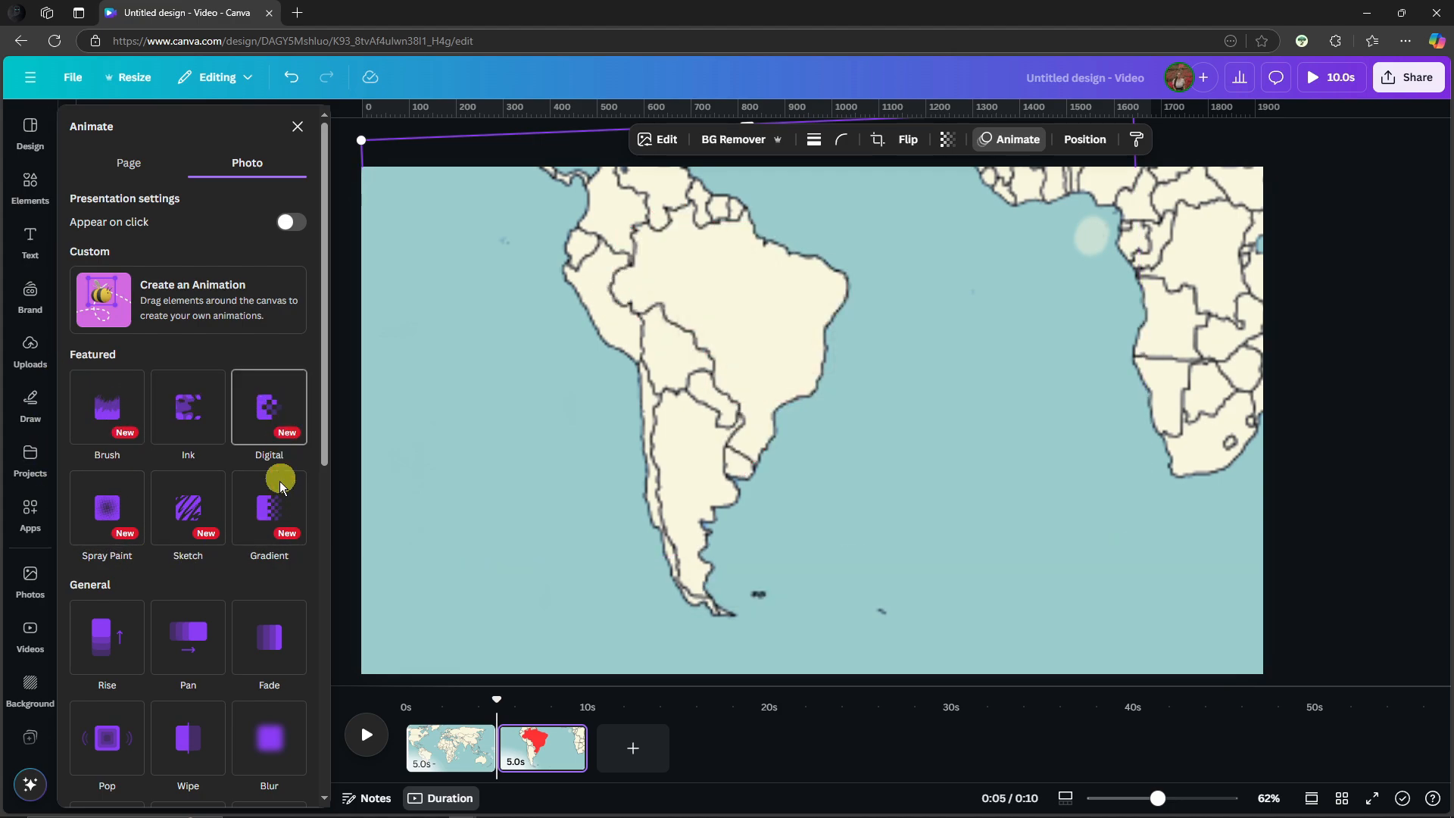
pyautogui.click(167, 517)
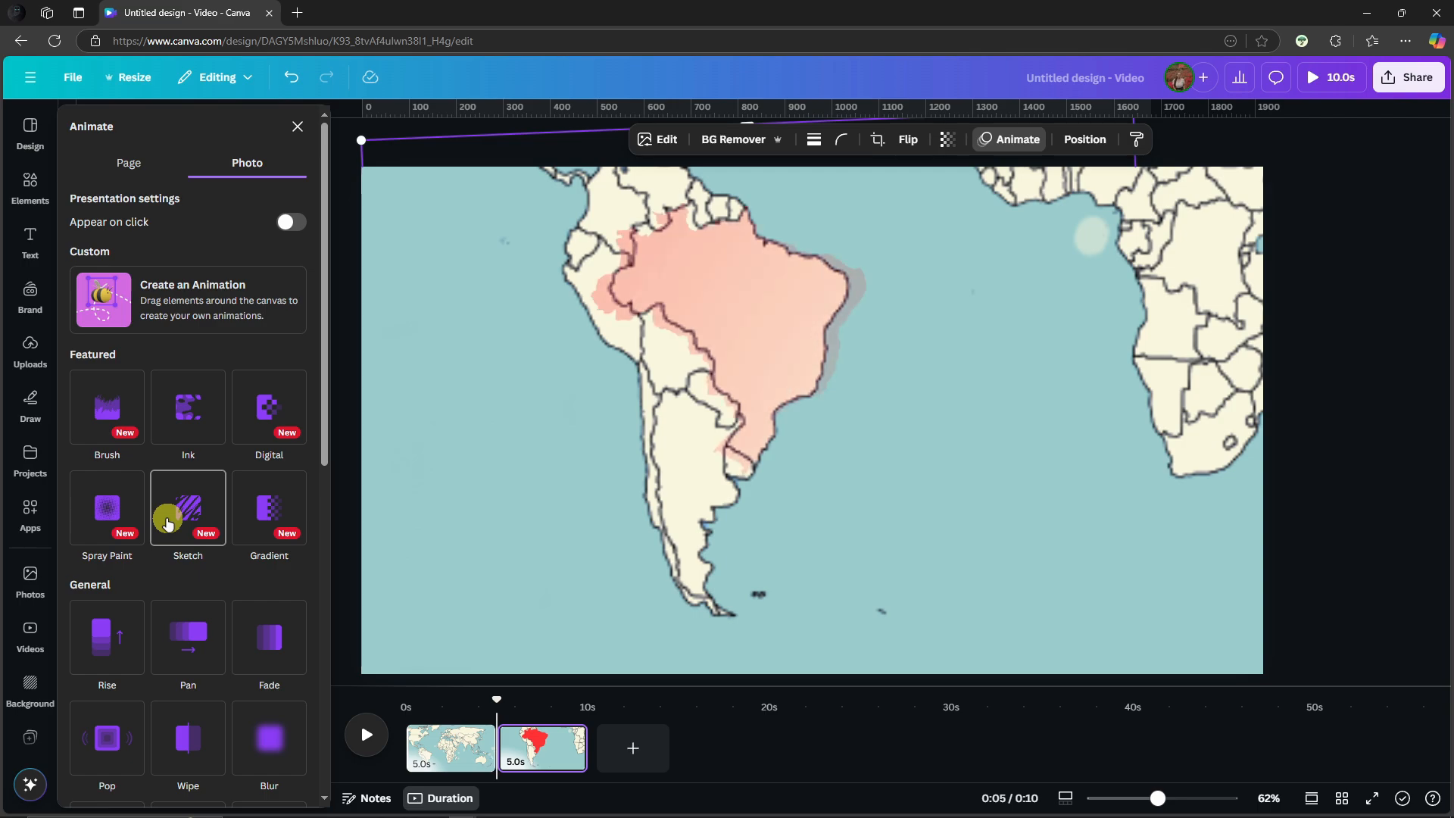
pyautogui.click(105, 508)
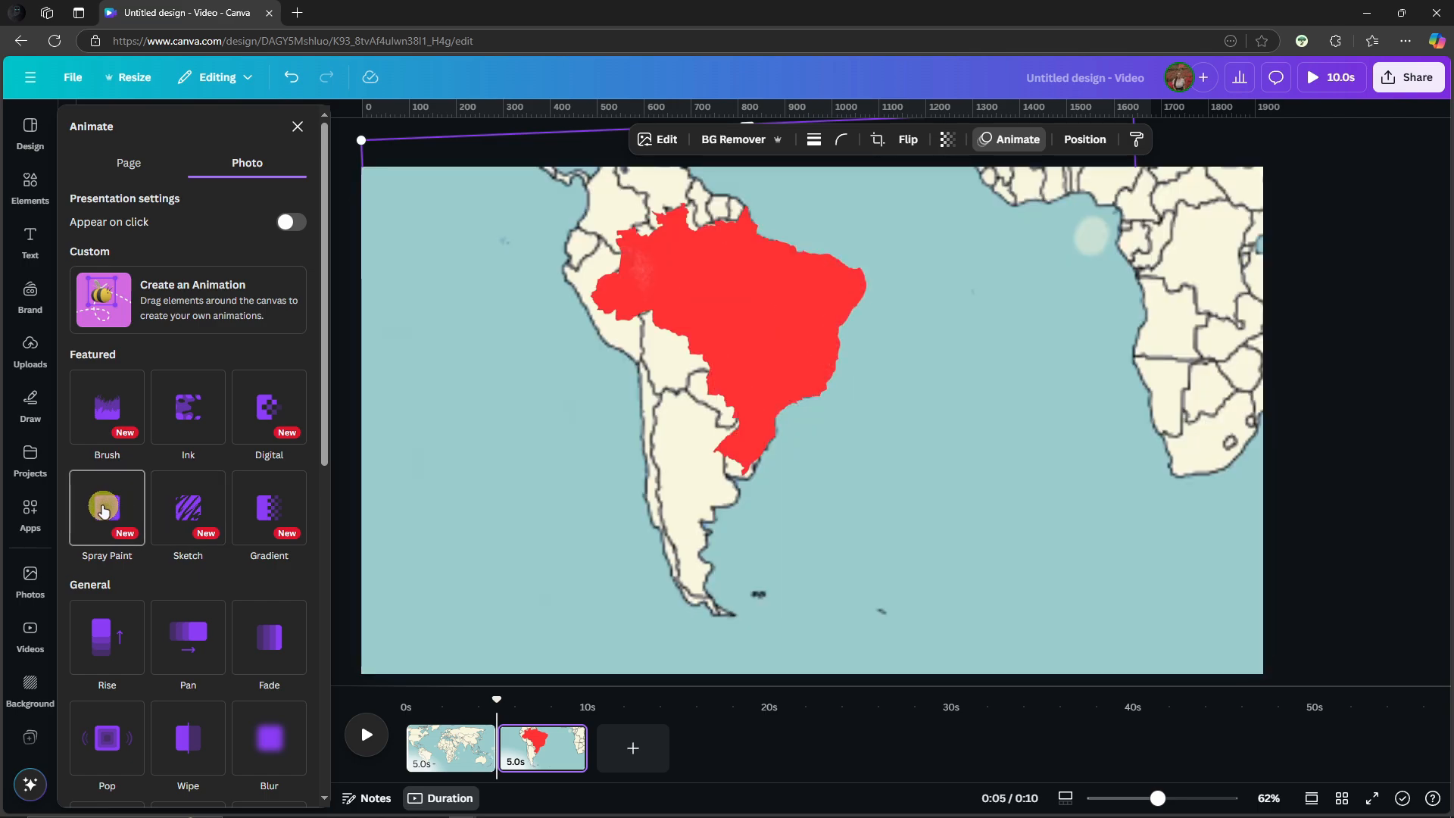
pyautogui.click(125, 408)
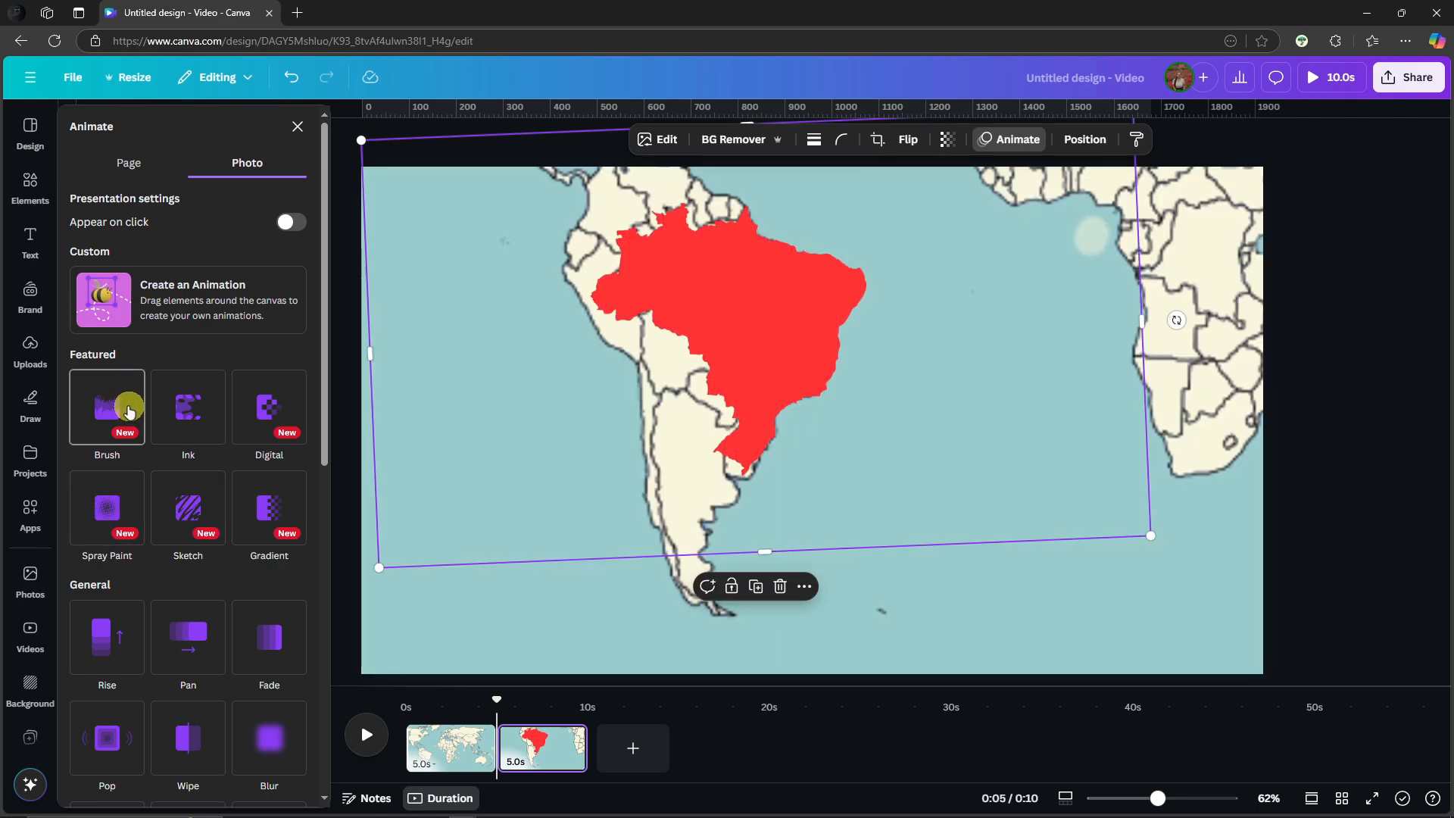
pyautogui.click(189, 409)
pyautogui.click(193, 413)
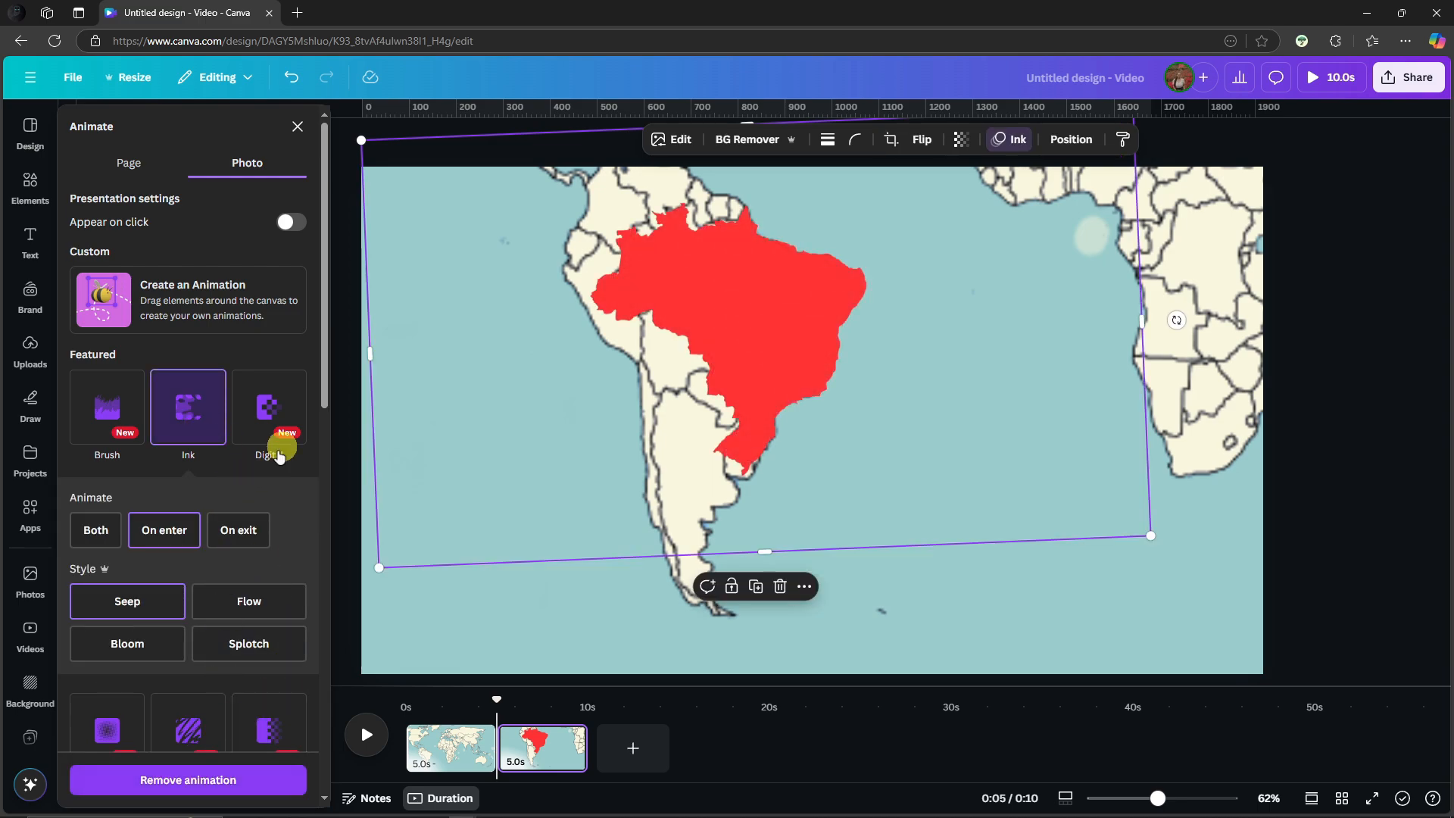
# - Add a heading to page 2 with the text "BRAZIL"
pyautogui.click(30, 349)
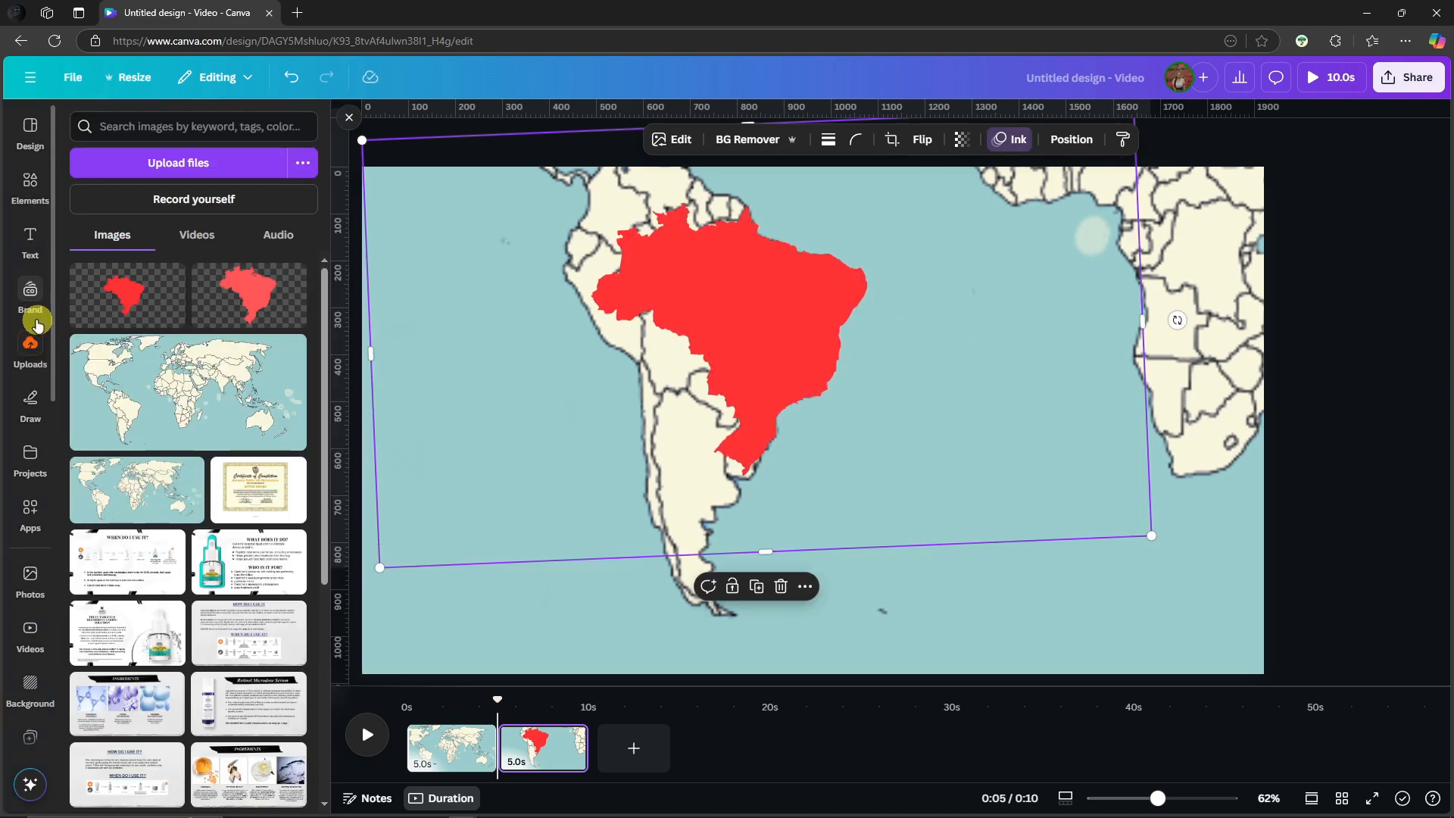
pyautogui.click(29, 254)
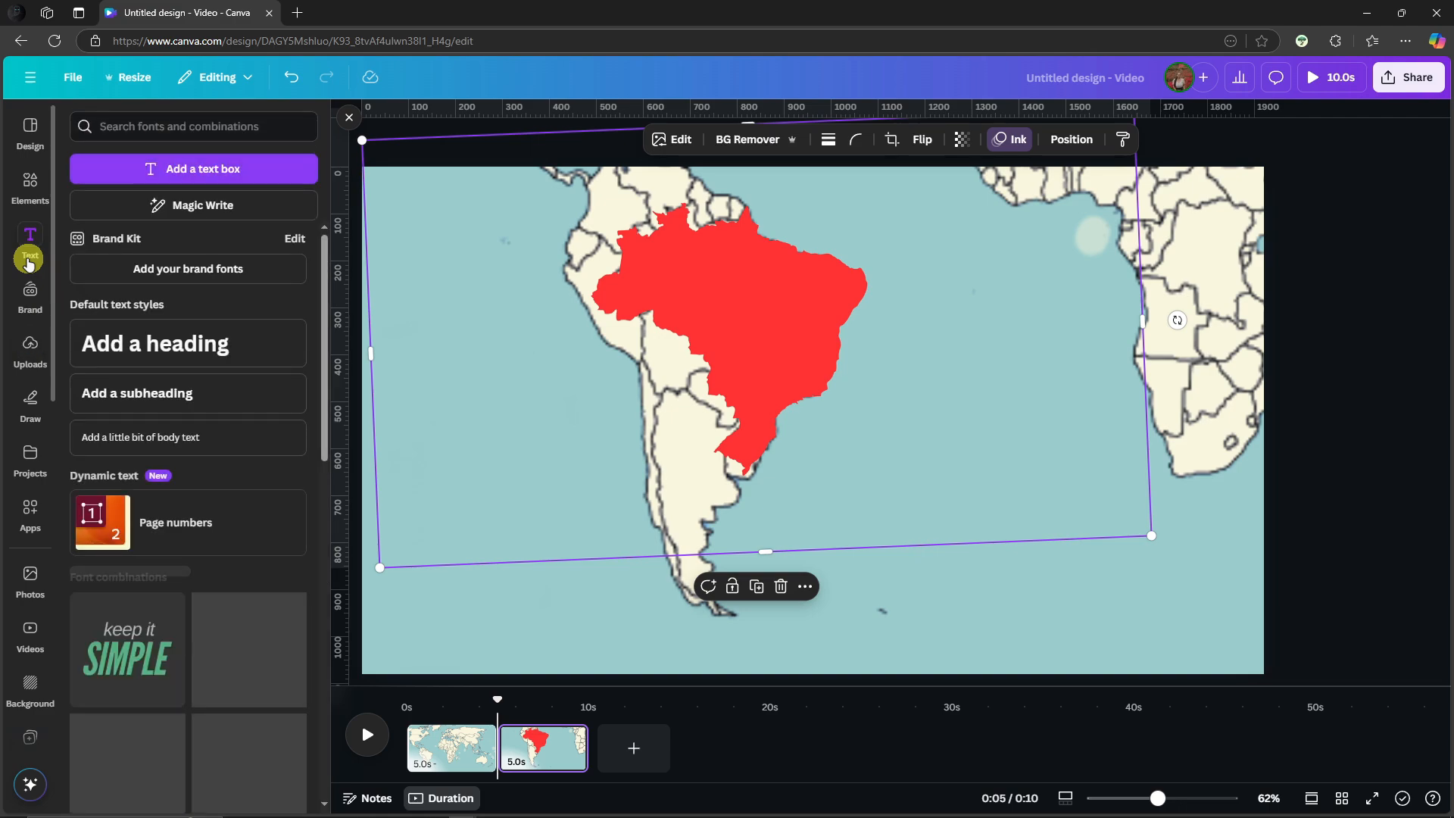
pyautogui.click(222, 350)
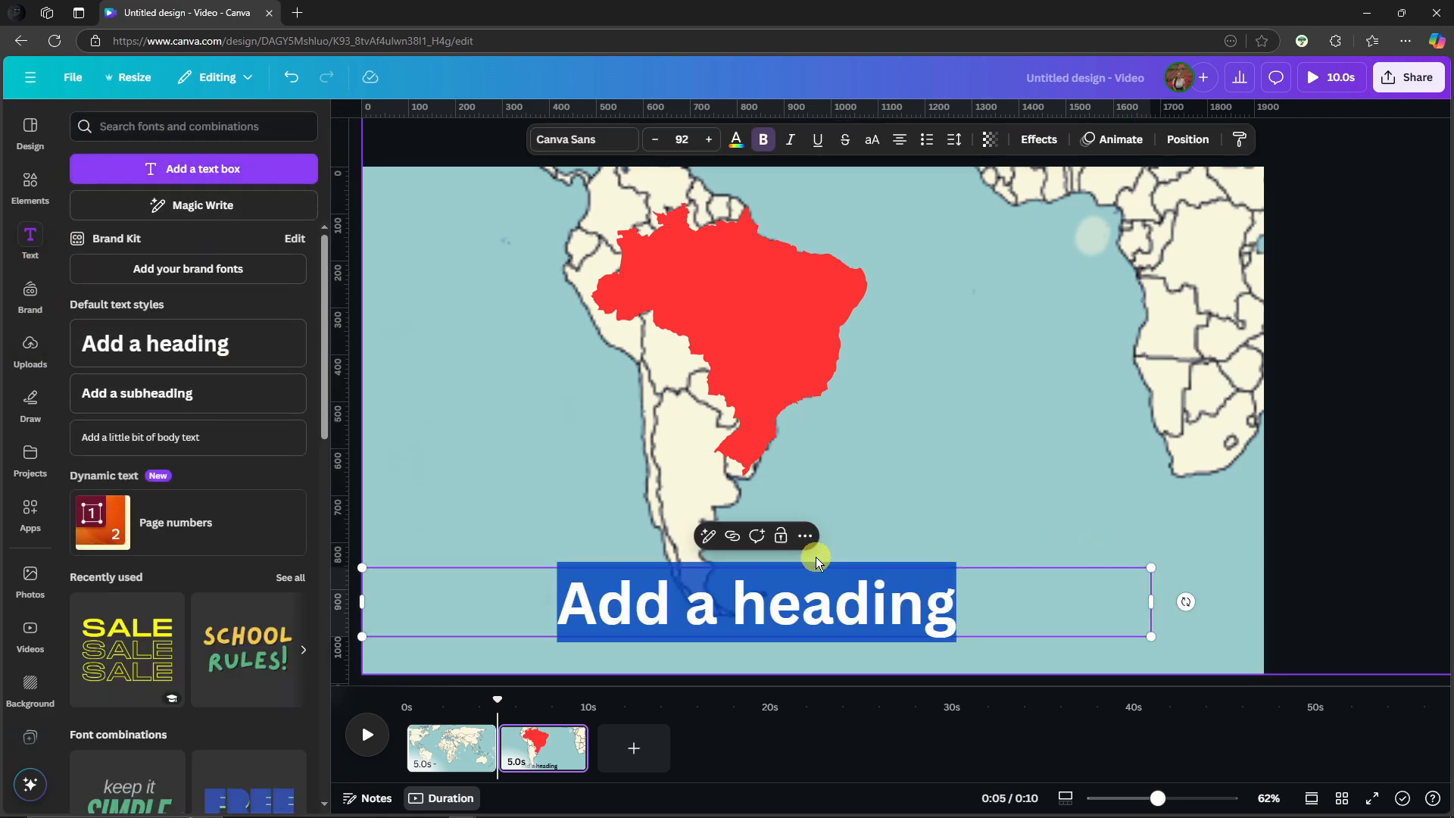
pyautogui.write('BRAZIL')
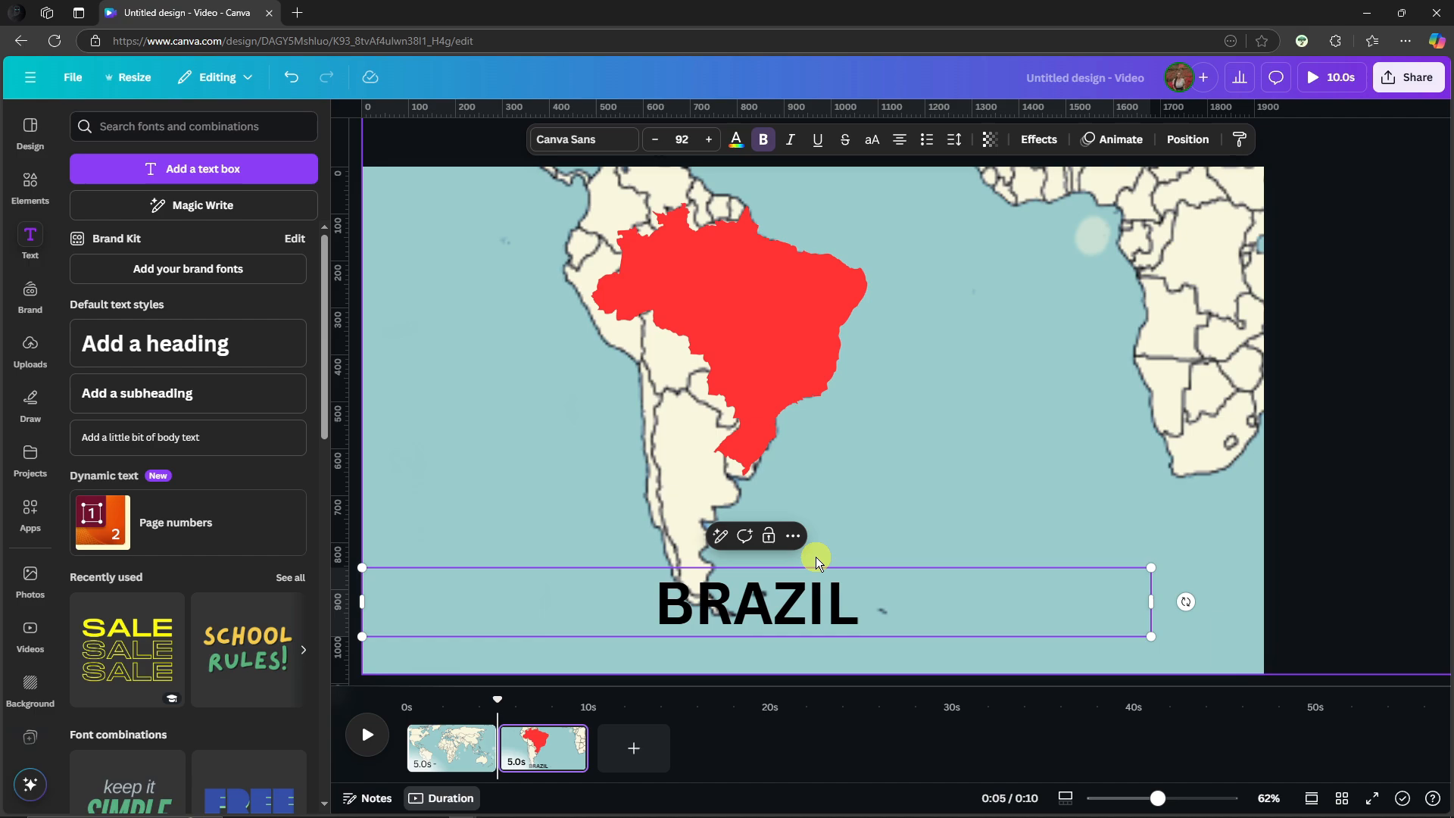
pyautogui.hotkey('ctrl', 'a')
pyautogui.click(1347, 525)
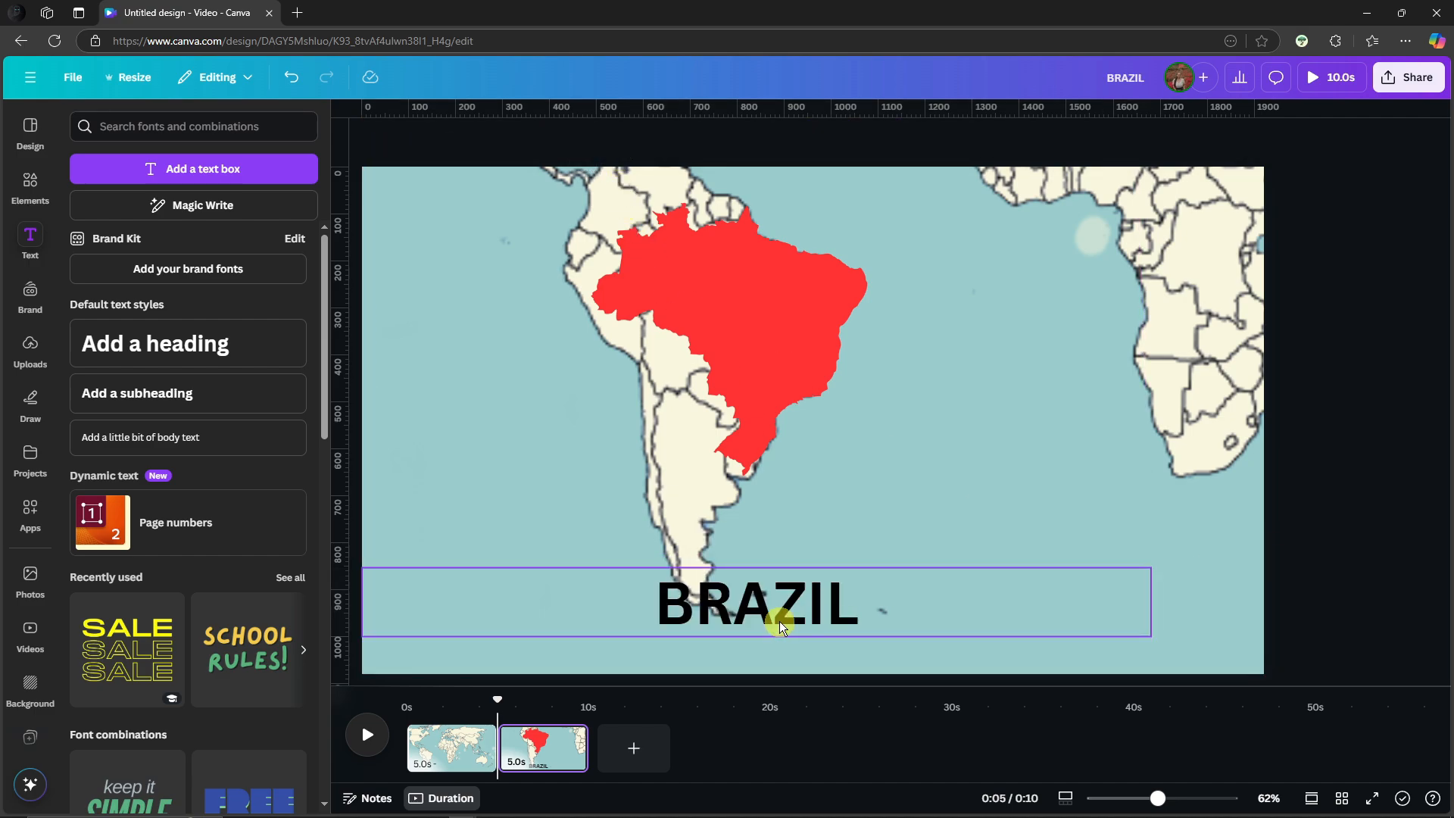
# - Move the BRAZIL heading onto the red Brazil shape and shrink it to about size 59.4
pyautogui.moveTo(779, 620); pyautogui.dragTo(787, 349)
pyautogui.moveTo(1160, 371); pyautogui.dragTo(882, 348)
pyautogui.moveTo(632, 327); pyautogui.dragTo(753, 313)
# - Change the BRAZIL heading's font to League Spartan
pyautogui.click(610, 141)
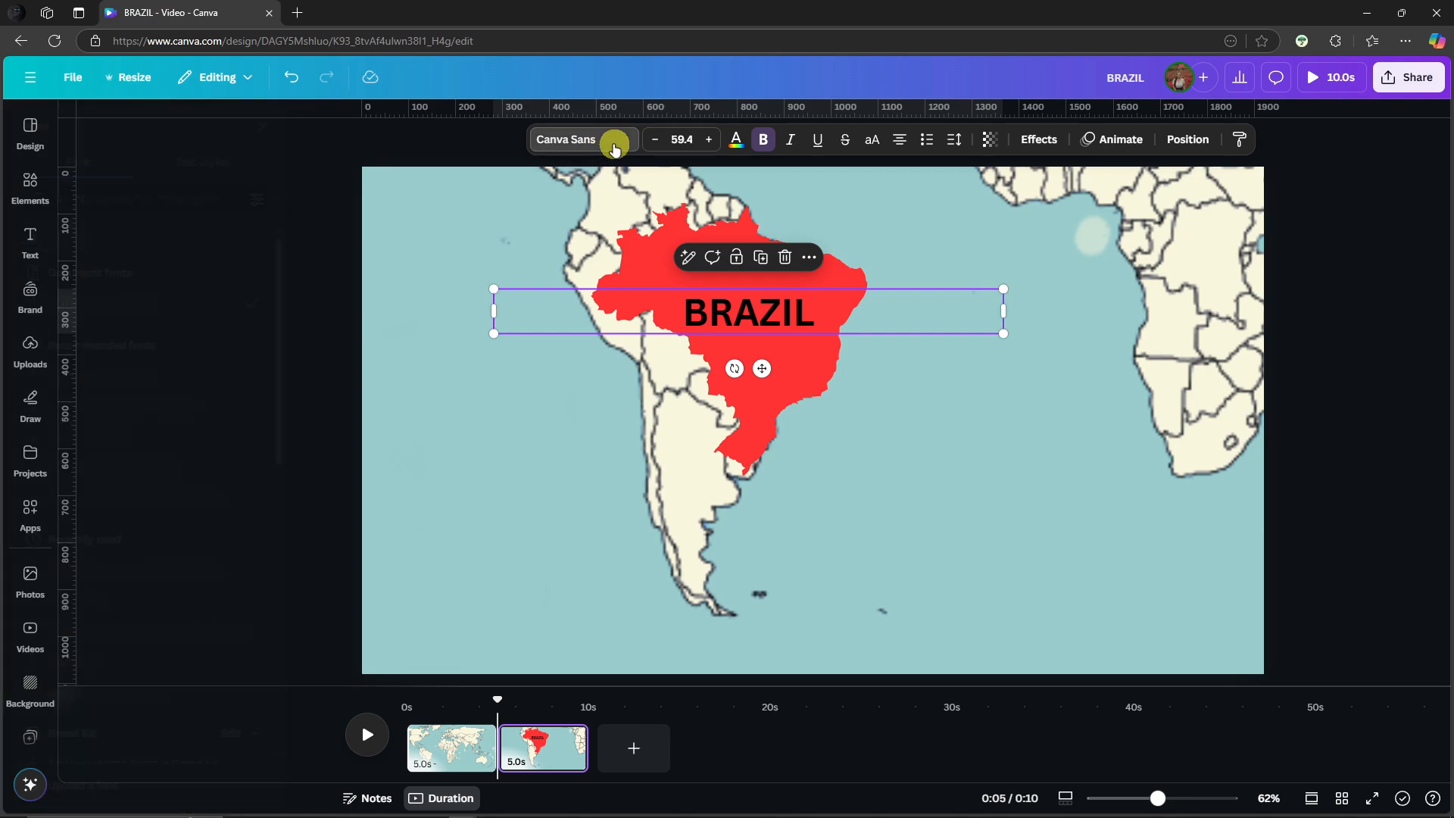
pyautogui.scroll(-3, 187, 463)
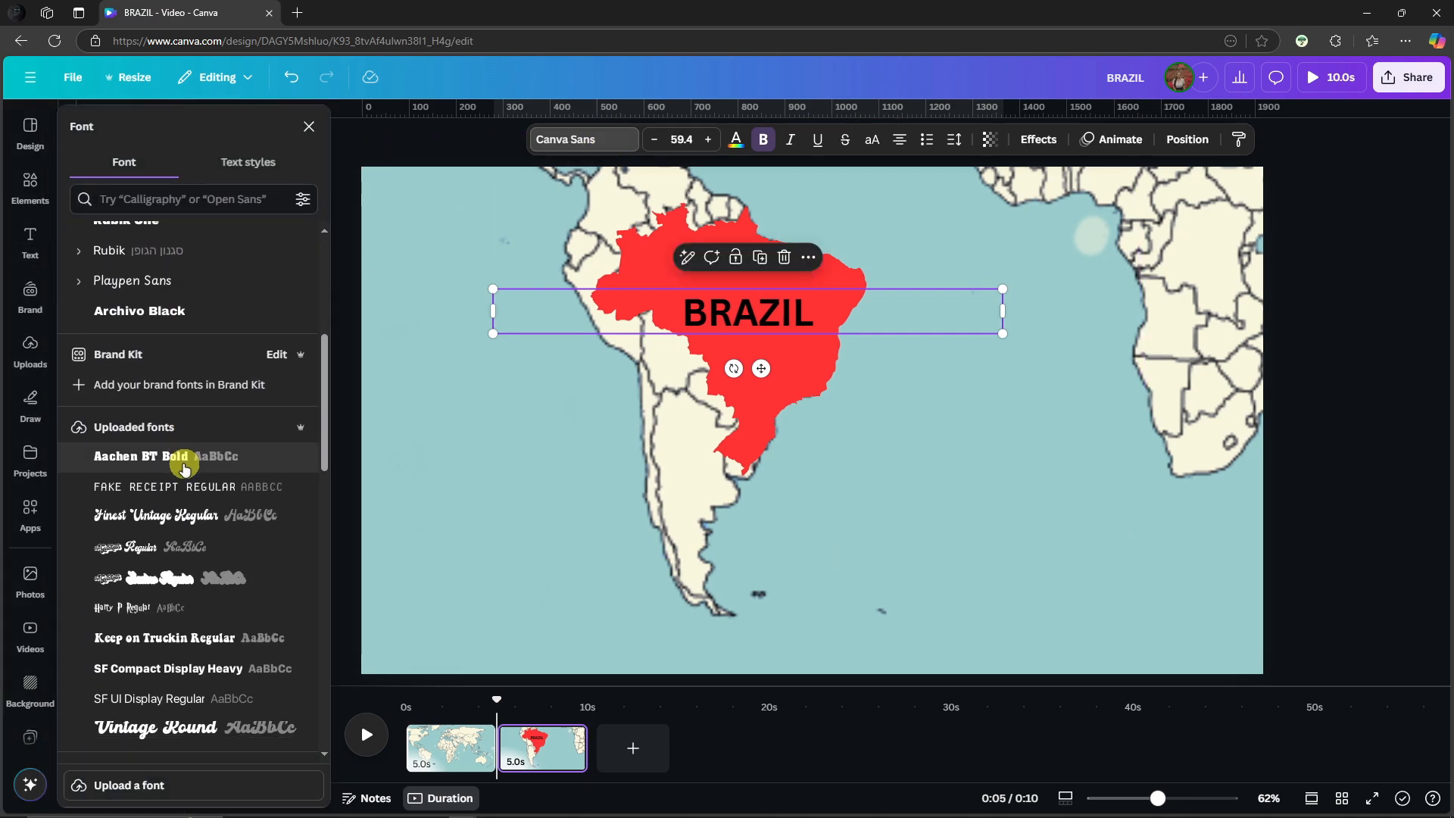
pyautogui.click(182, 203)
pyautogui.write('leagu')
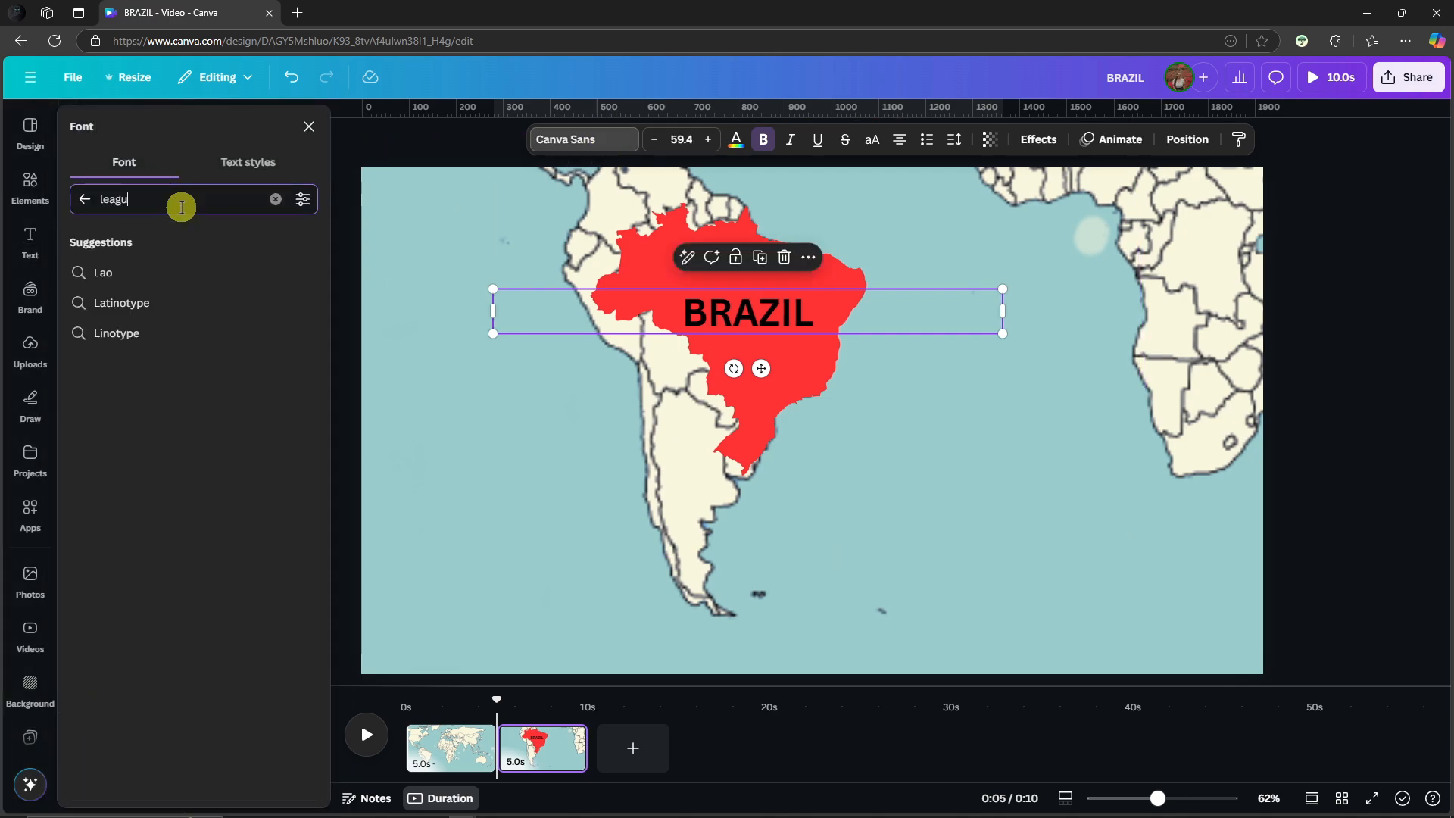
pyautogui.click(265, 303)
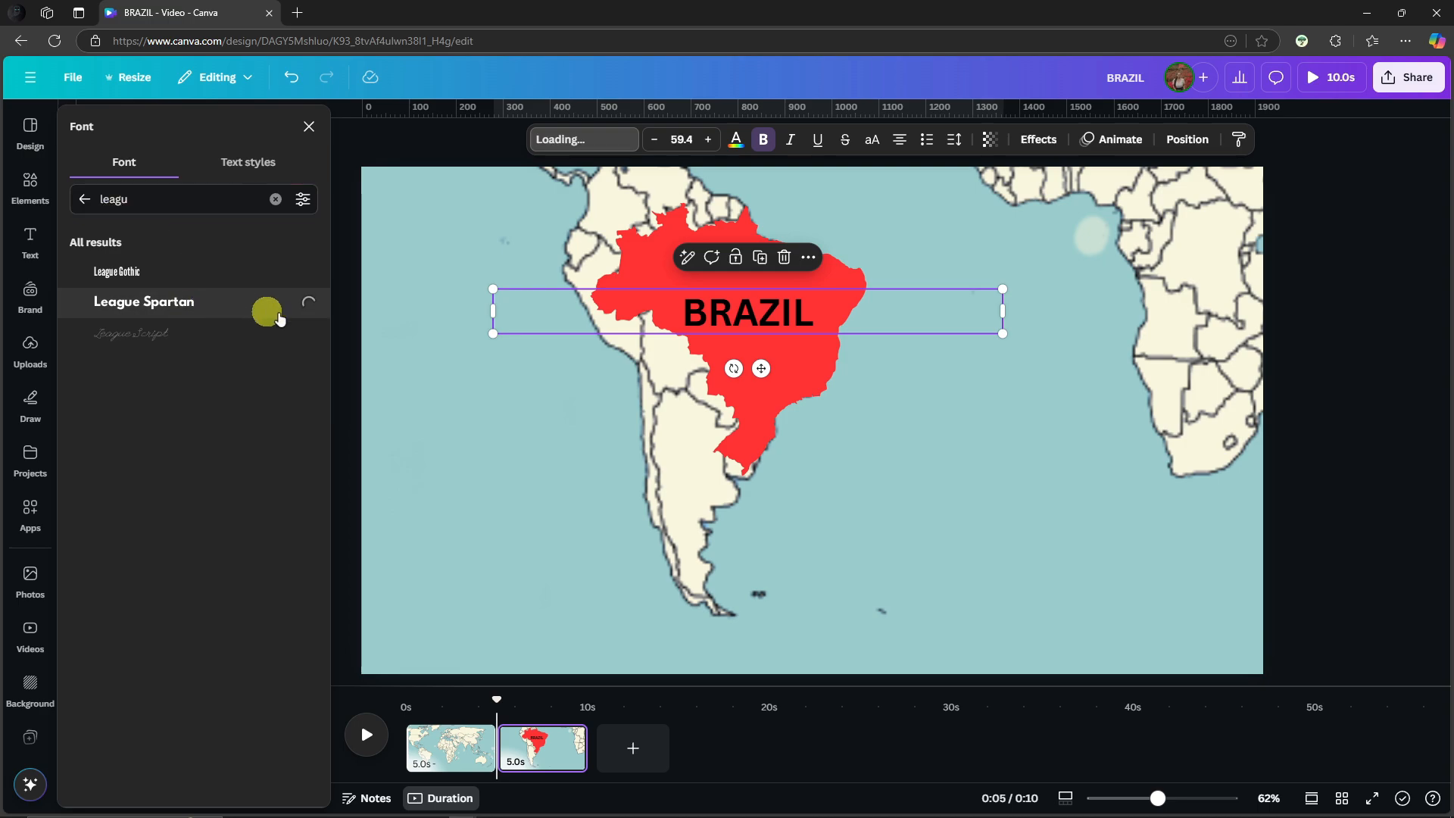
# - Set the BRAZIL heading's text color to white
pyautogui.click(750, 142)
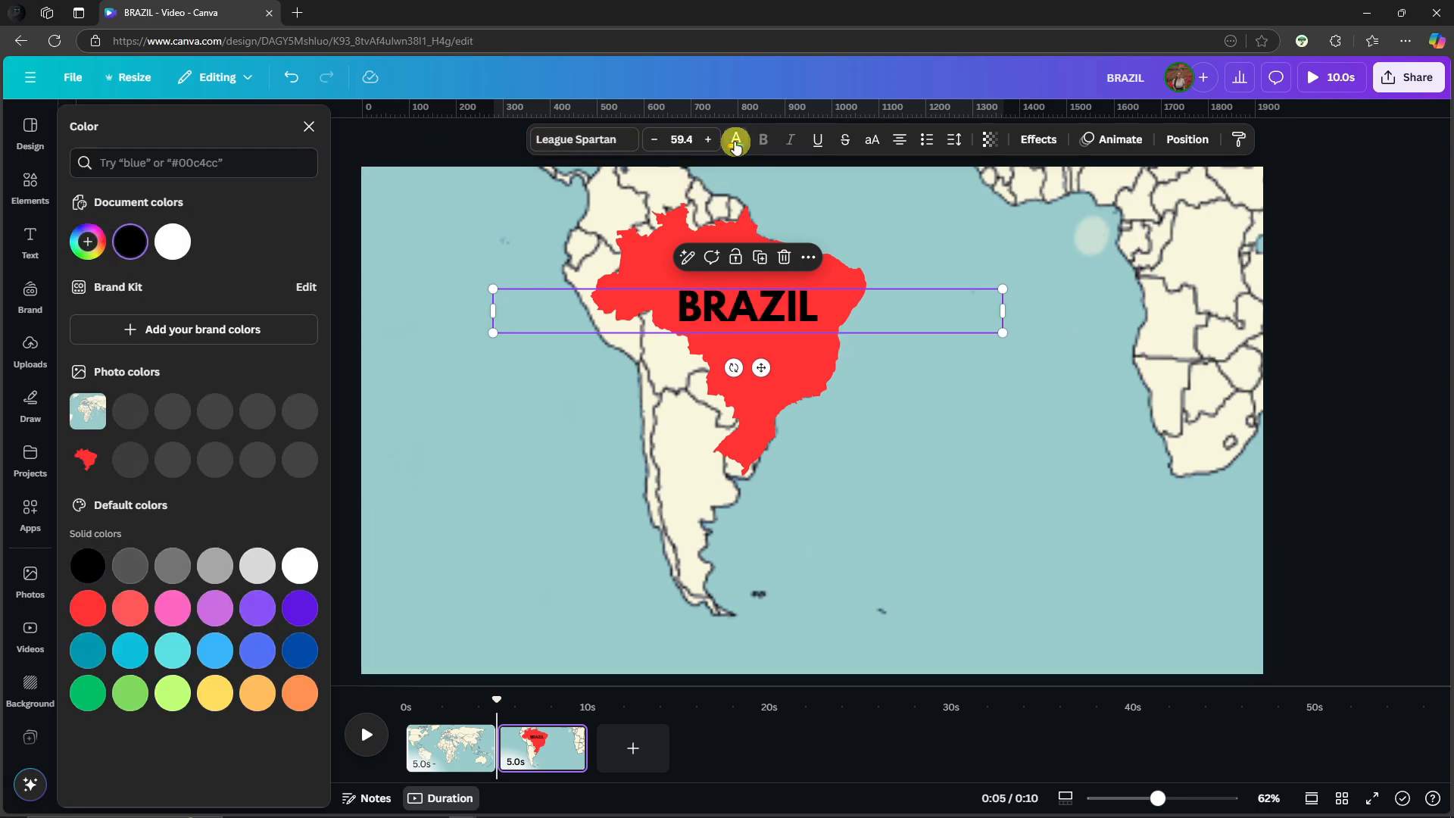
pyautogui.click(174, 242)
pyautogui.click(1348, 258)
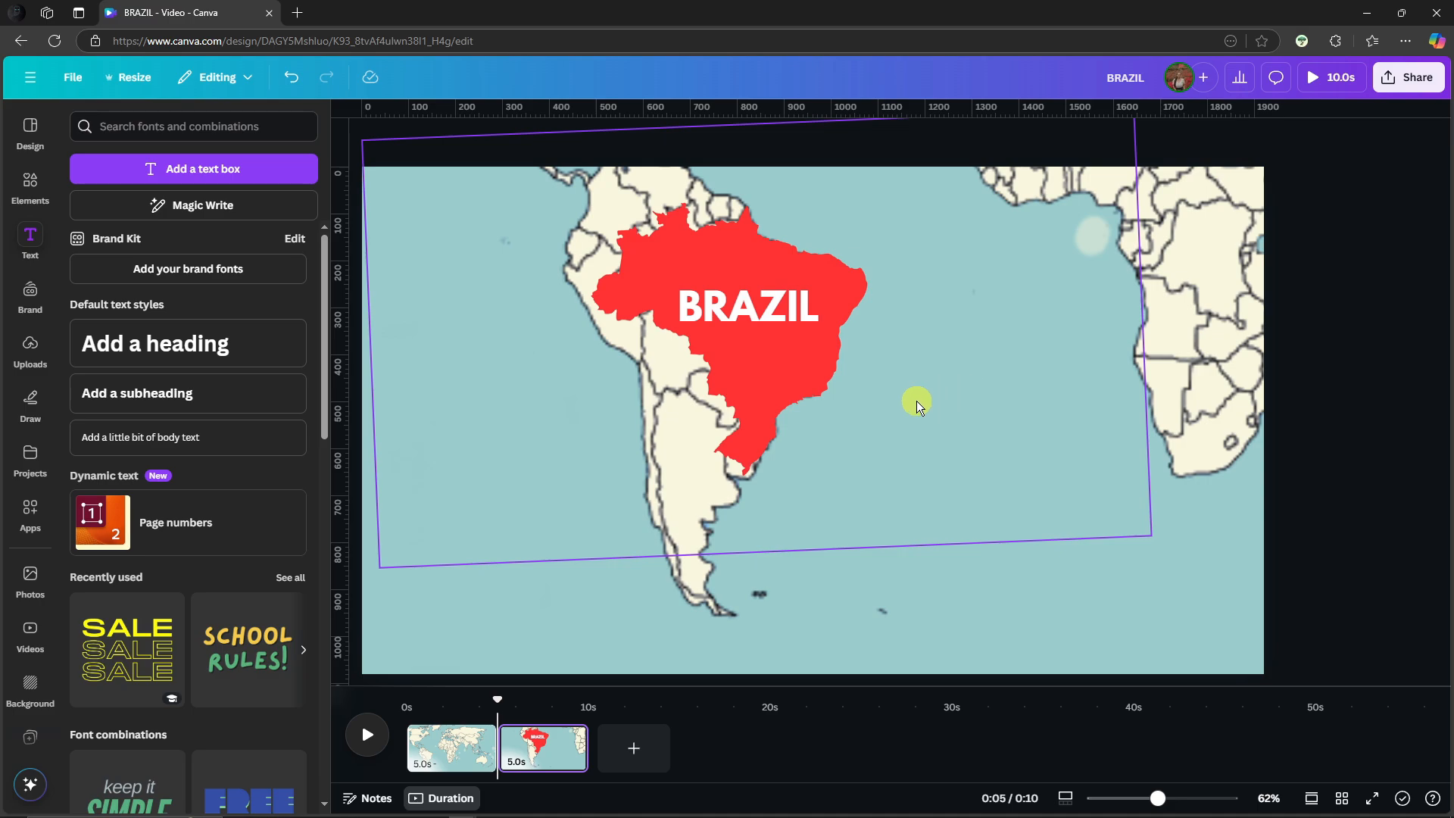
# - Apply the Blur animation to the BRAZIL heading, playing on enter for the whole element
pyautogui.click(733, 312)
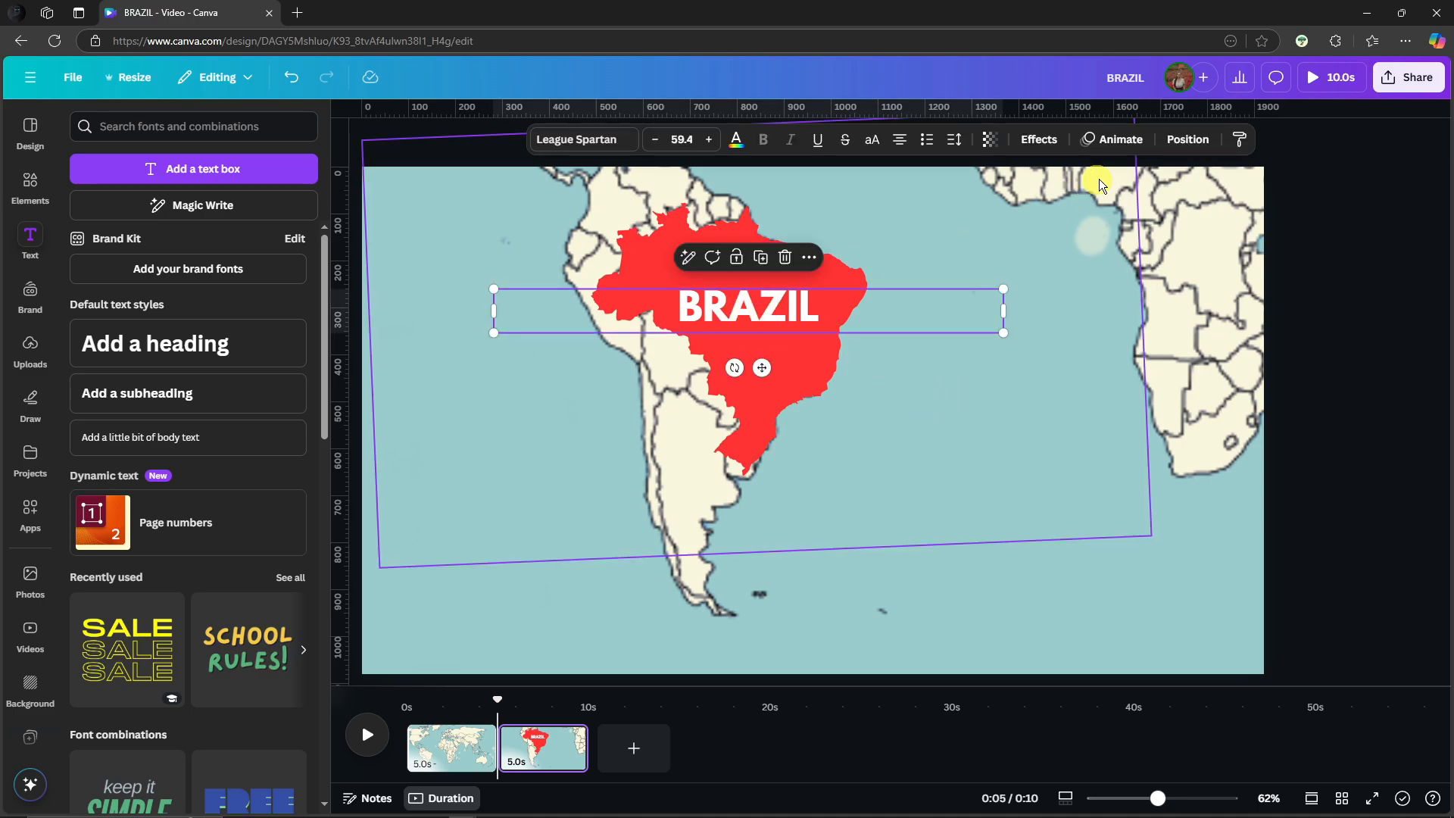
pyautogui.click(1115, 140)
pyautogui.scroll(-8, 234, 393)
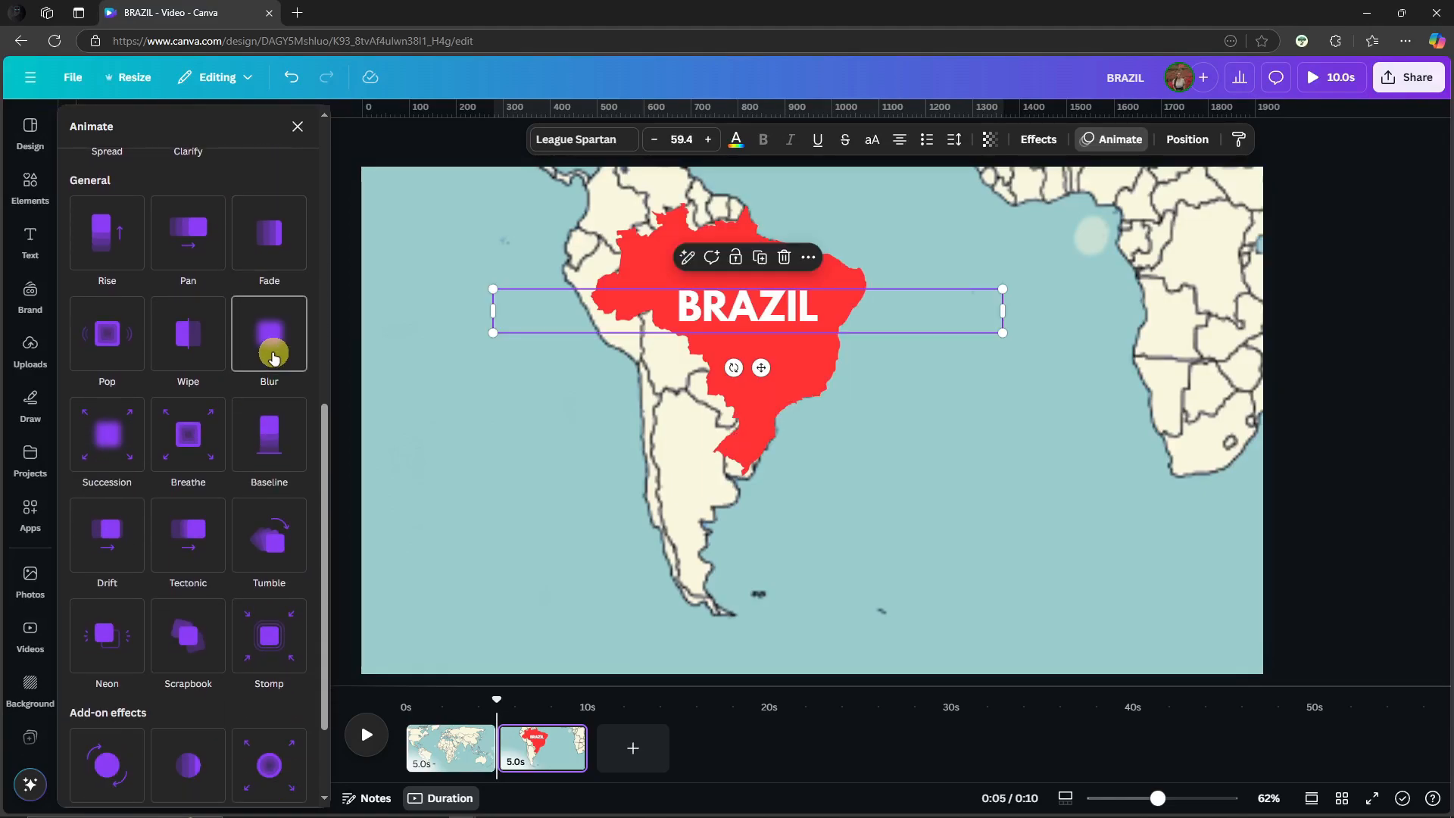
pyautogui.click(278, 347)
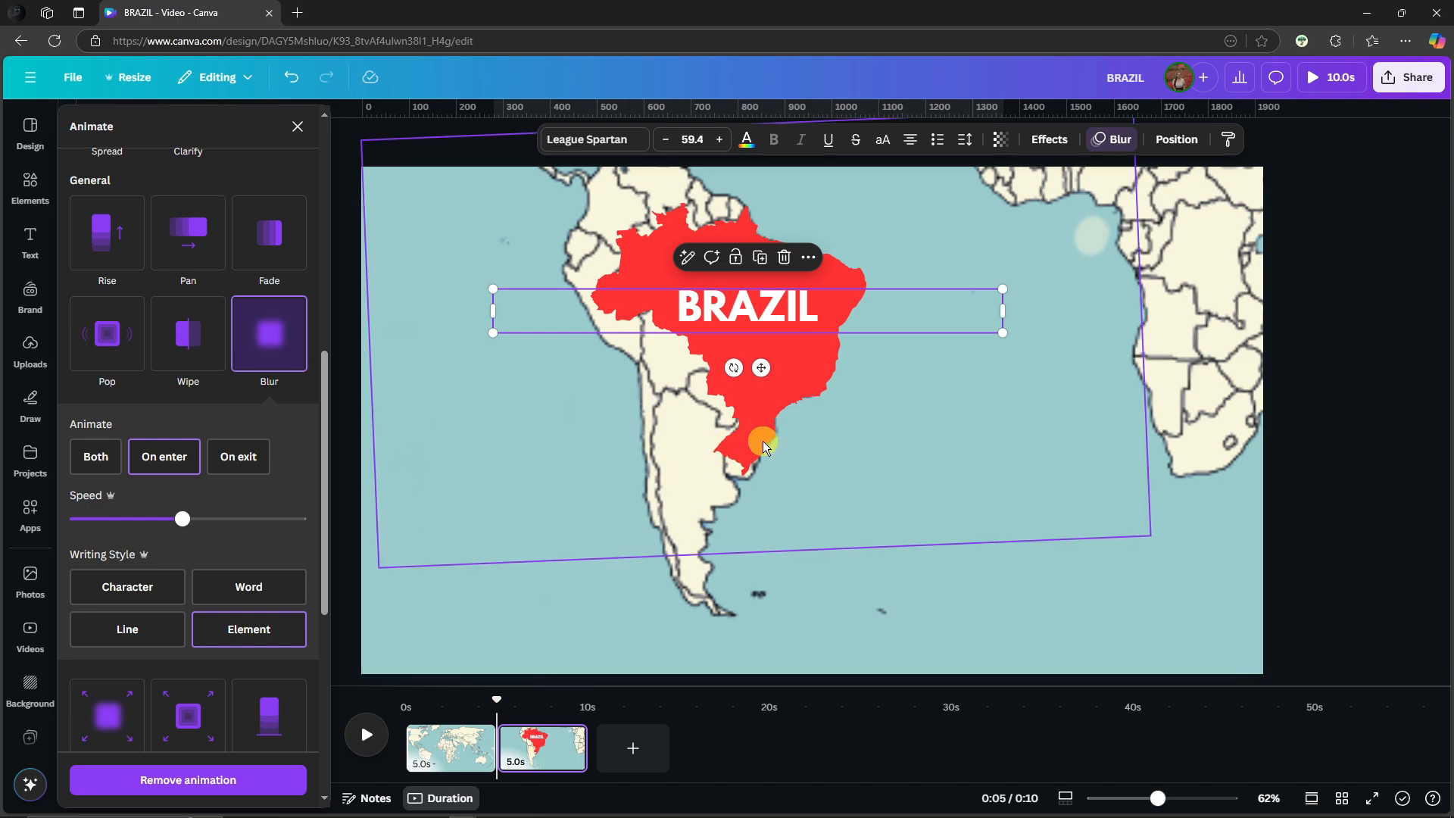
pyautogui.click(662, 253)
pyautogui.click(778, 314)
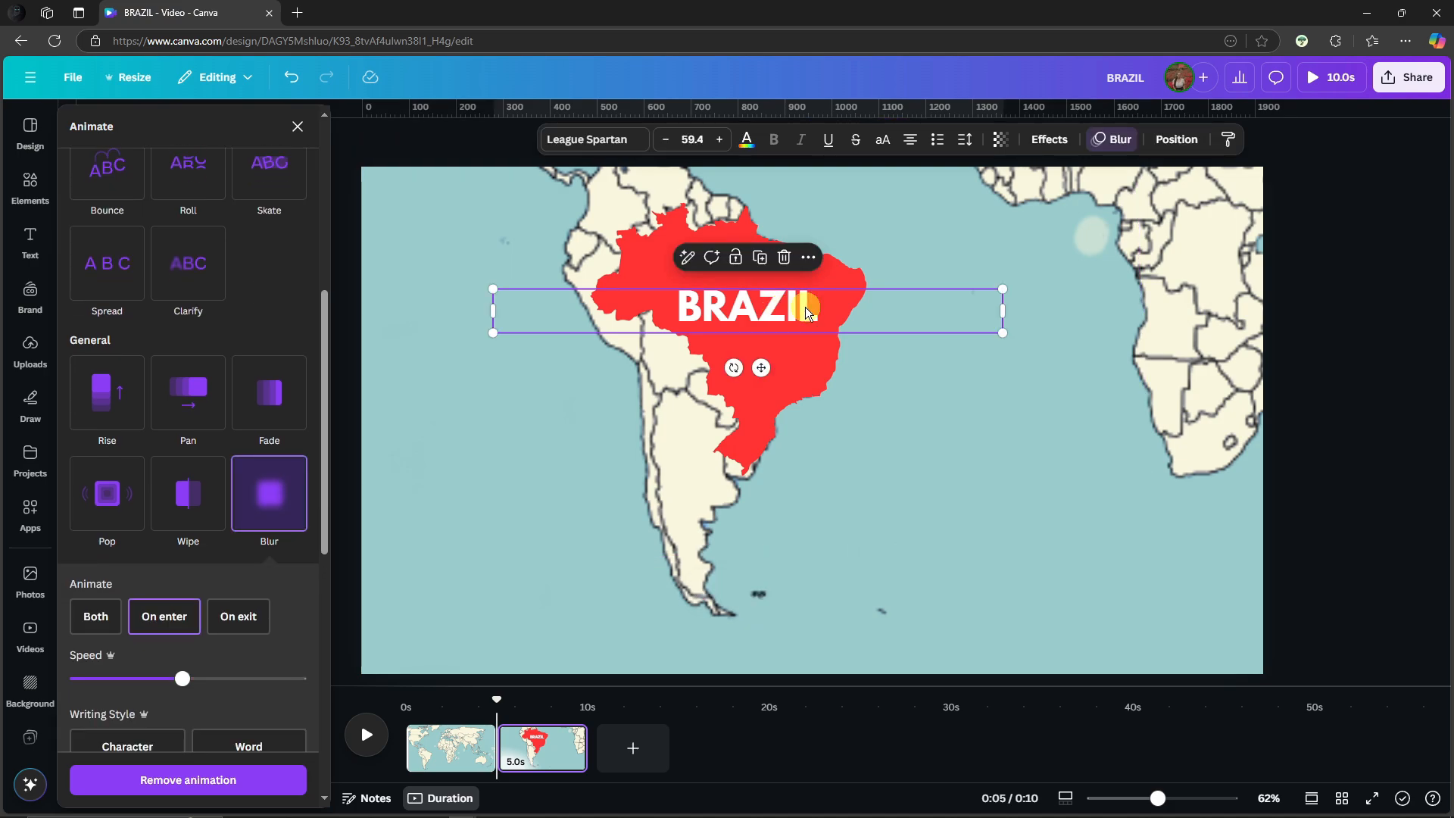
pyautogui.click(1353, 250)
# - Add a Match & Move transition between pages 1 and 2 with a duration of 2.5 seconds
pyautogui.press('Tab')
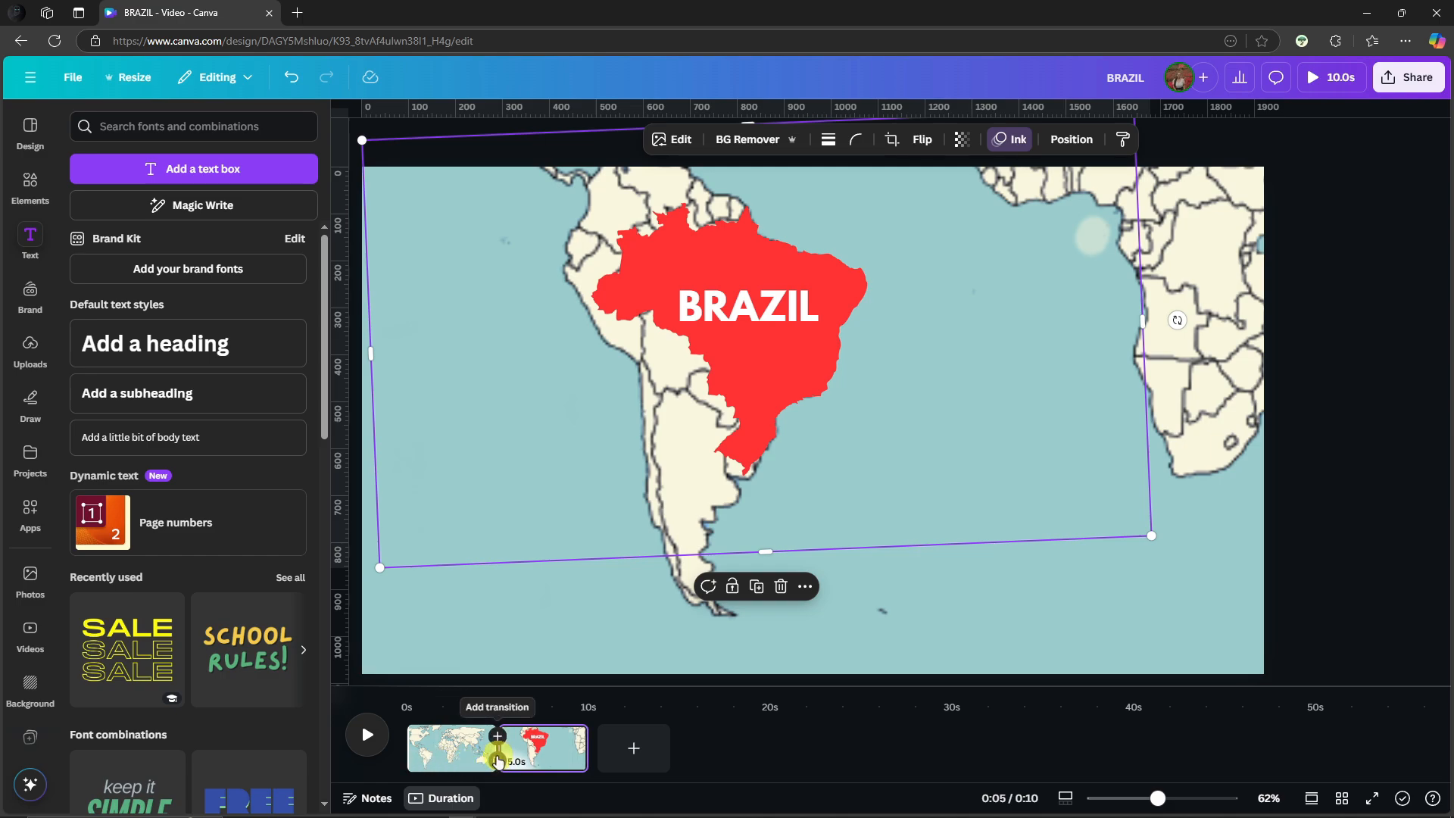
pyautogui.click(496, 760)
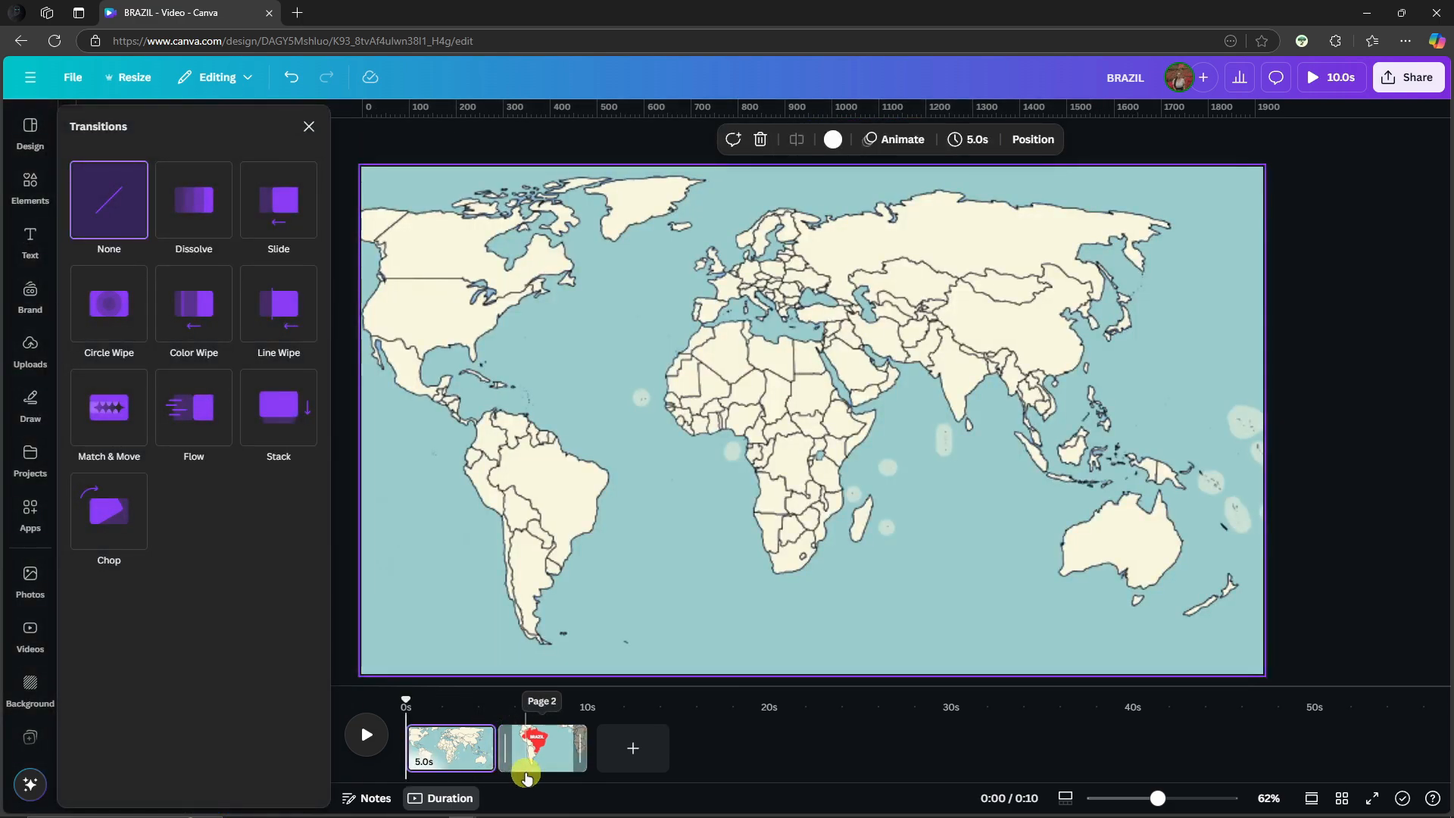
pyautogui.click(112, 426)
pyautogui.moveTo(107, 522); pyautogui.dragTo(303, 523)
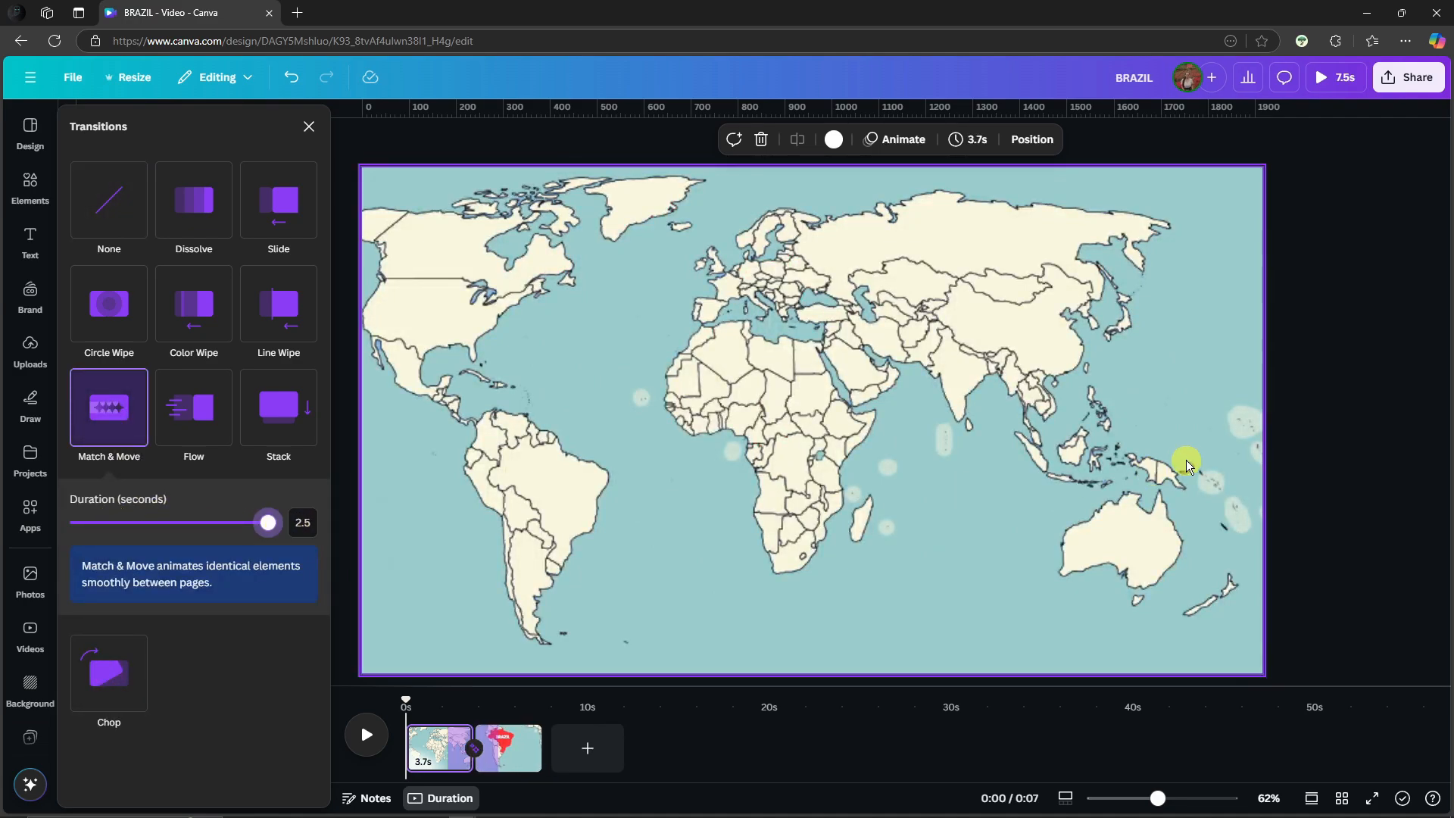
# - Show the red Brazil shape's element timing on page 2 and trim its start to about 5 seconds, checking the reveal on the timeline
pyautogui.click(1352, 402)
pyautogui.click(507, 750)
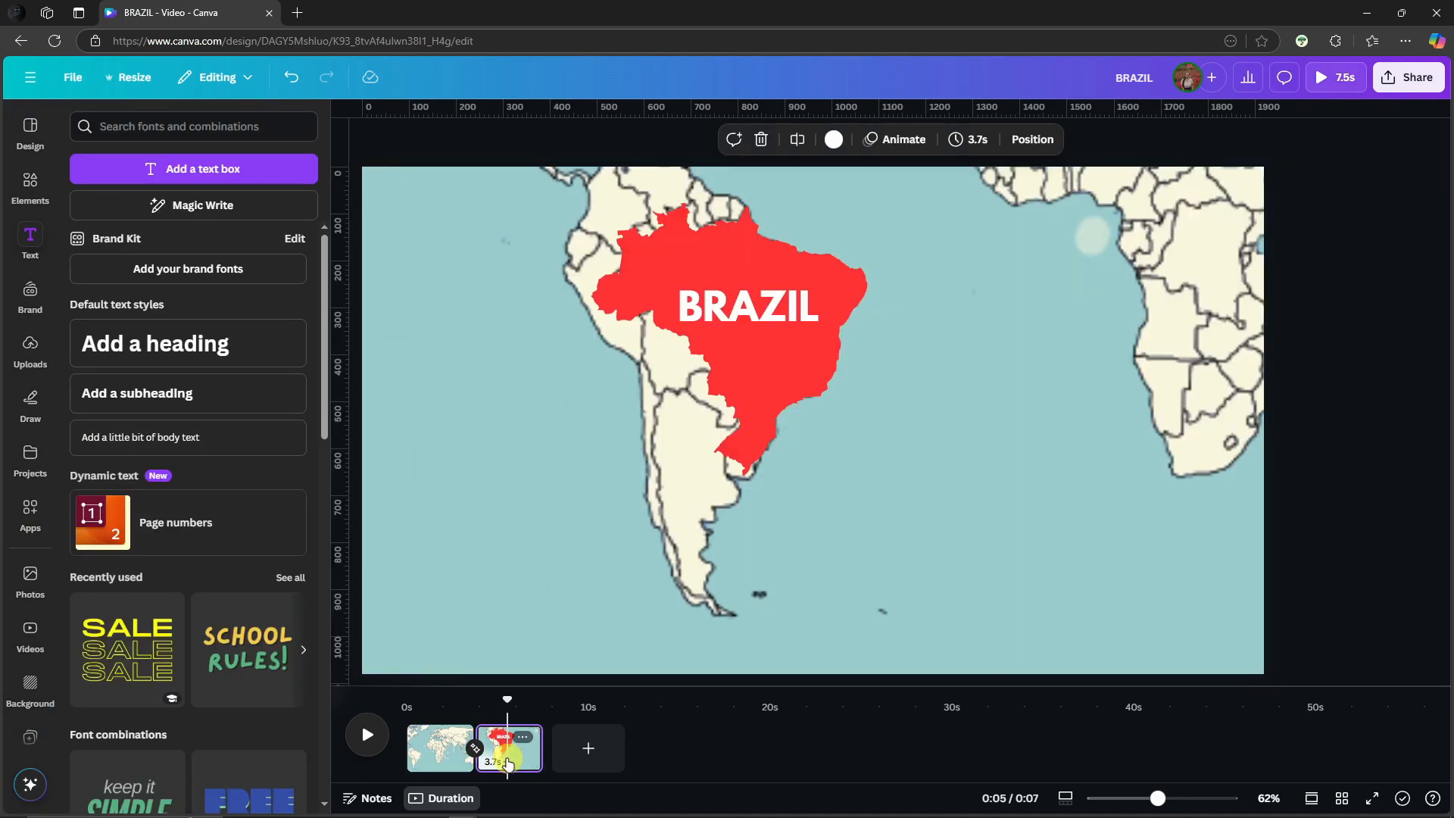
pyautogui.click(780, 391)
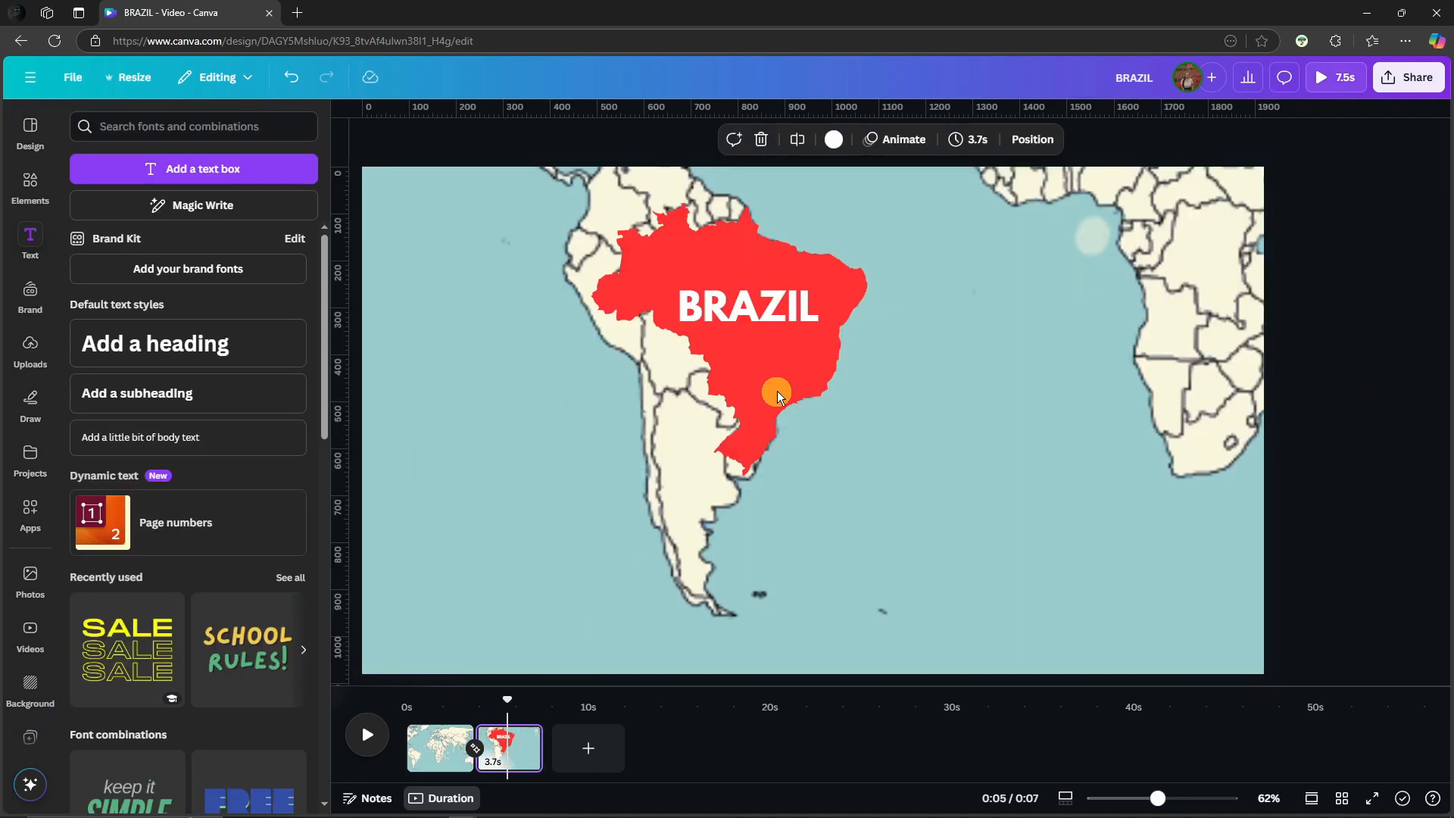
pyautogui.rightClick(740, 362)
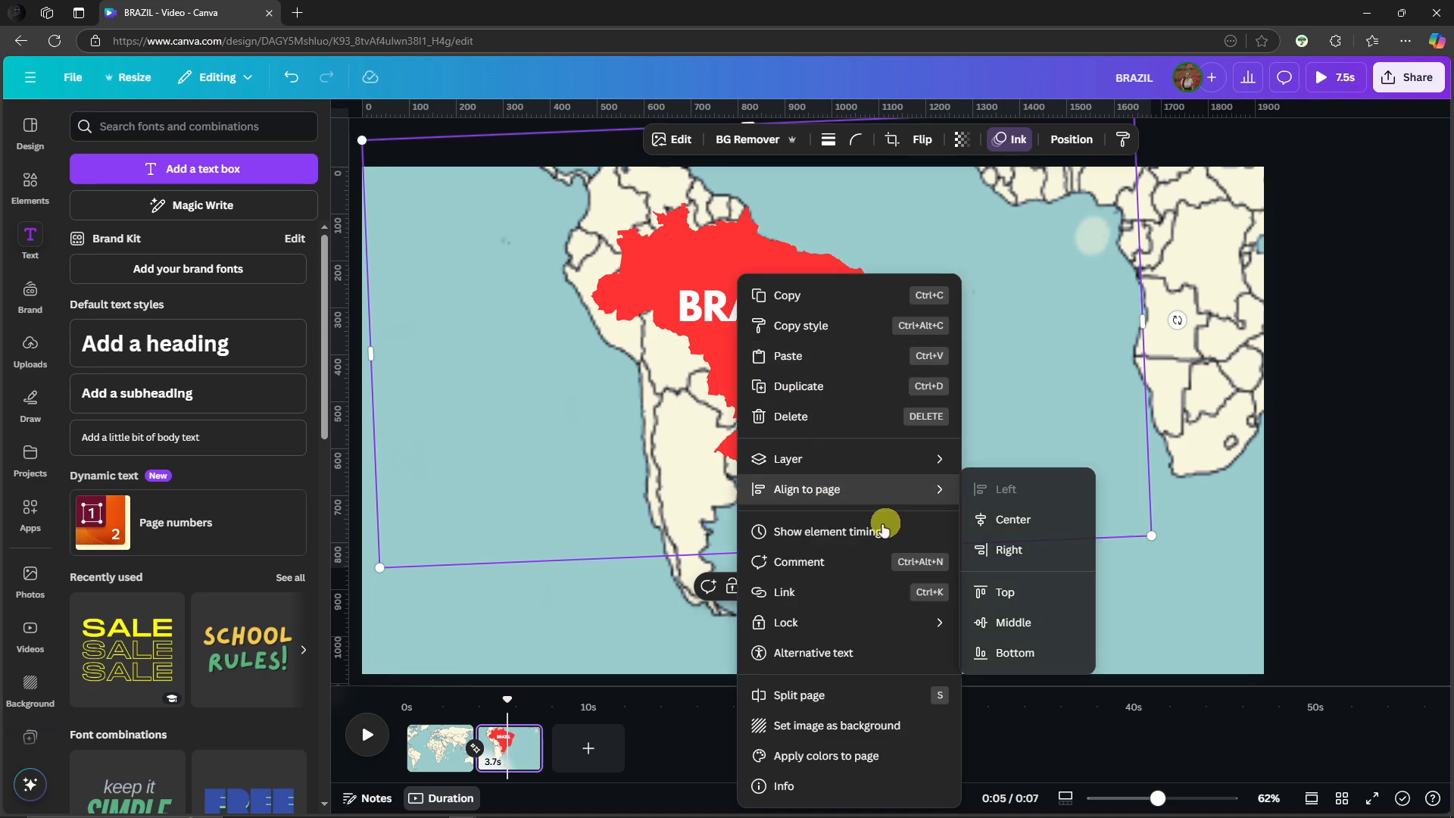
pyautogui.click(884, 530)
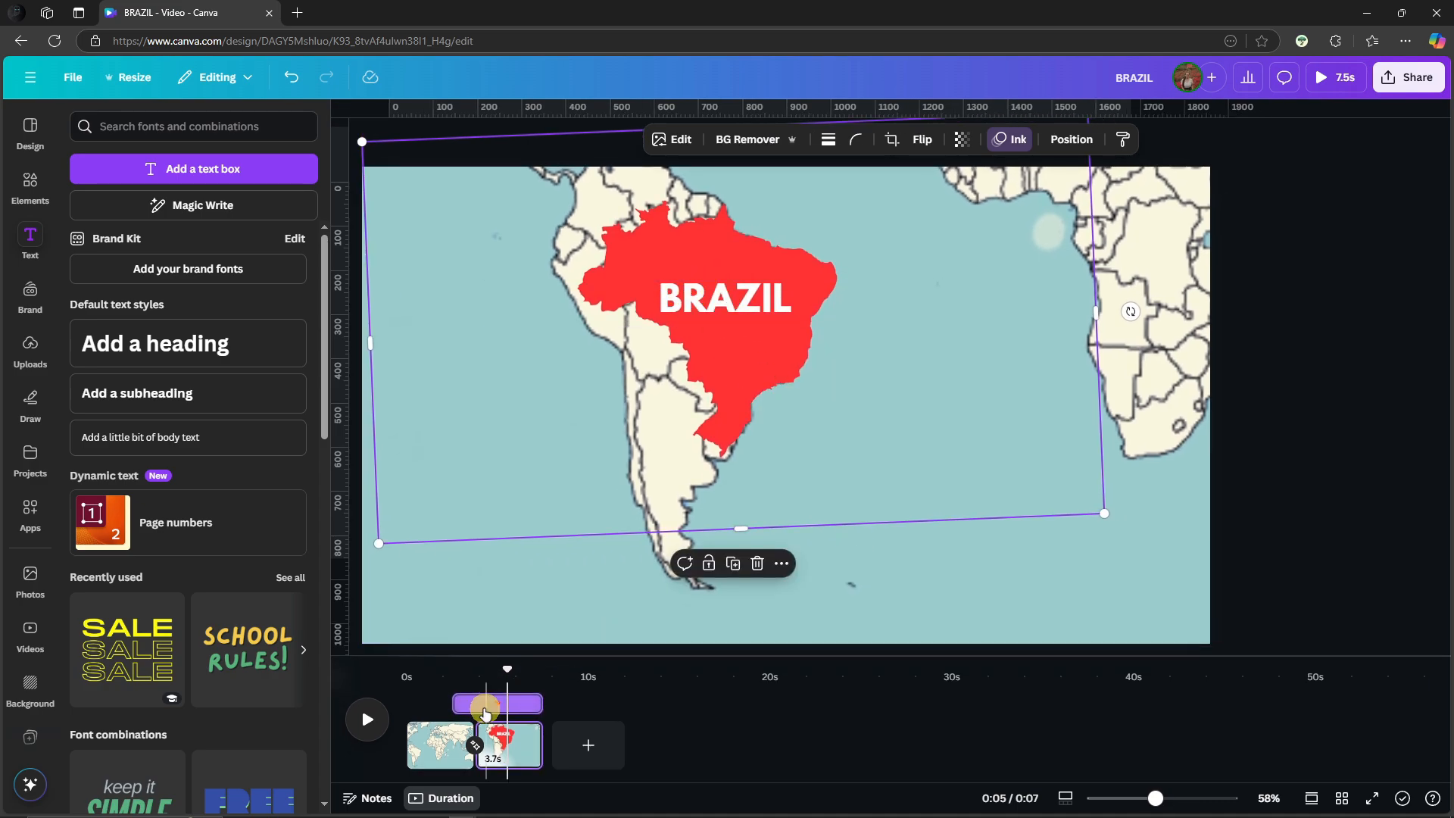
pyautogui.moveTo(484, 712); pyautogui.dragTo(511, 678)
pyautogui.click(505, 746)
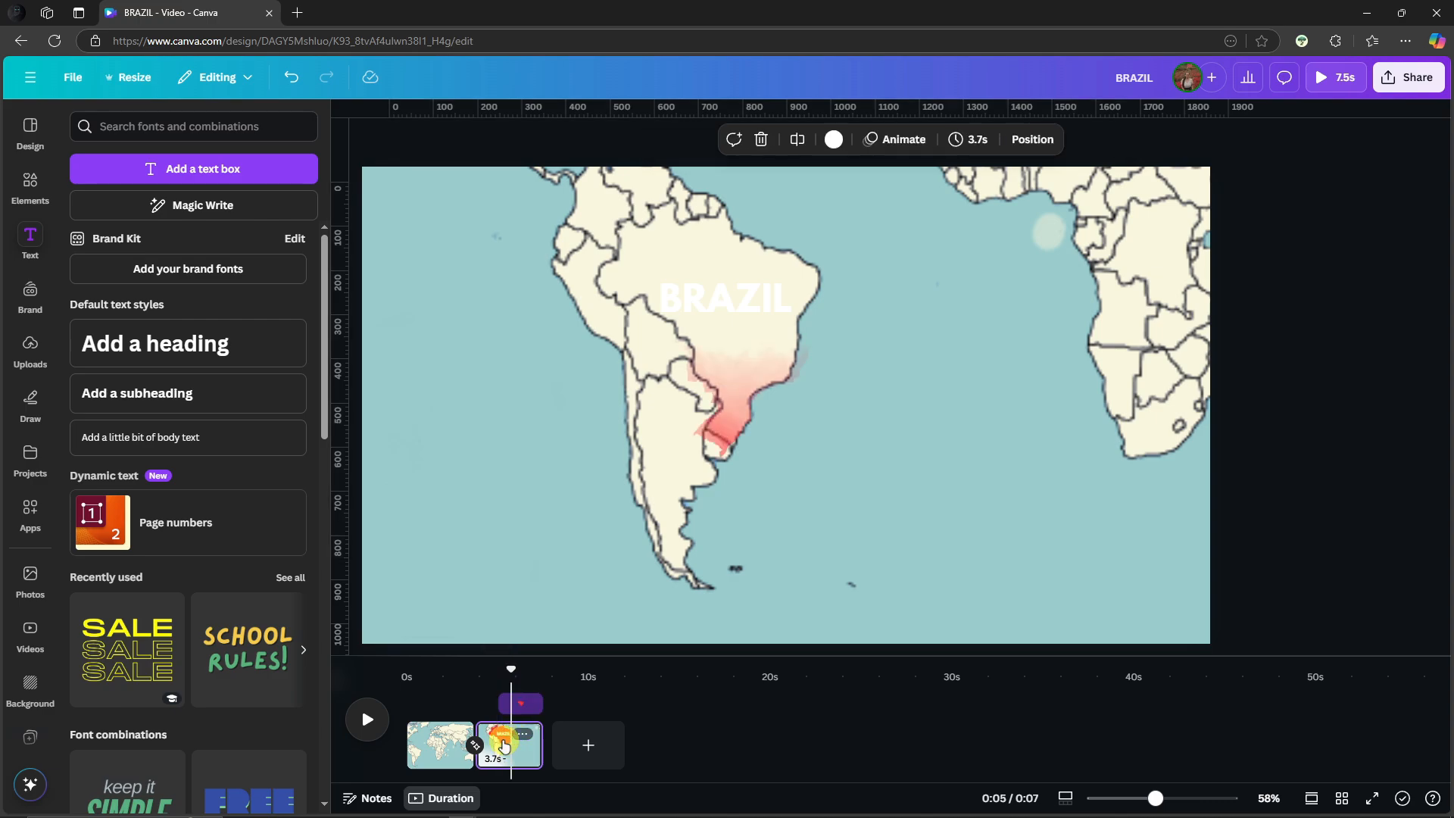
pyautogui.moveTo(509, 669); pyautogui.dragTo(528, 668)
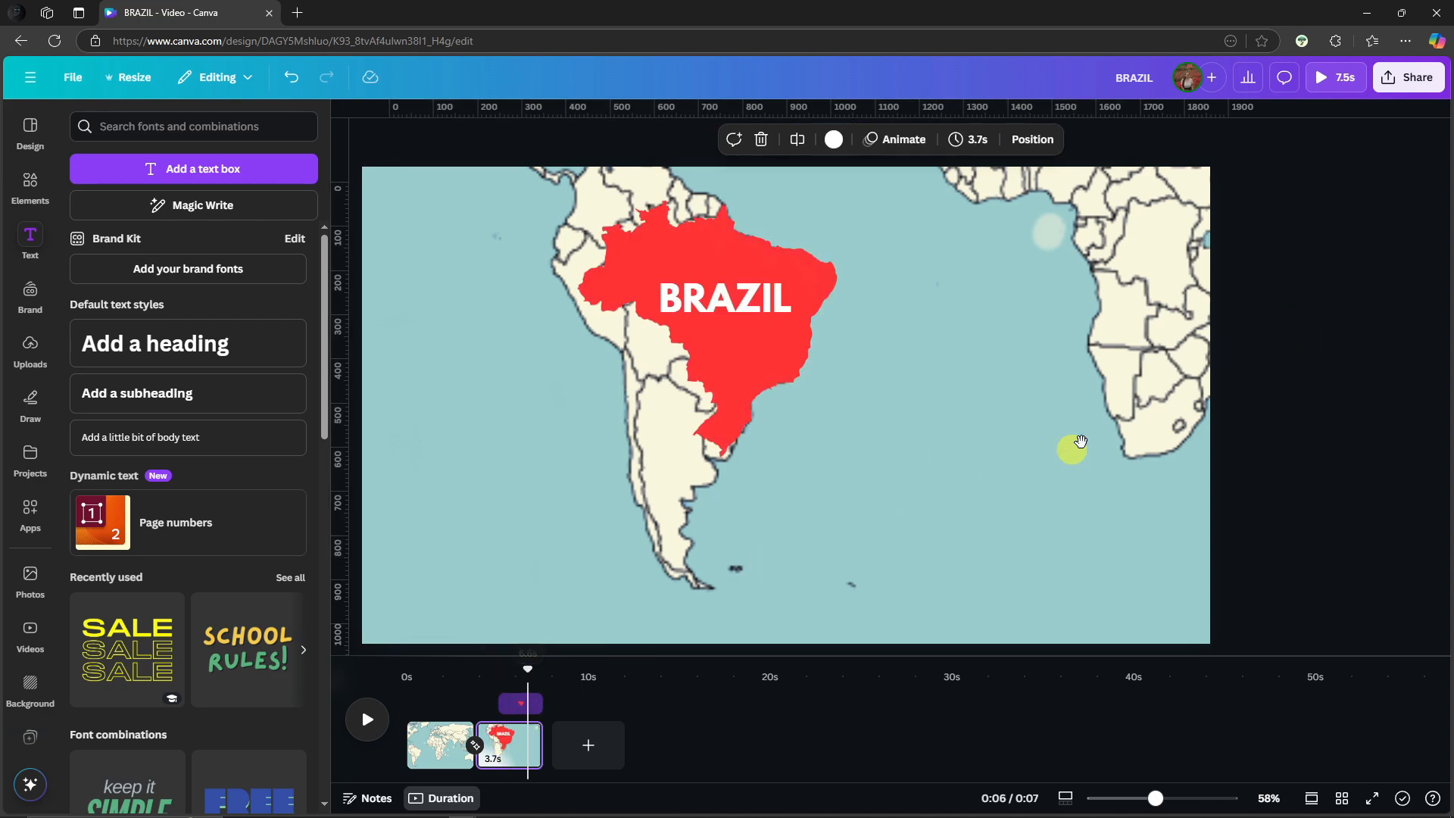
pyautogui.click(1326, 309)
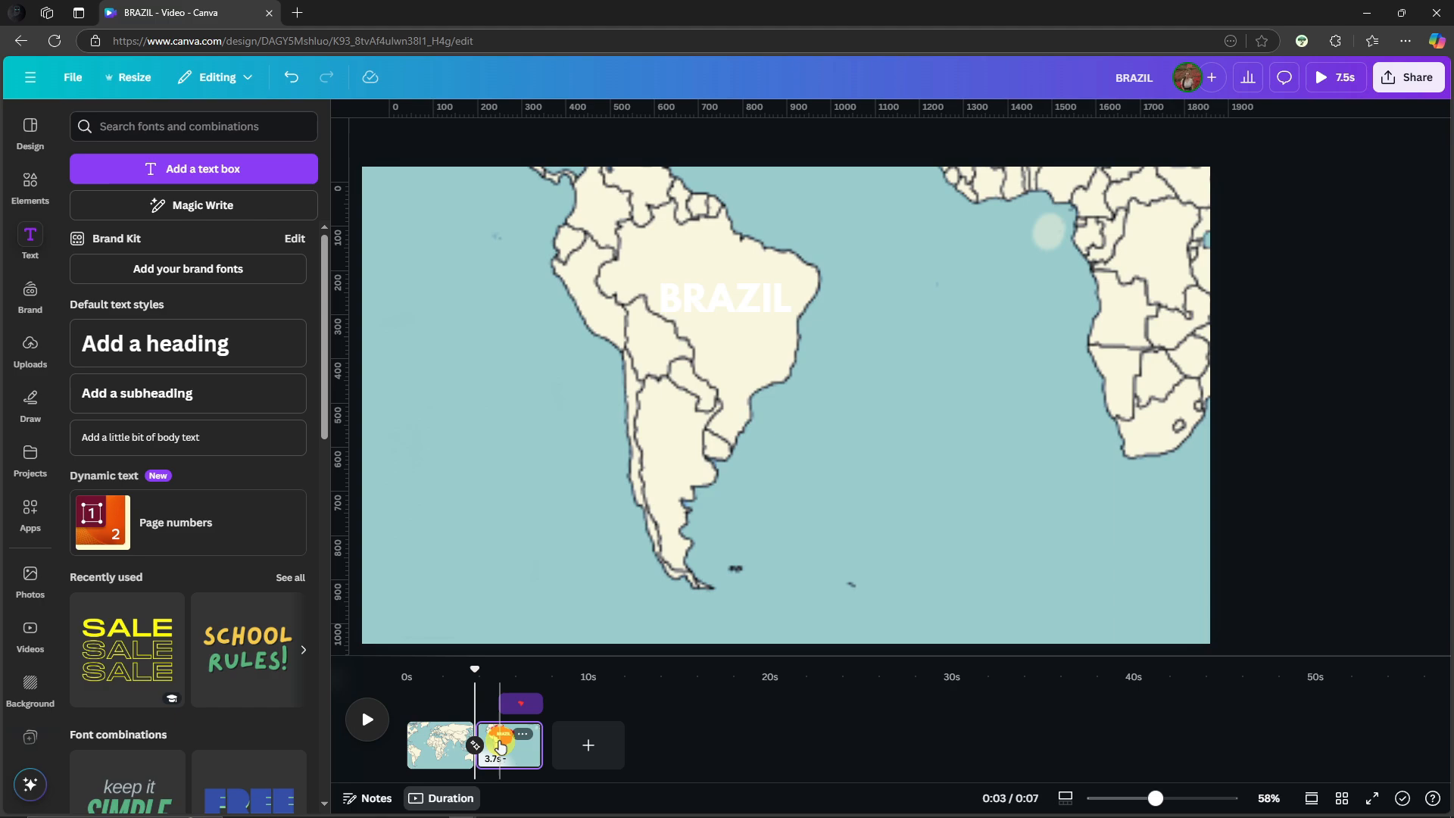
# - Select the BRAZIL heading from page 2's layers and trim its timing to start together with the red shape
pyautogui.click(500, 745)
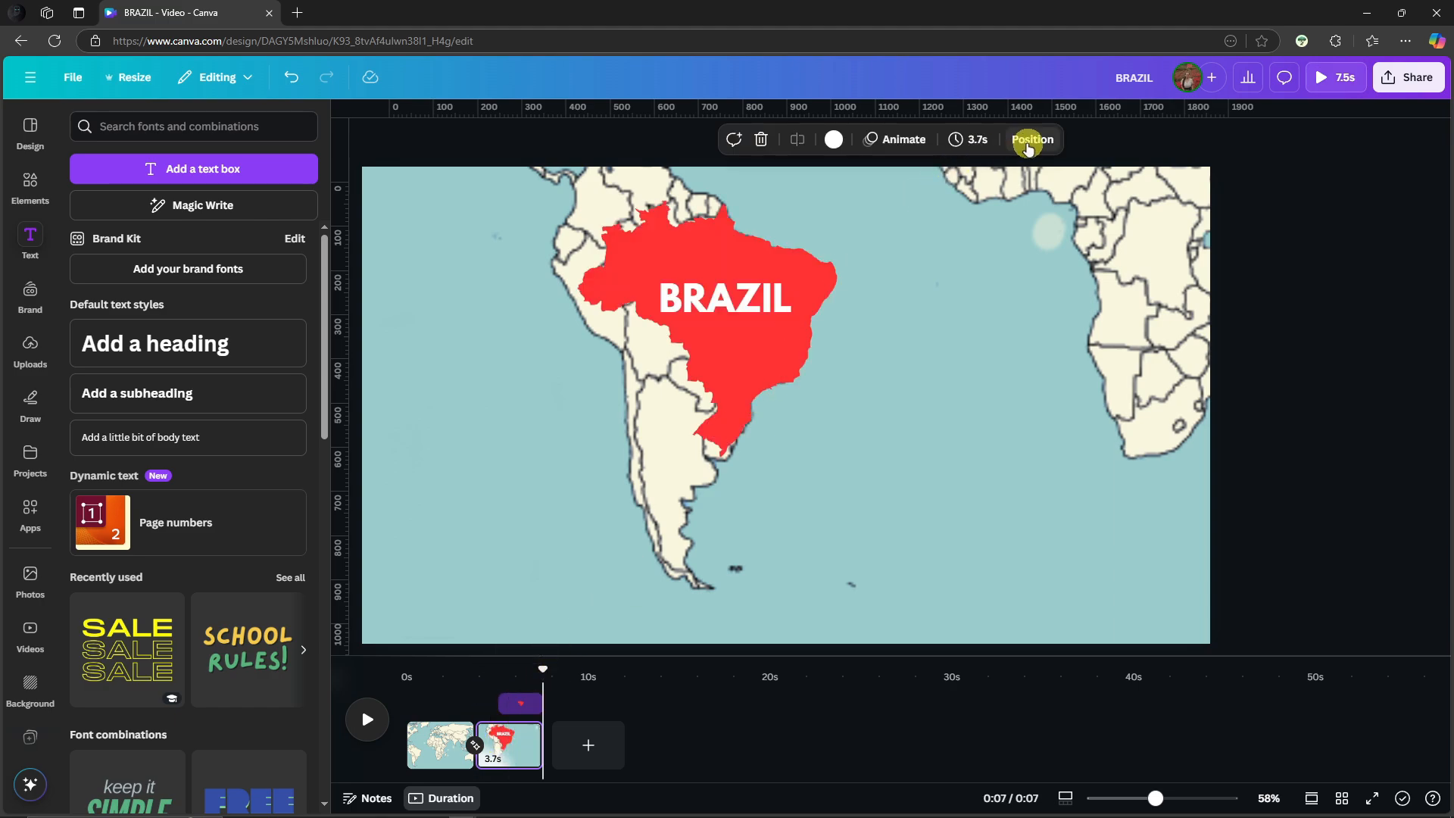
pyautogui.click(1030, 141)
pyautogui.click(196, 259)
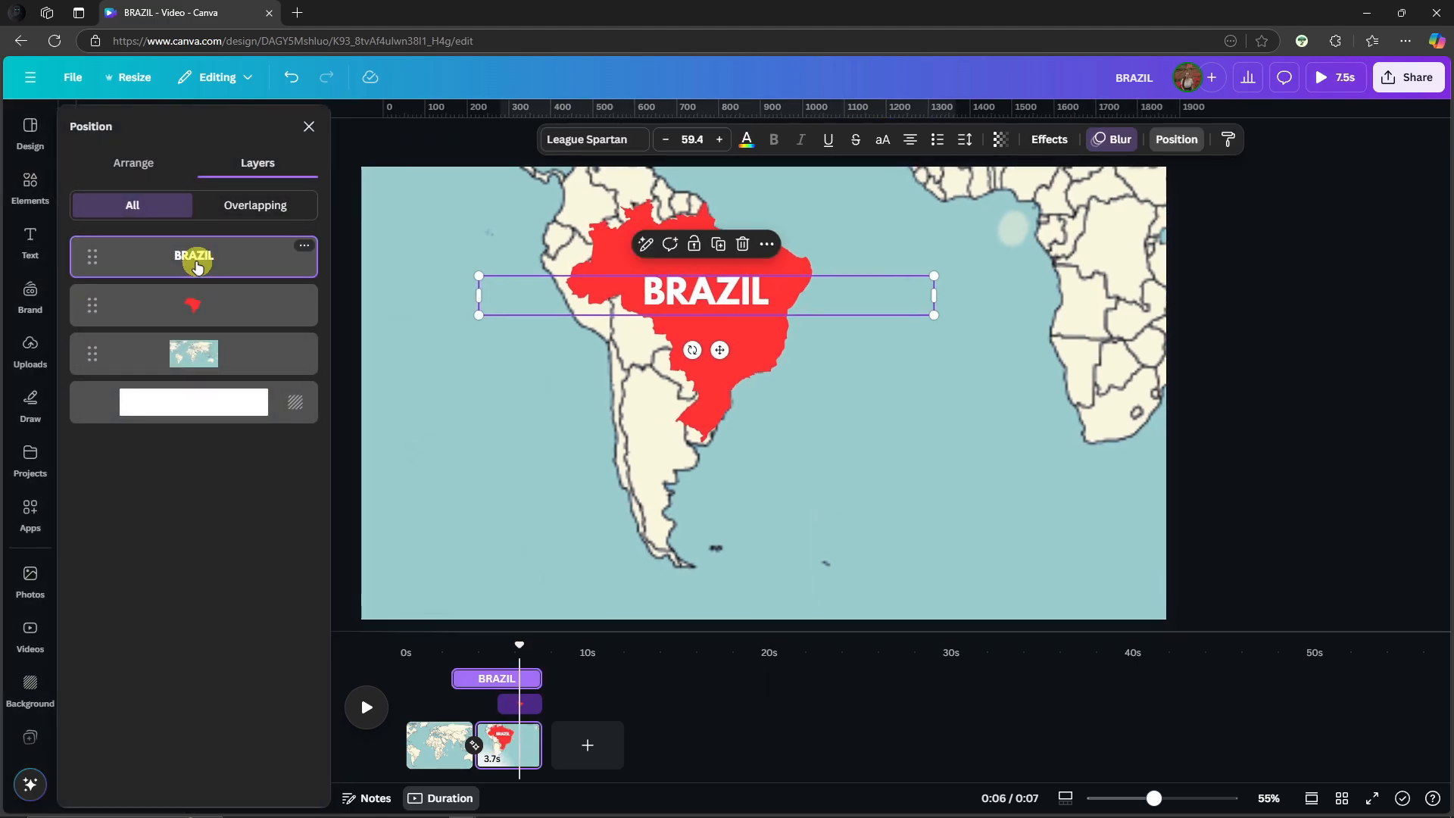
pyautogui.moveTo(453, 678); pyautogui.dragTo(392, 665)
# - Shorten page 1 to 2.5 seconds and play back the whole video
pyautogui.click(413, 748)
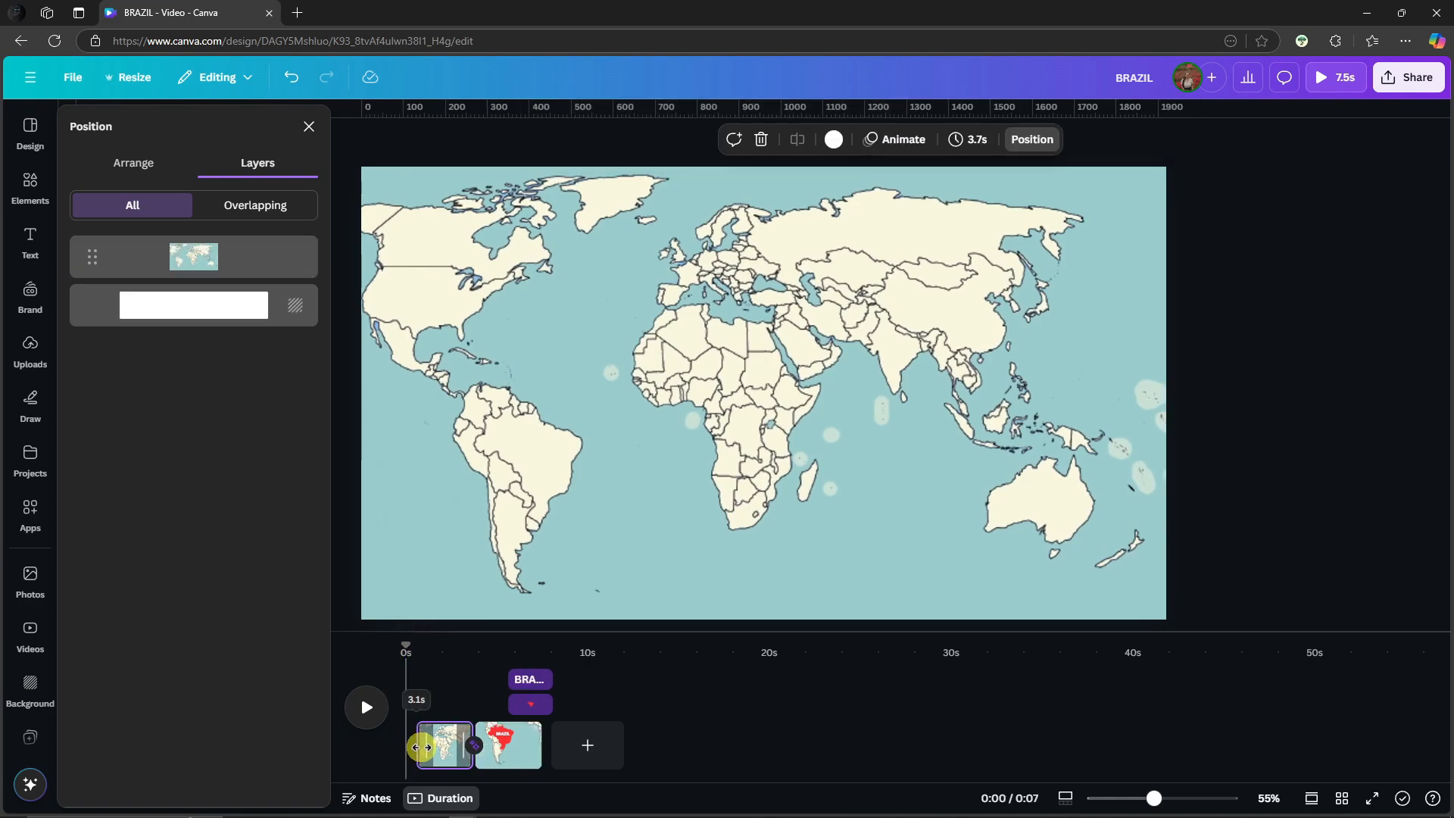
pyautogui.moveTo(420, 747); pyautogui.dragTo(436, 738)
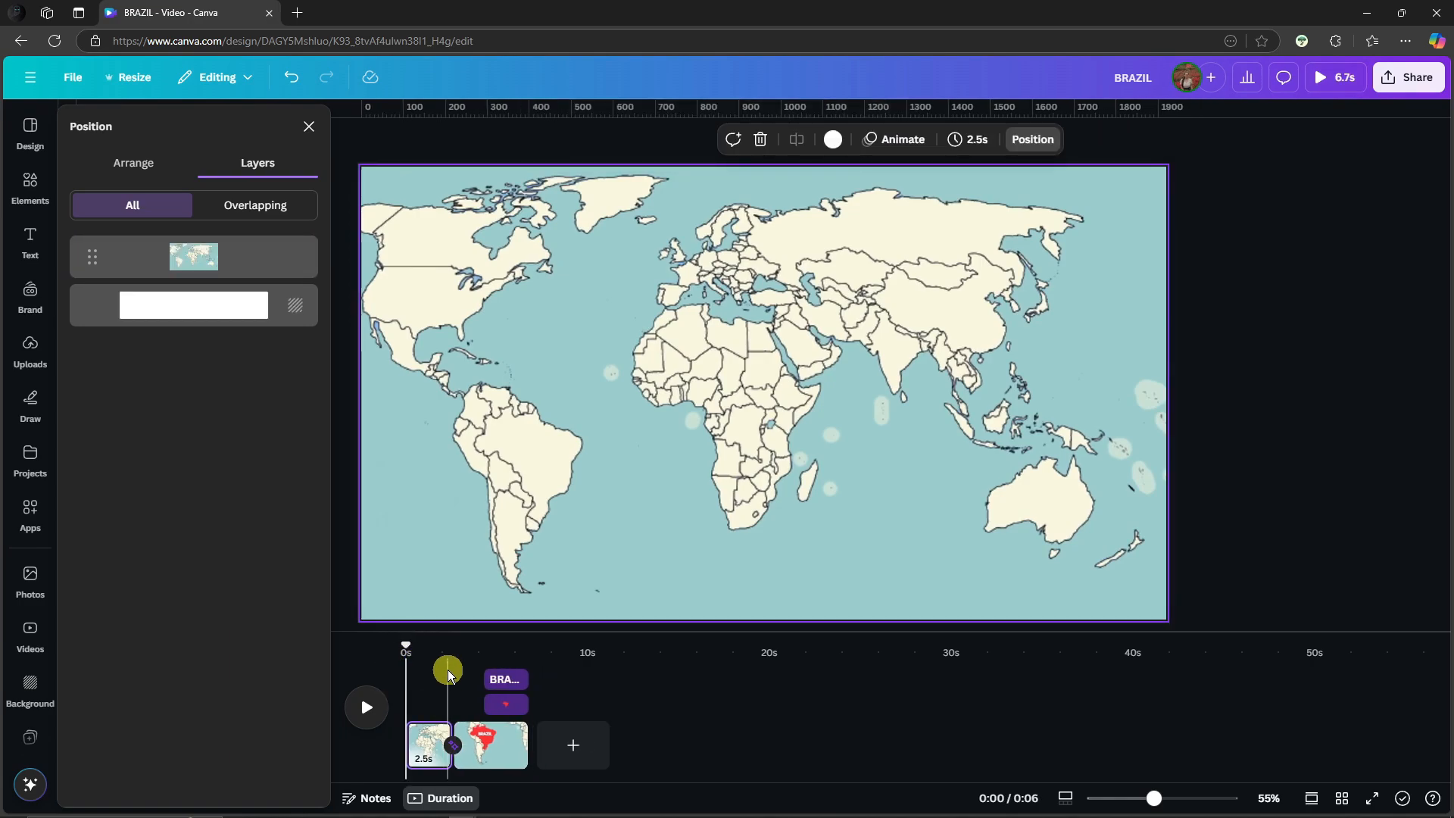
pyautogui.click(371, 707)
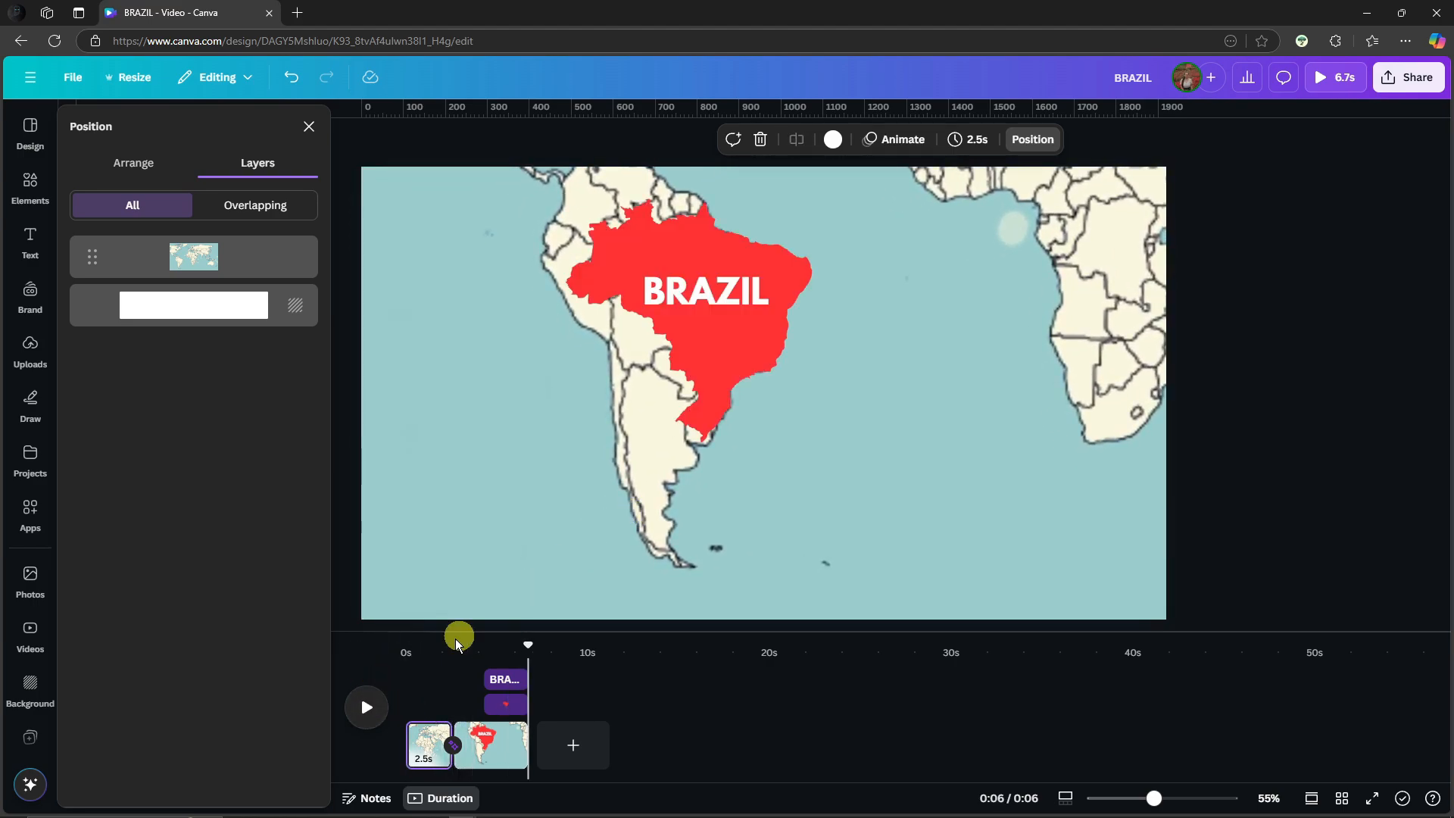
# - Download all pages of the design as an MP4 video in 1080p (HD) quality
pyautogui.click(1409, 76)
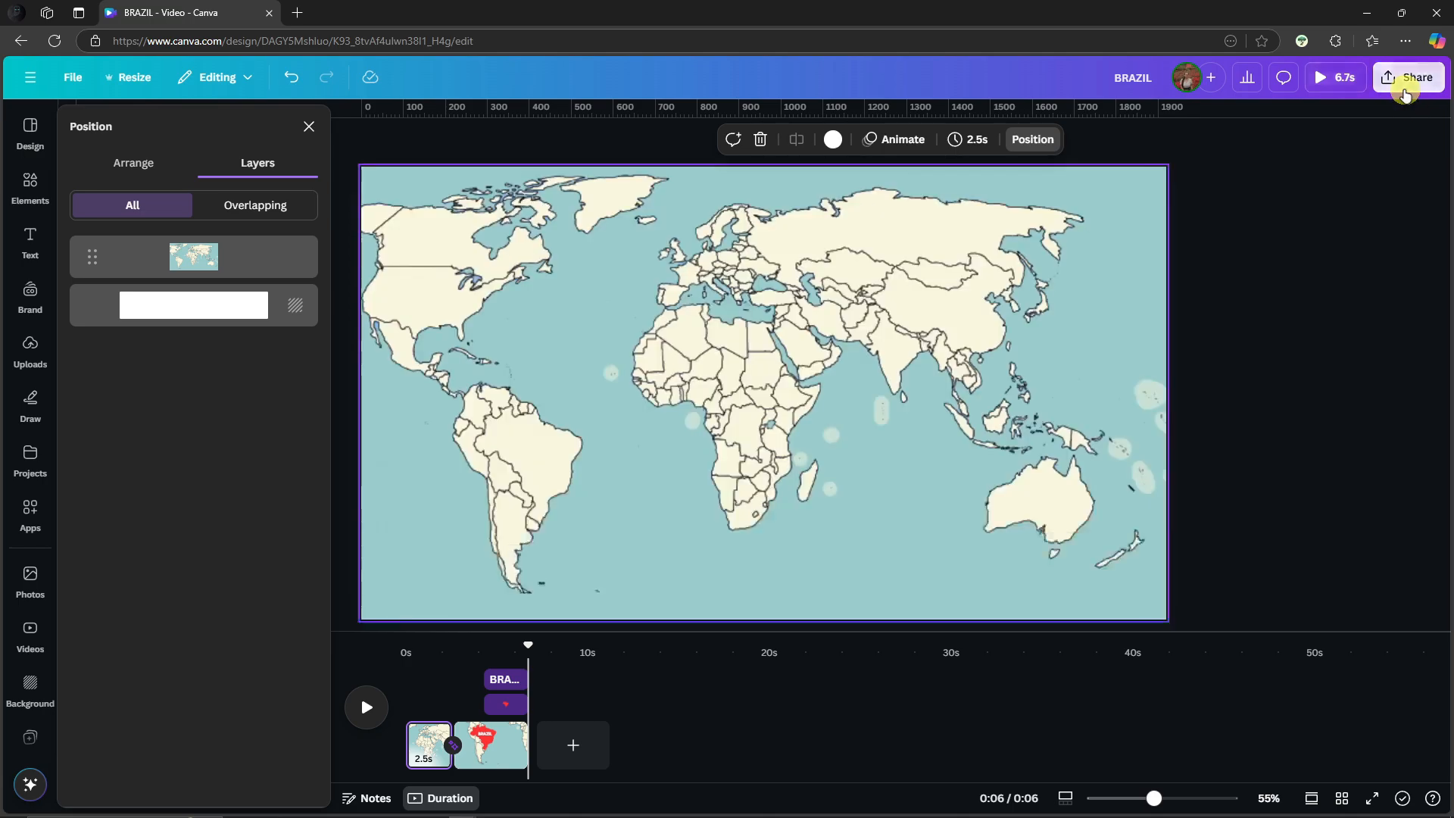
pyautogui.click(1185, 383)
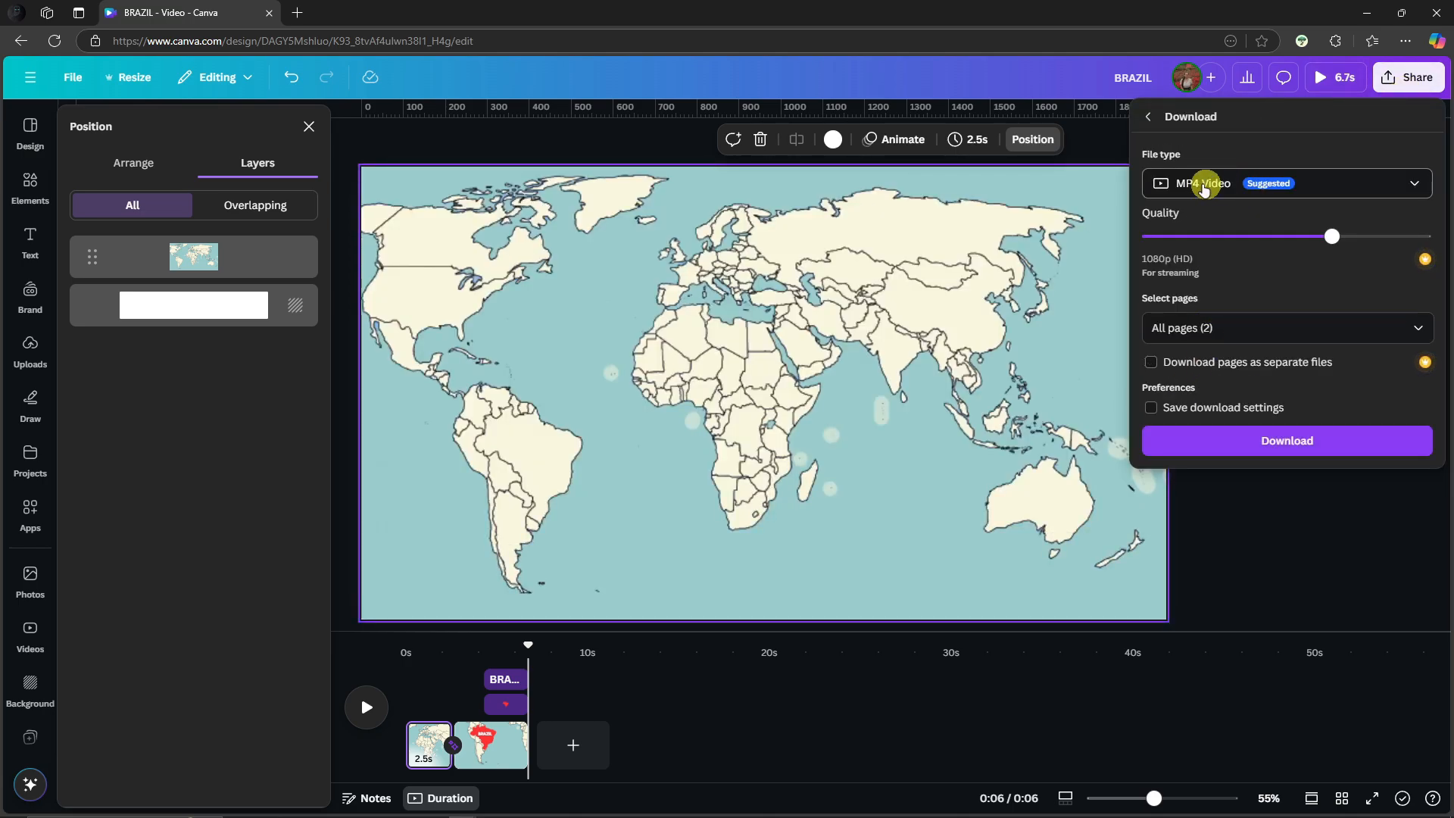
pyautogui.click(1204, 183)
pyautogui.click(1203, 183)
pyautogui.click(1237, 370)
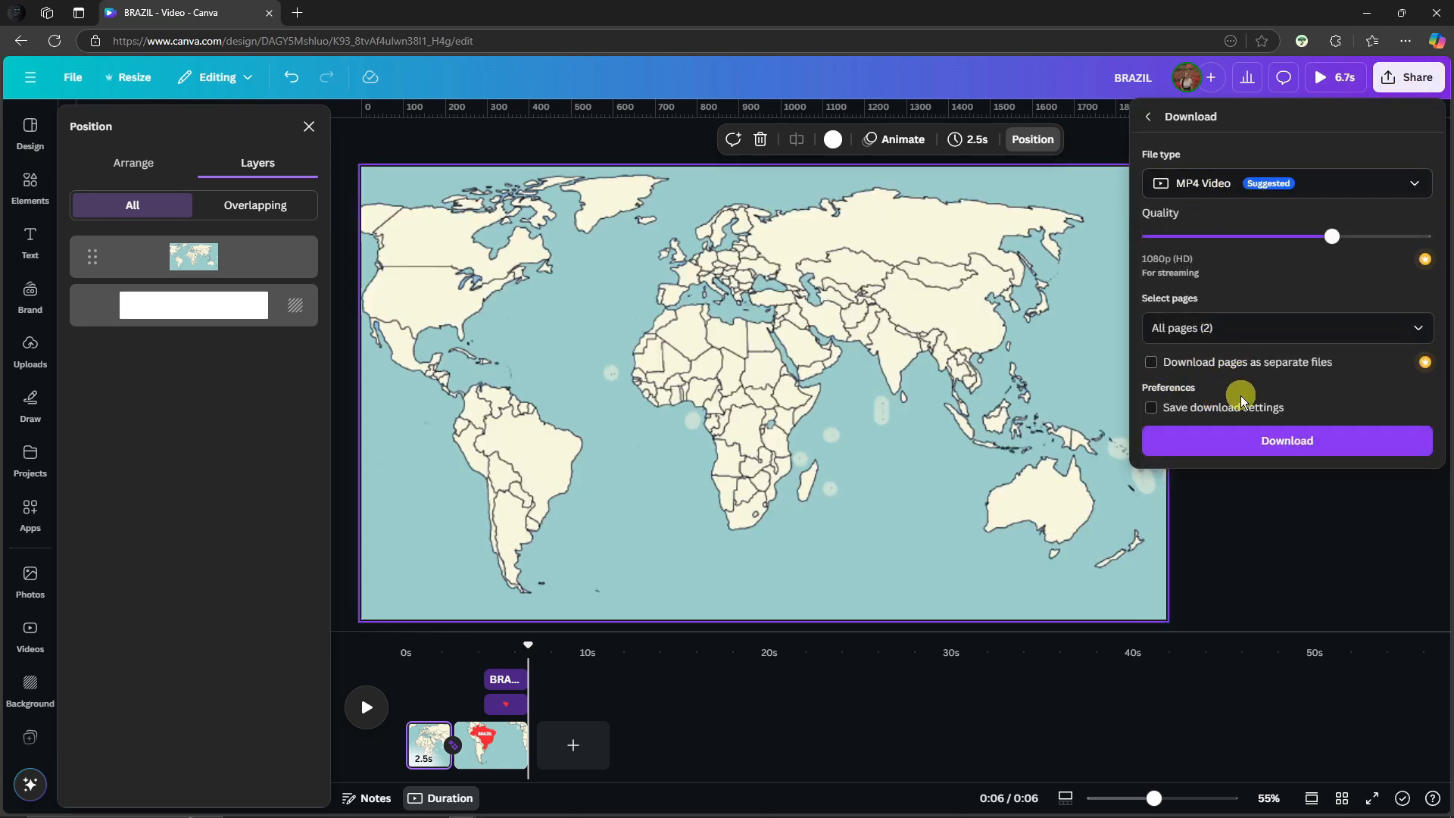
pyautogui.click(1245, 443)
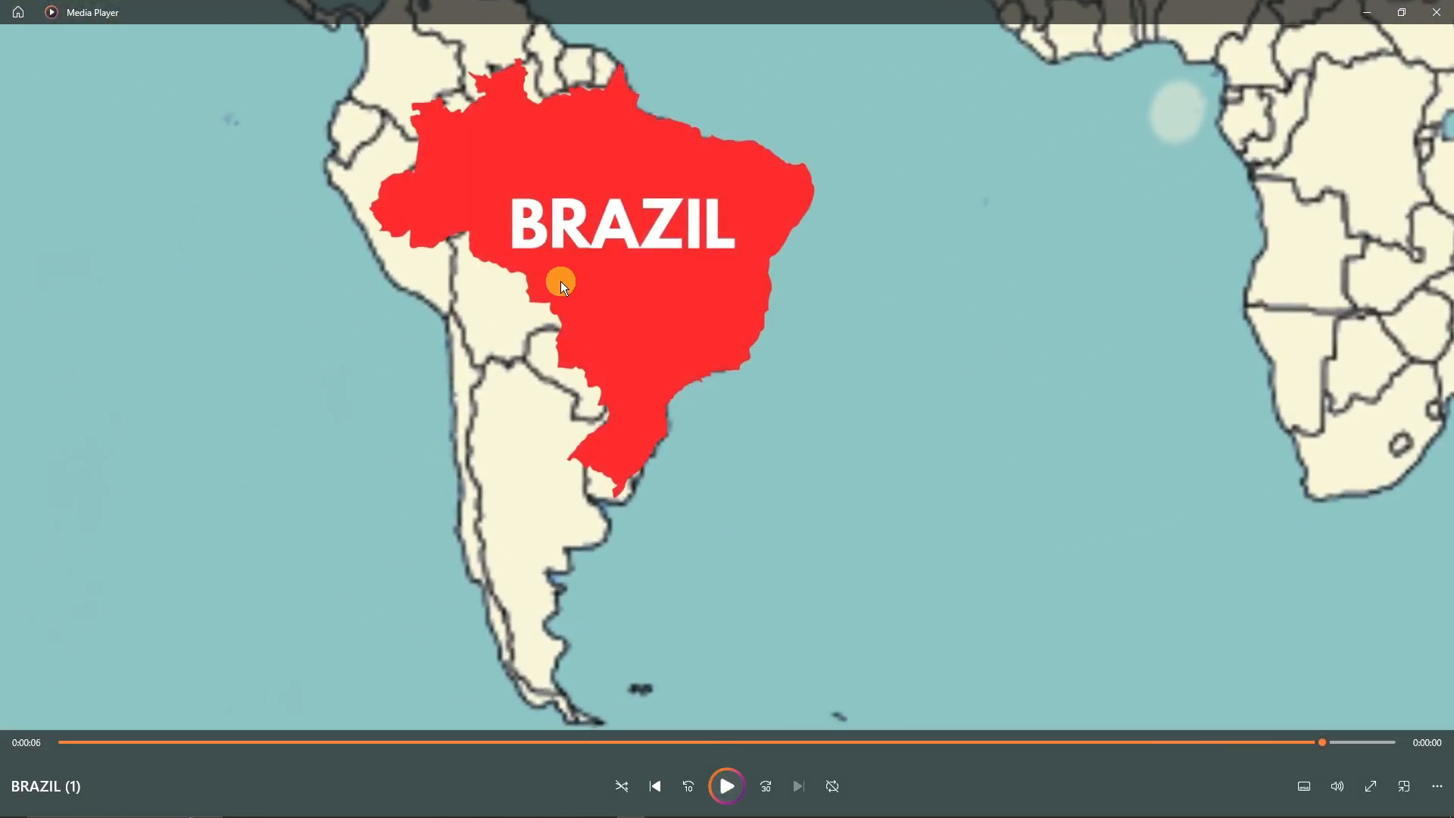
# - Close the downloaded video in Media Player, return to the Canva design and dismiss the download and sharing pop-up
pyautogui.click(1436, 12)
pyautogui.click(982, 16)
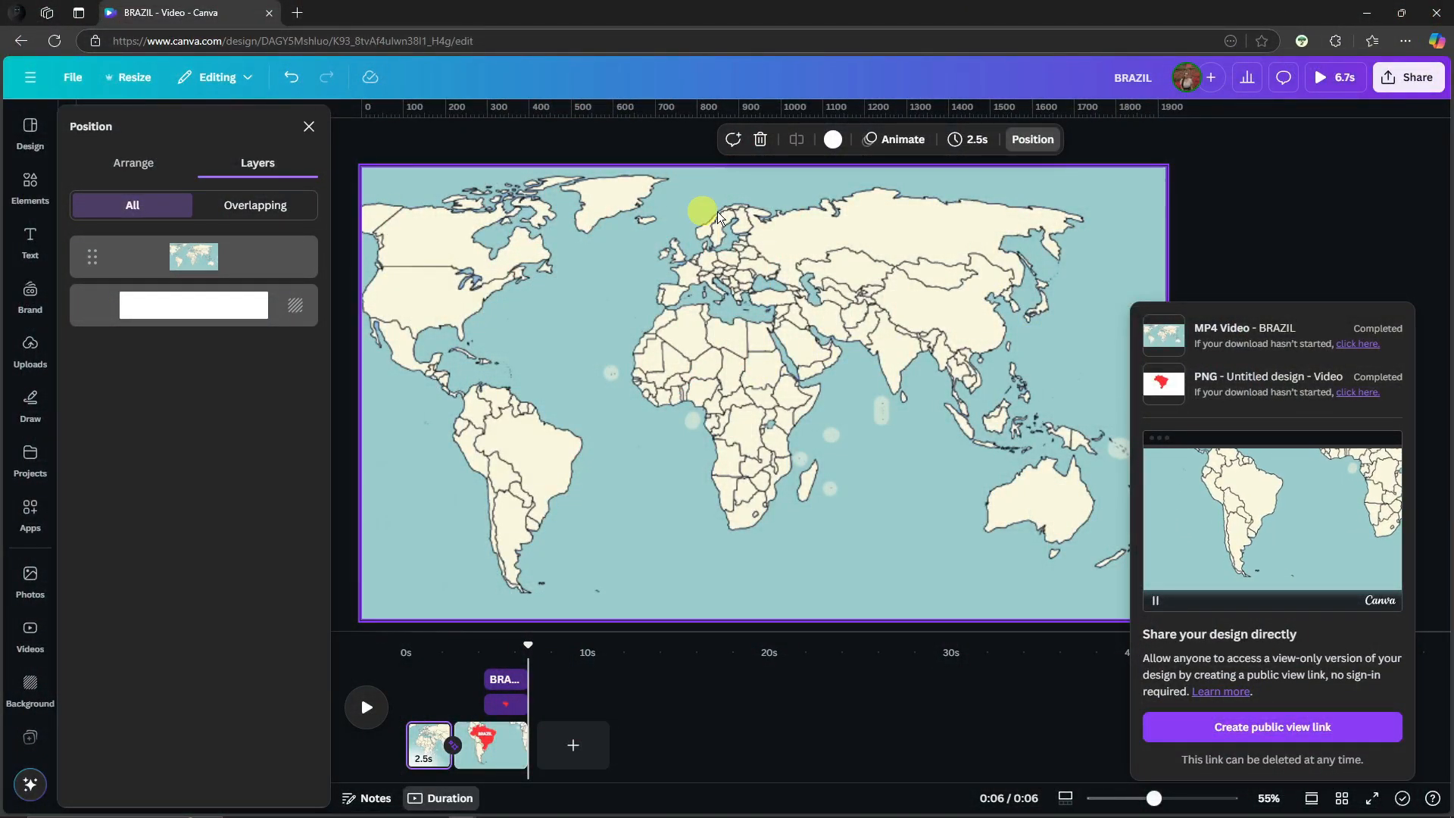
pyautogui.click(1330, 227)
pyautogui.click(583, 338)
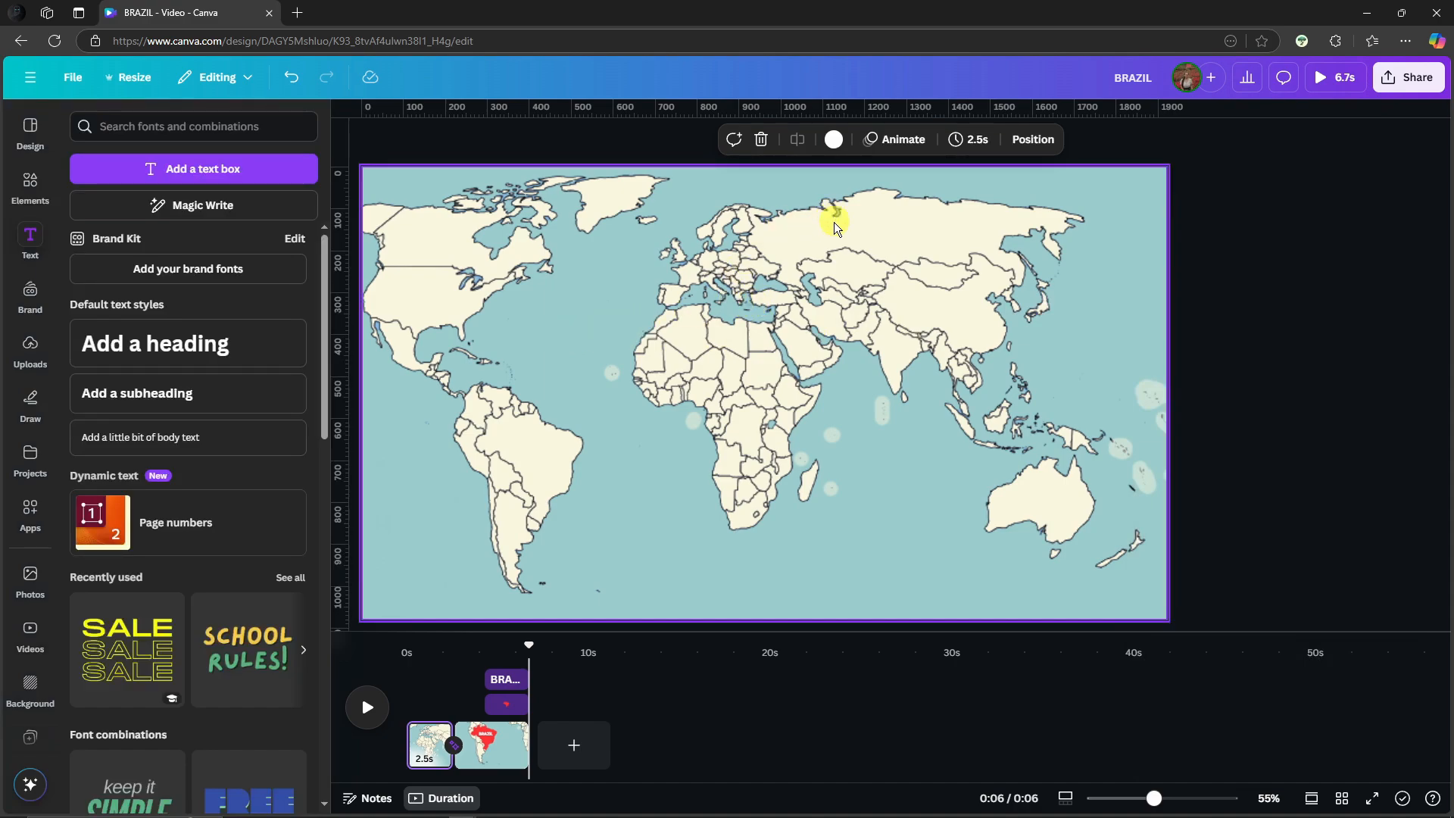